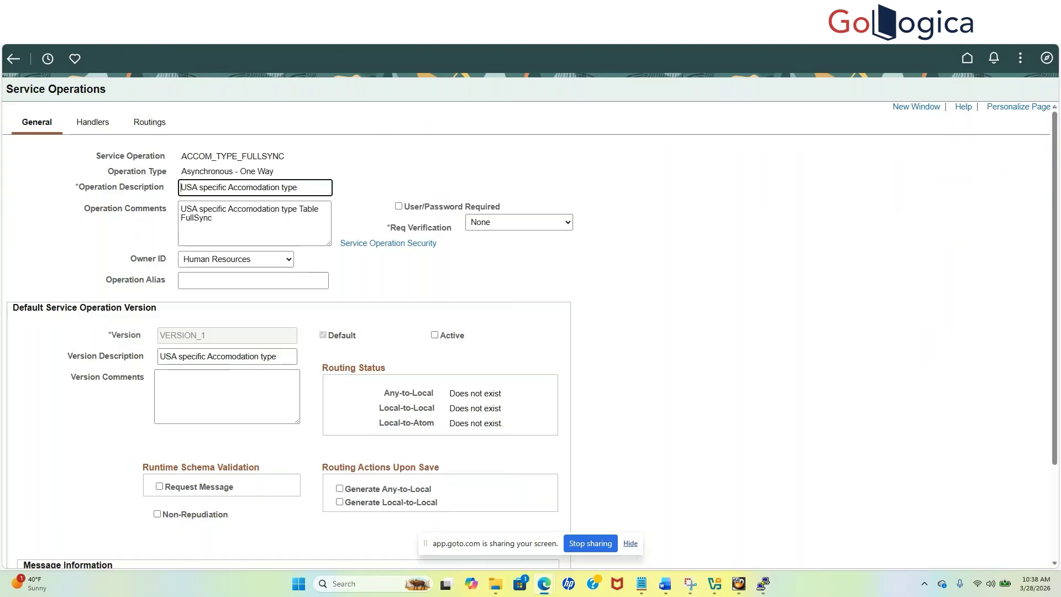
View the request message definition of the ACCOM_TYPE_FULLSYNC service operation and expand the ACCOM_TYPE_TBL record to inspect its fields
left_click_drag(288, 157, 181, 157)
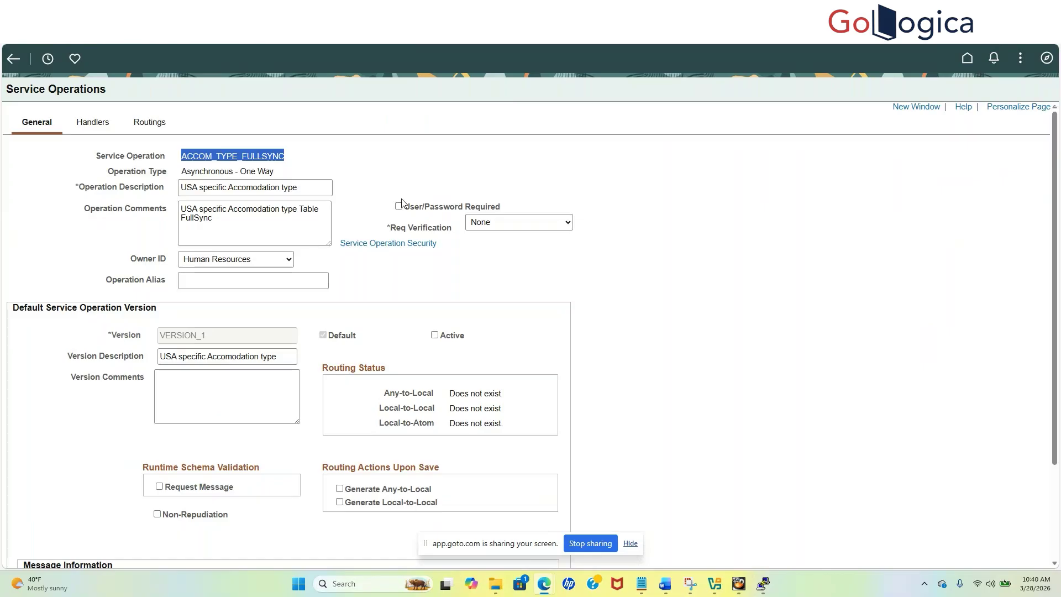
scroll(433, 230, "down", 2)
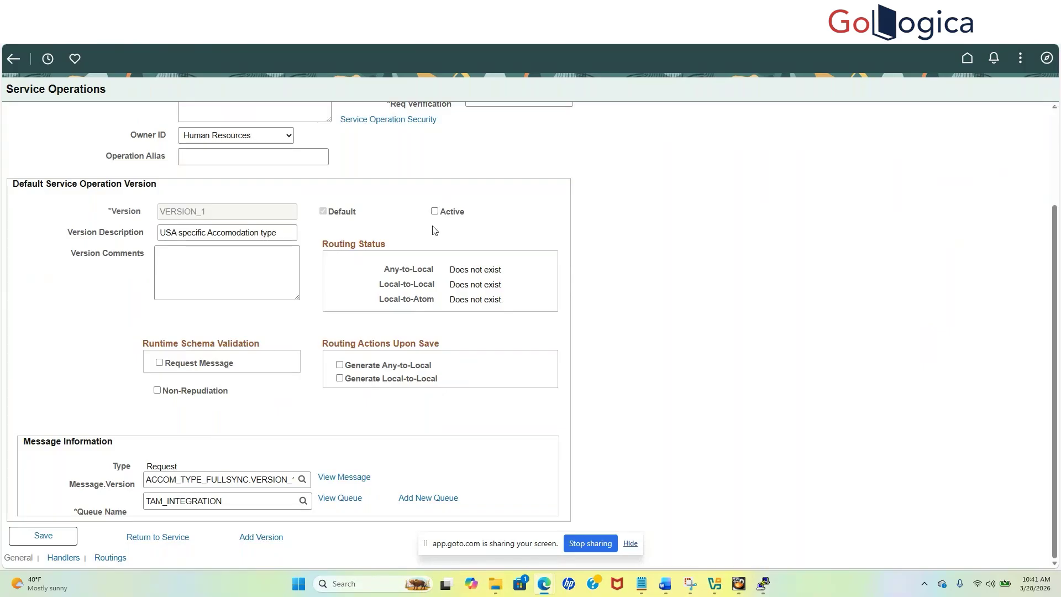
left_click(342, 478)
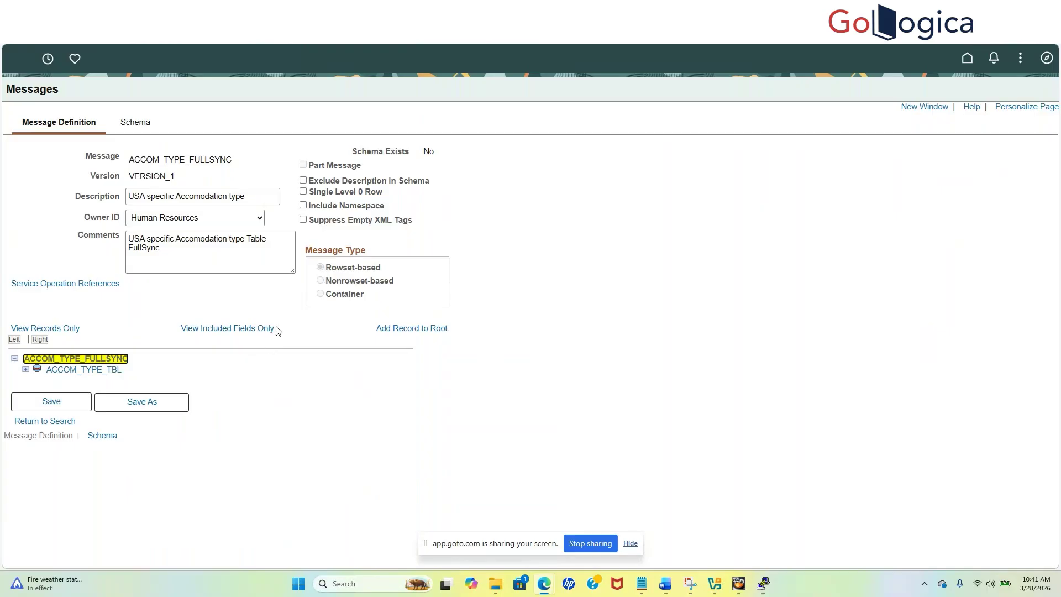
left_click(25, 370)
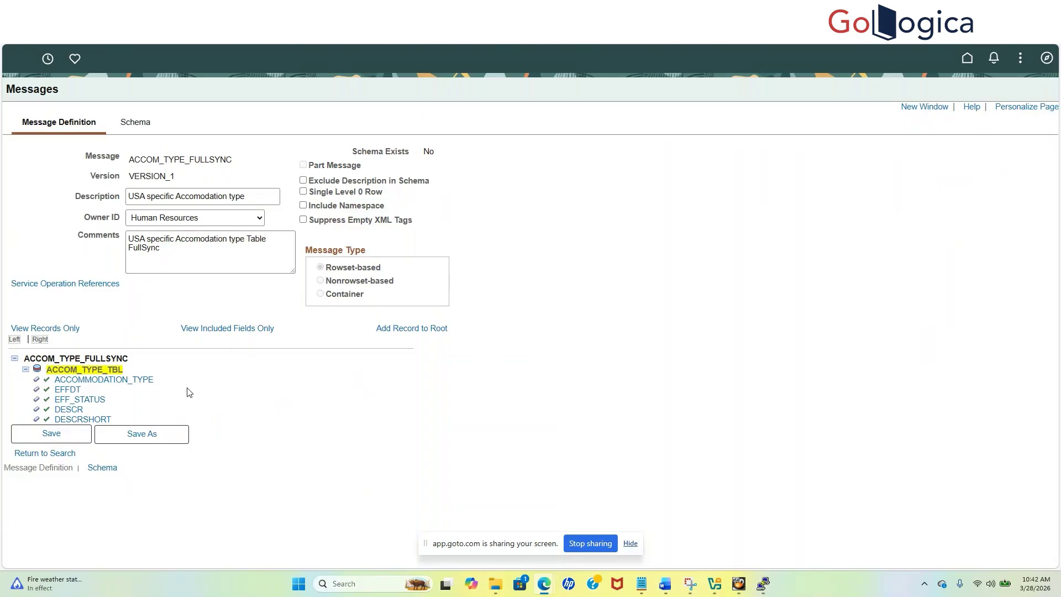
left_click(53, 453)
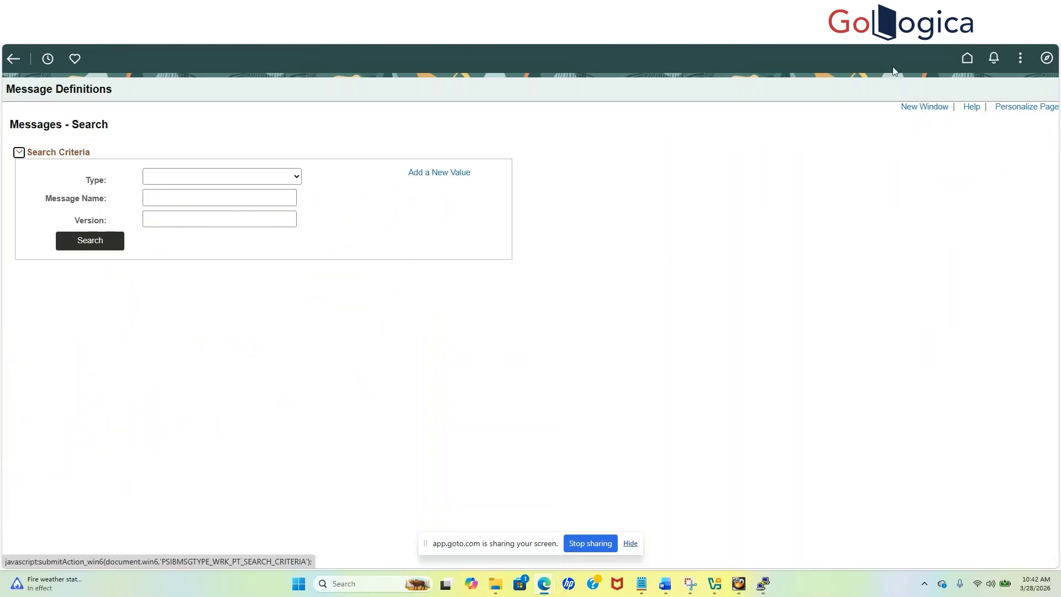
left_click(925, 107)
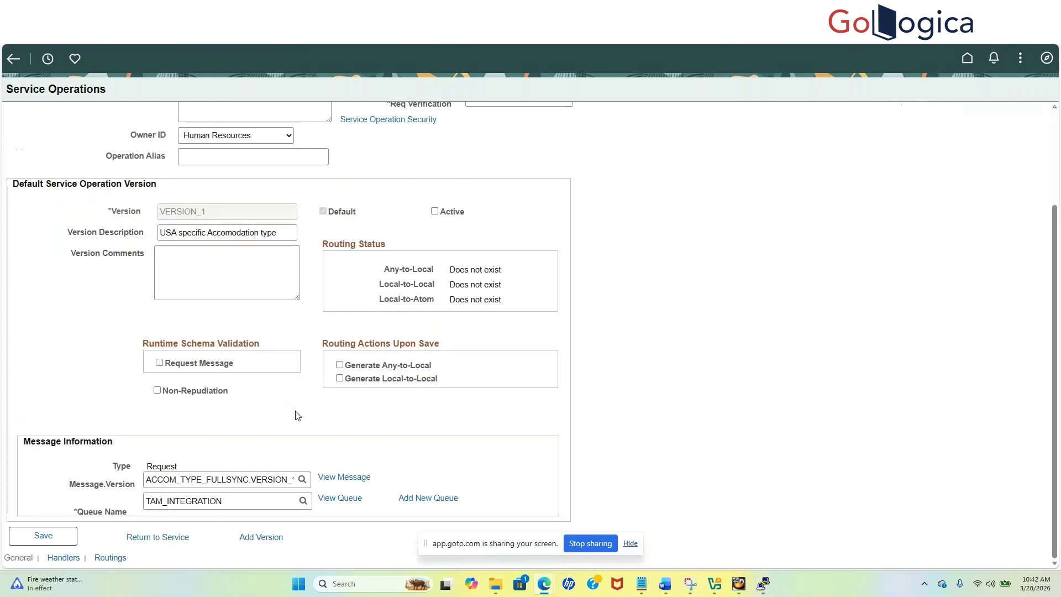
Examine the service operation's general settings, including operation type, default version, routing status, routing actions and message information
scroll(250, 402, "up", 3)
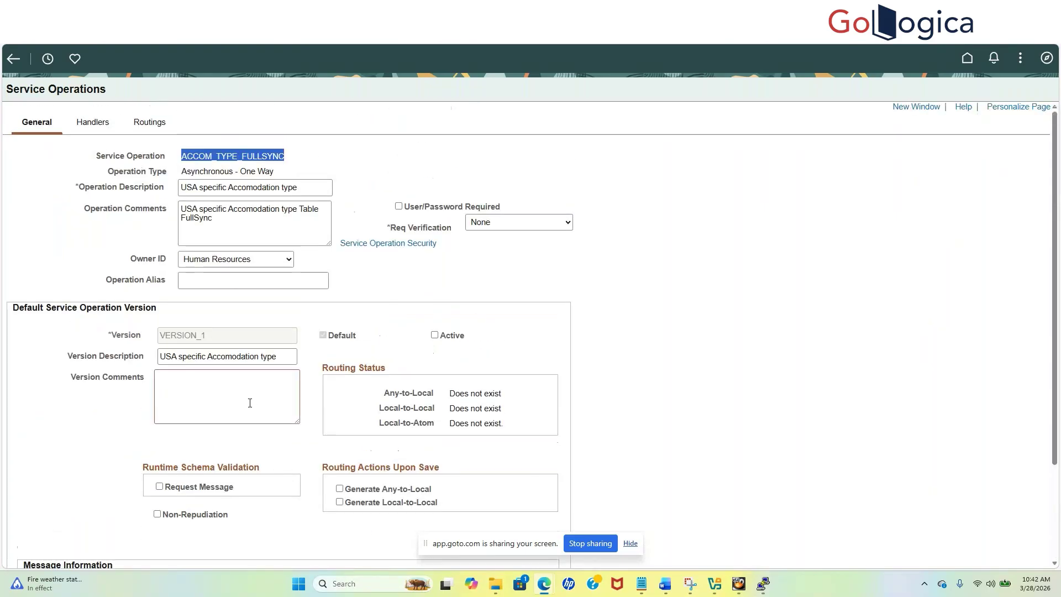
scroll(250, 403, "down", 2)
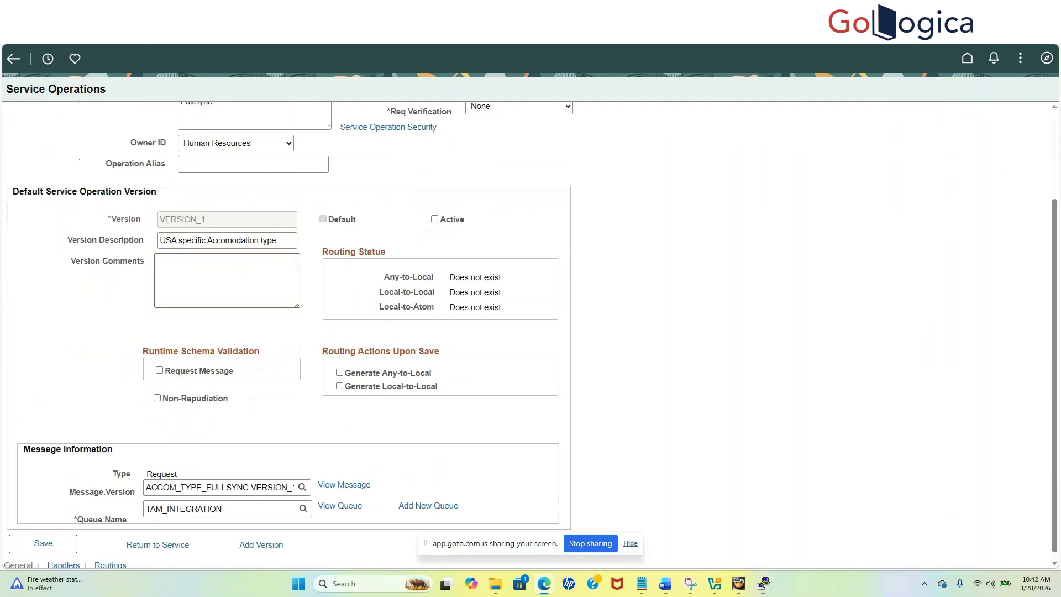
scroll(189, 445, "up", 2)
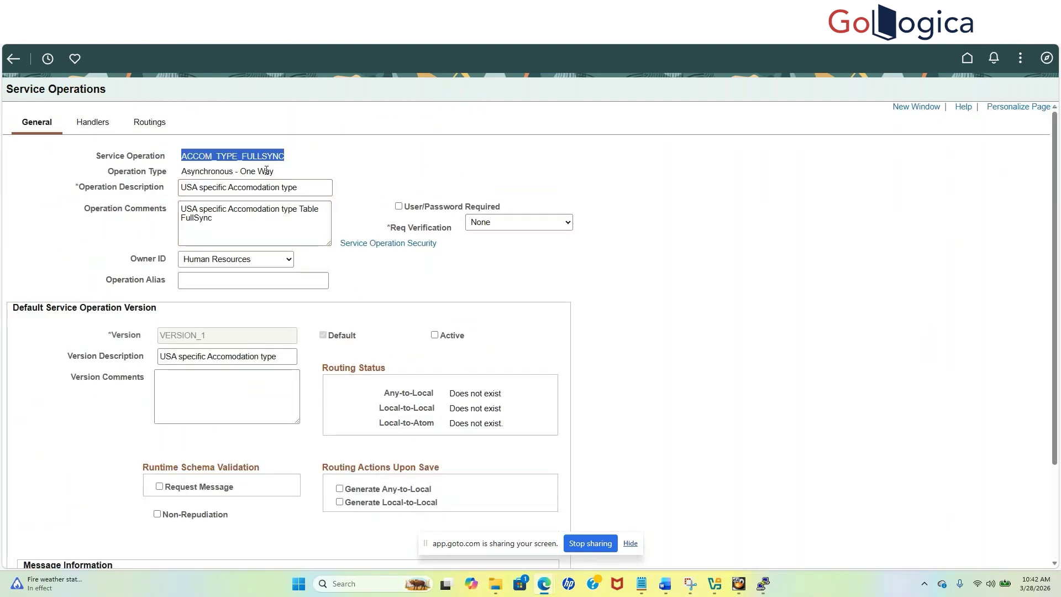
left_click_drag(271, 172, 187, 176)
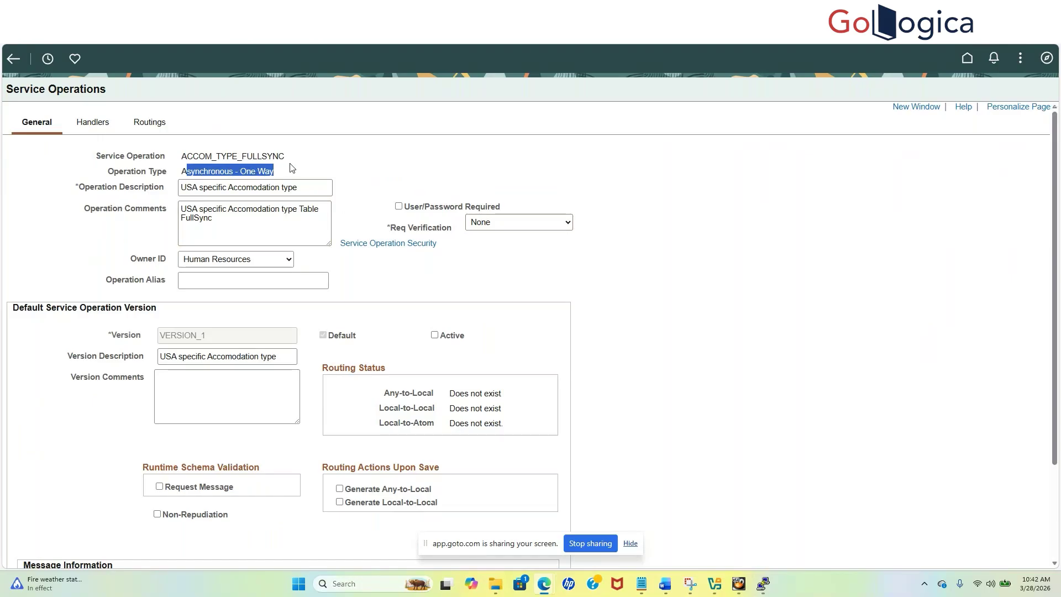
left_click(318, 169)
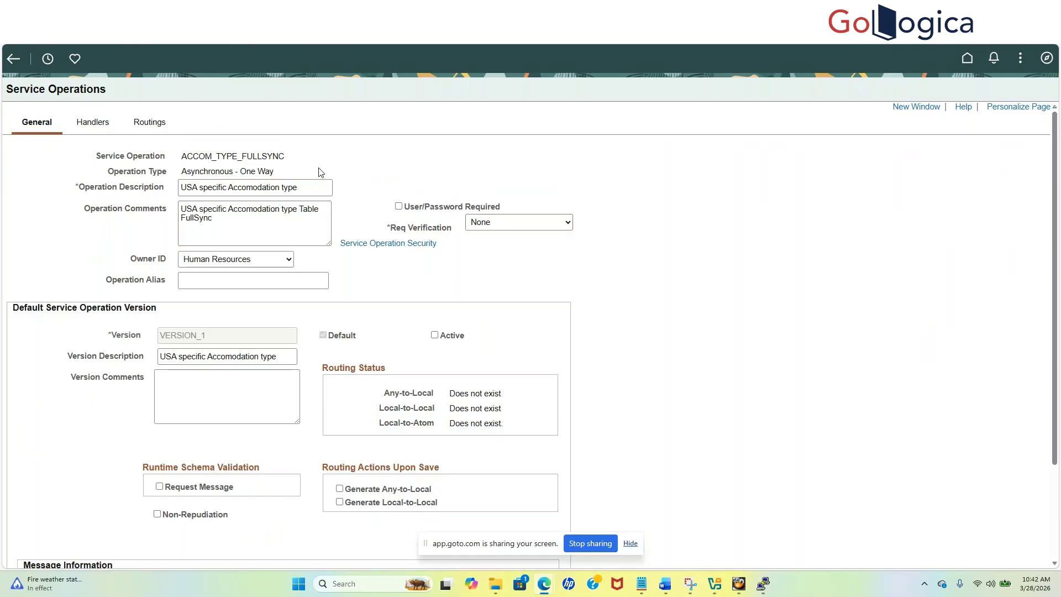
scroll(319, 172, "down", 2)
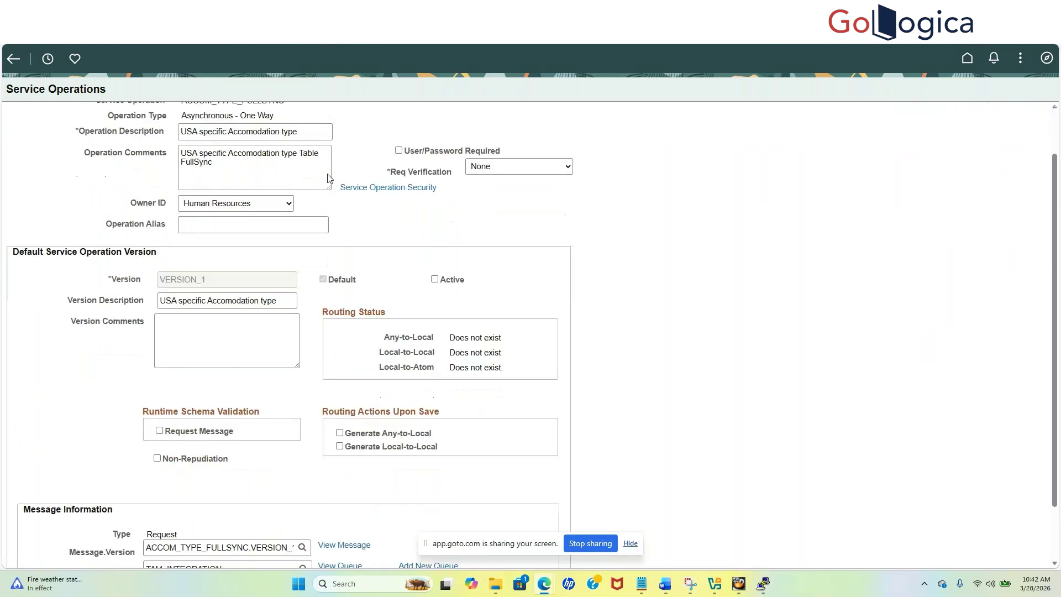
scroll(327, 174, "up", 2)
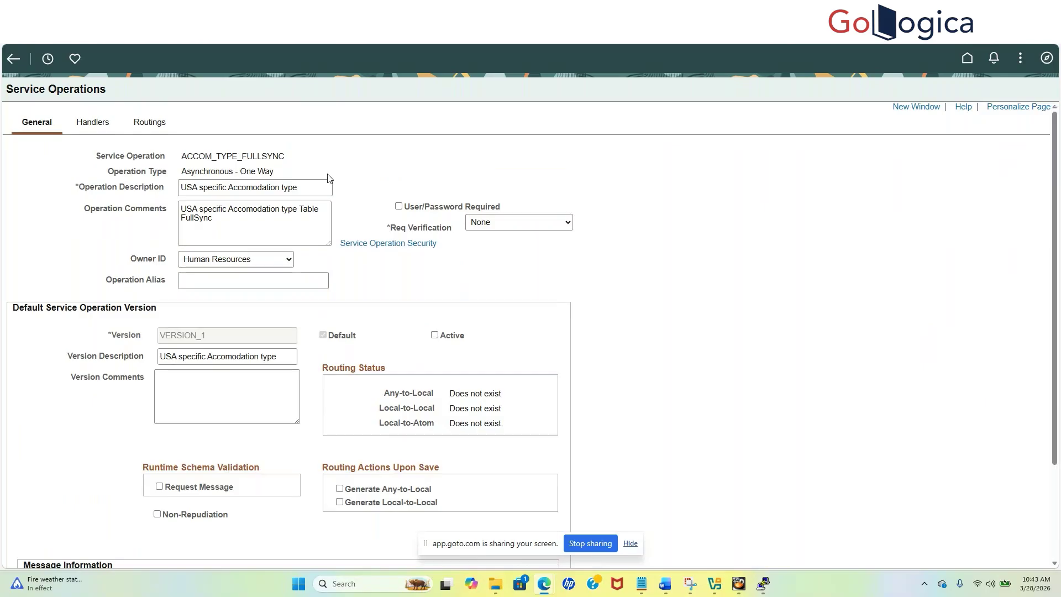
scroll(344, 539, "down", 2)
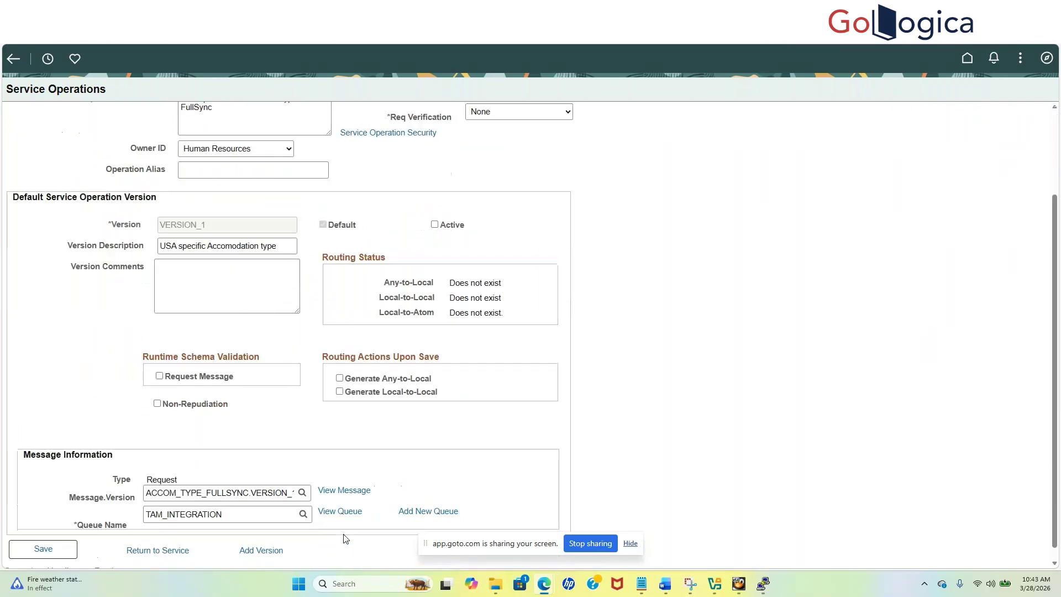
scroll(345, 536, "up", 3)
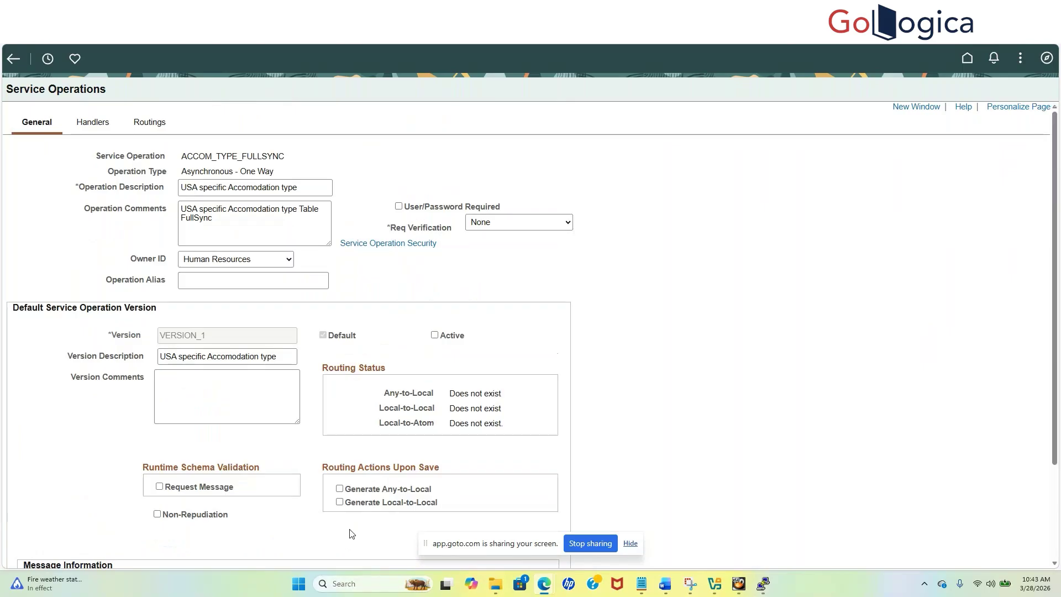
scroll(350, 533, "down", 1)
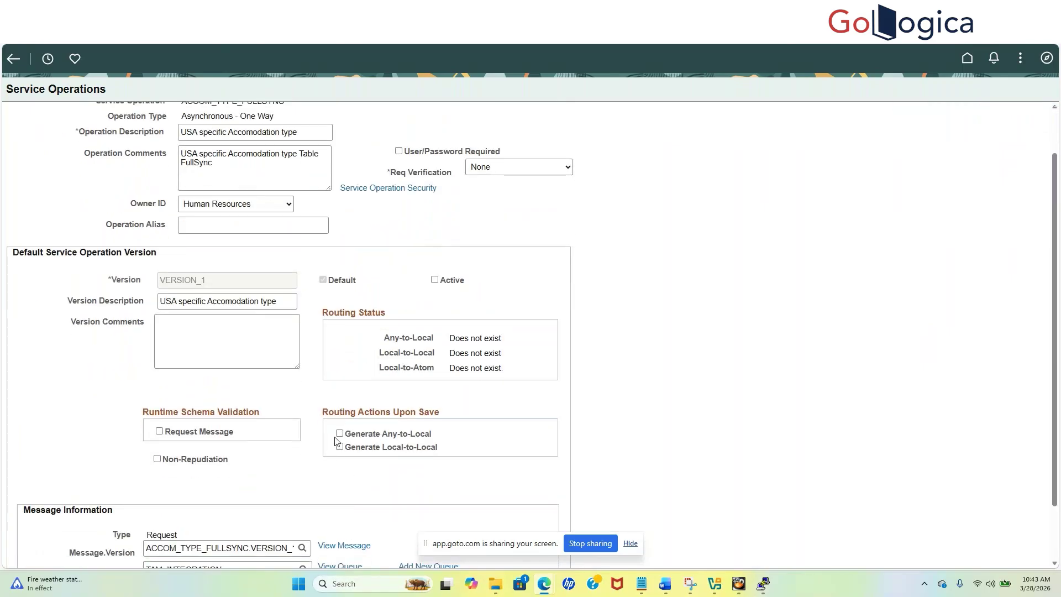
Review the available request verification options for the service operation without changing the selection
scroll(311, 257, "up", 1)
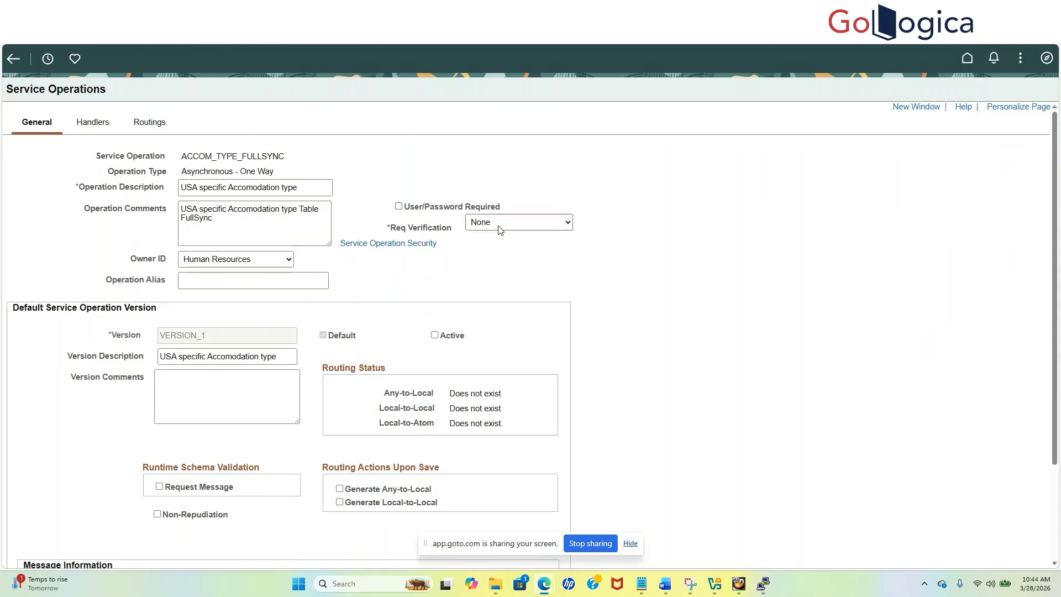
left_click(568, 223)
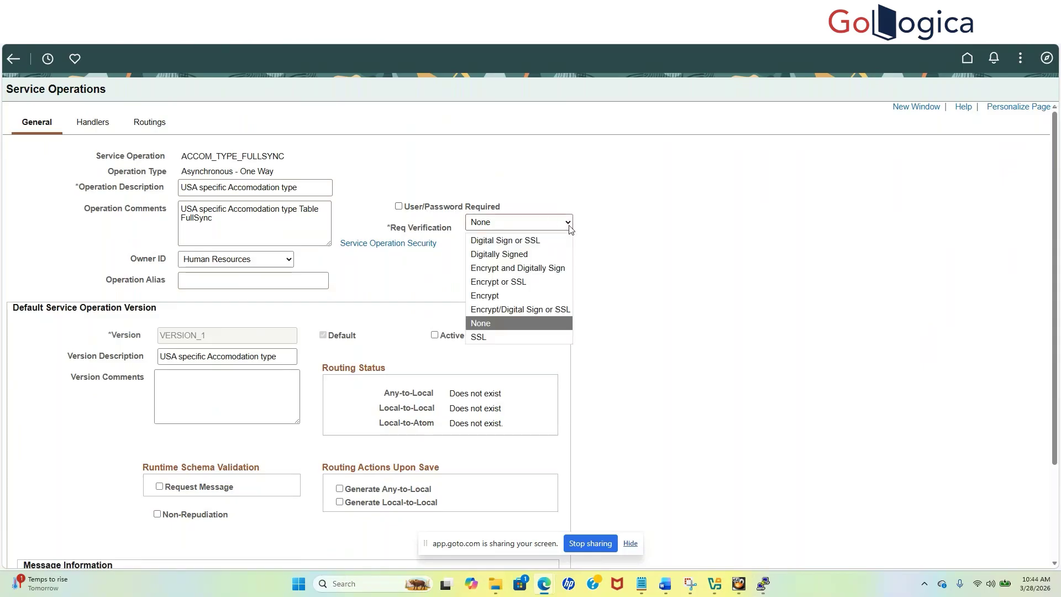
left_click(569, 224)
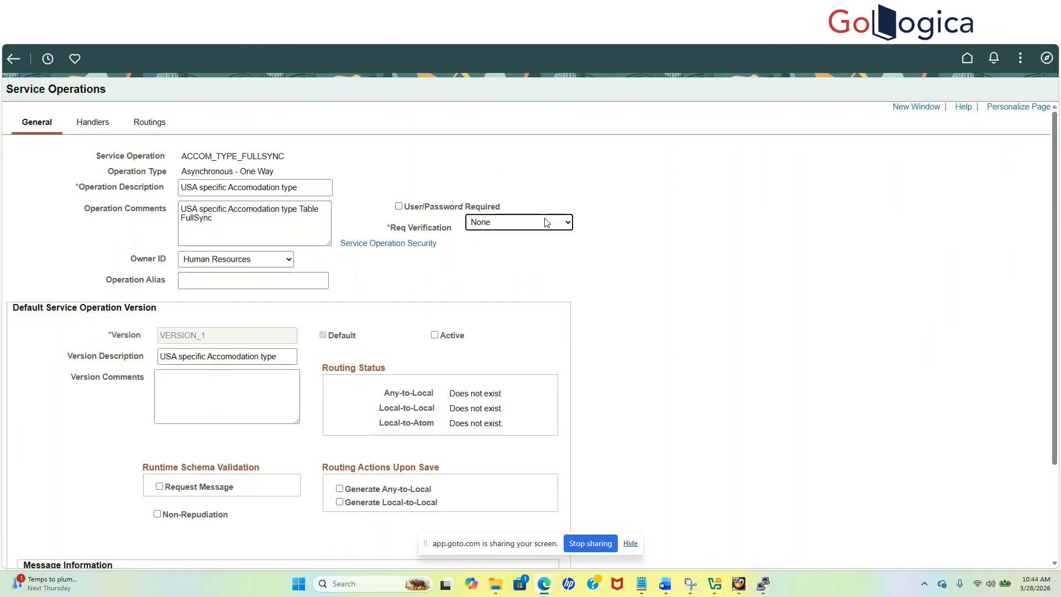
Open the service operation's security settings, browse the available permission lists, and return to the service operation without assigning one
left_click(392, 244)
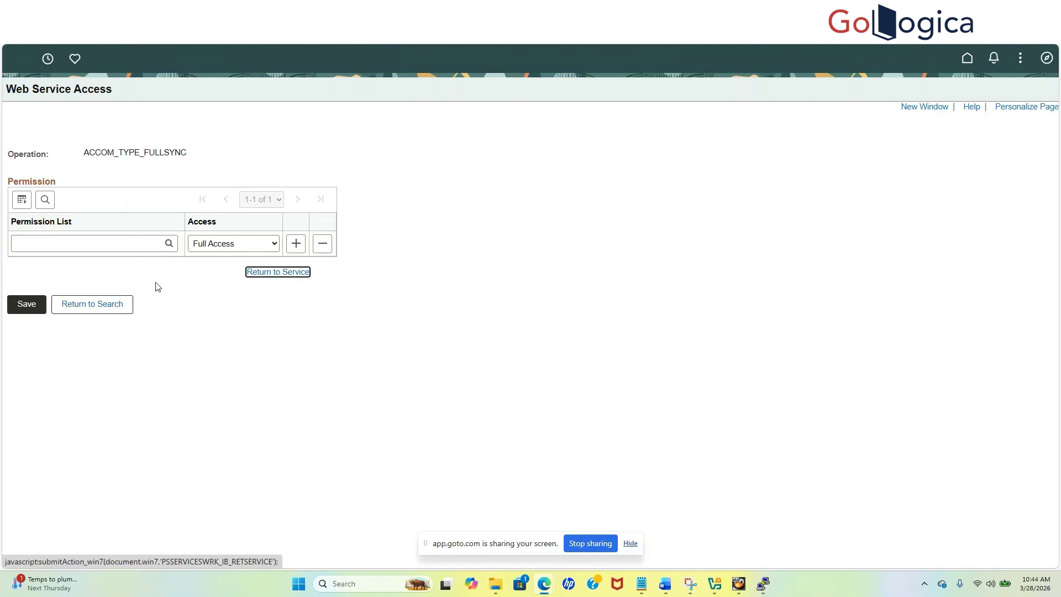
left_click(168, 244)
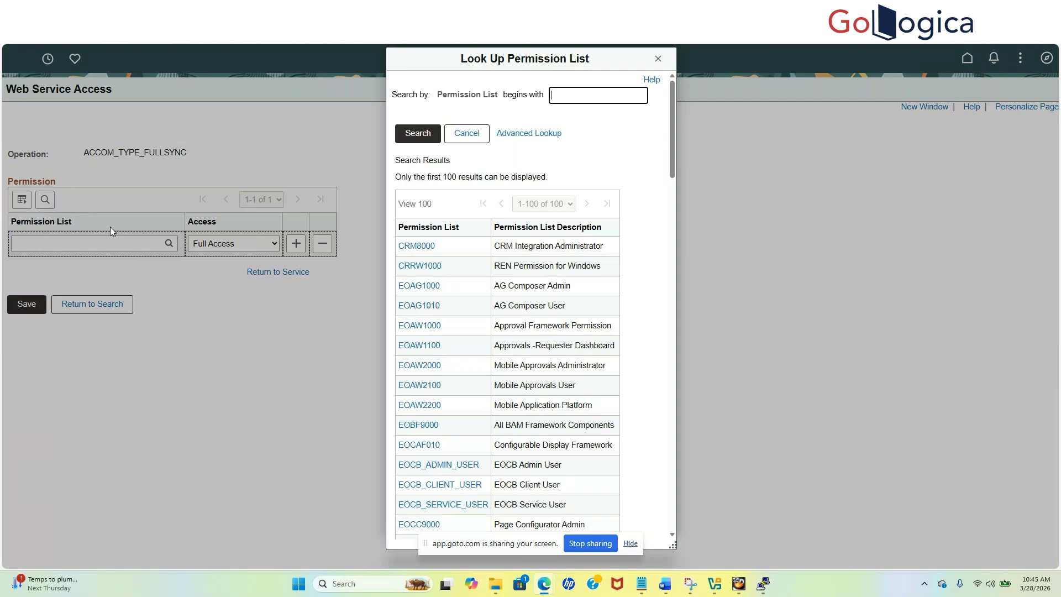
scroll(516, 344, "down", 5)
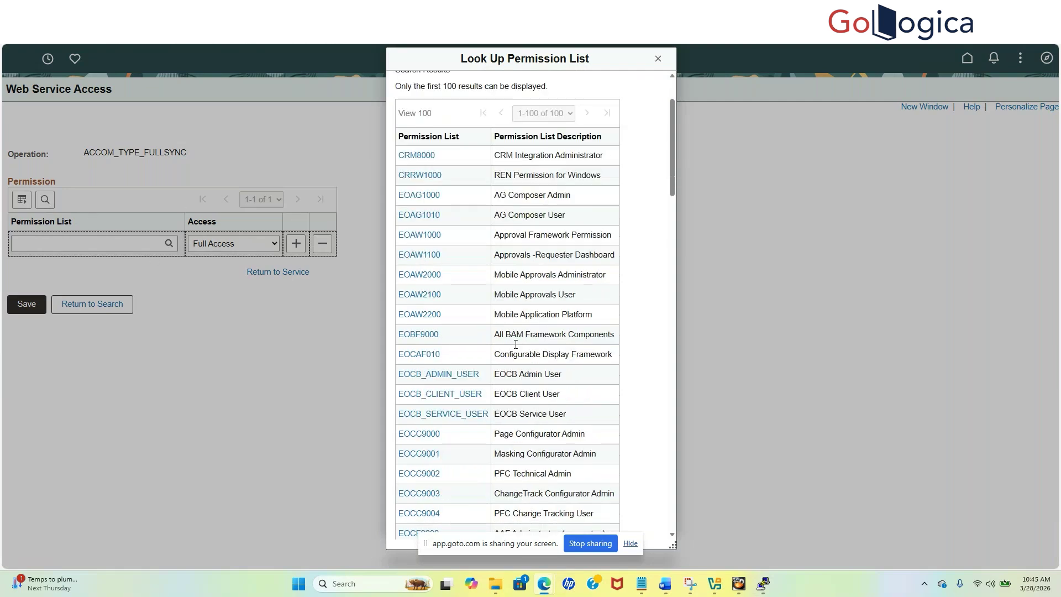
scroll(515, 344, "up", 3)
scroll(516, 344, "up", 2)
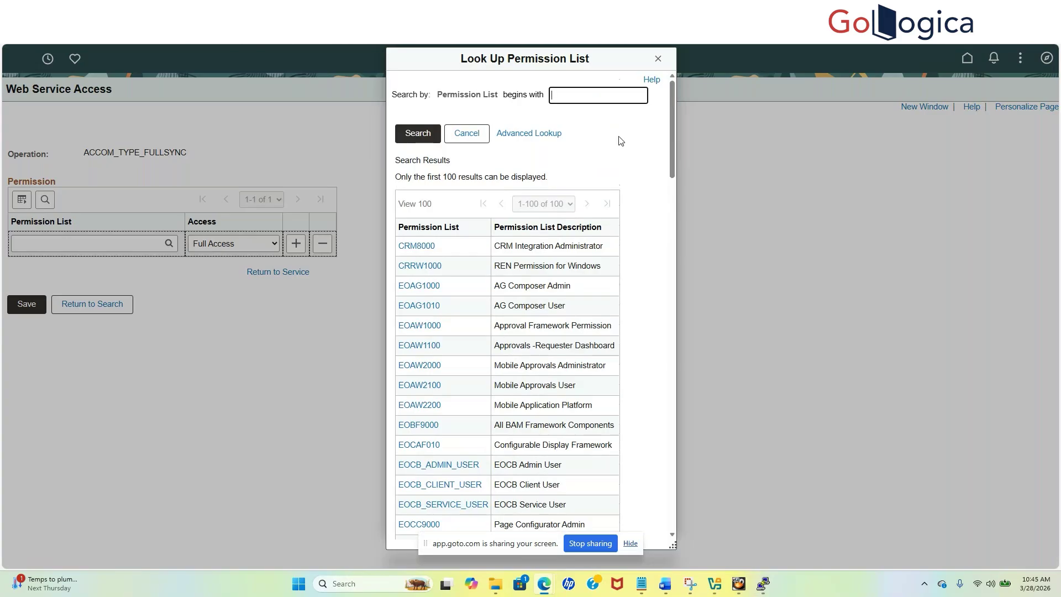
left_click(657, 60)
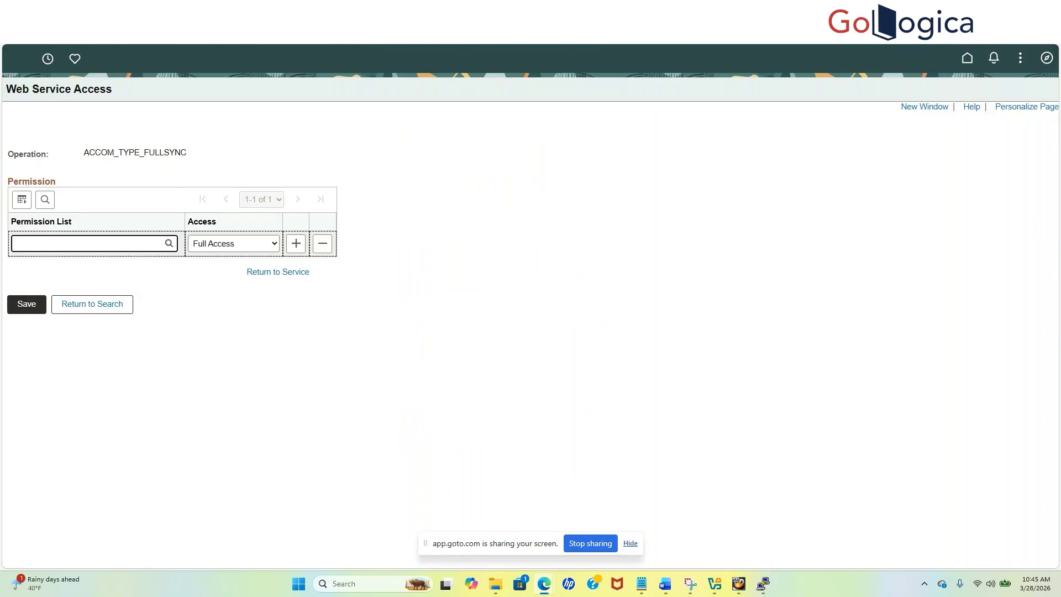
key("ctrl+w")
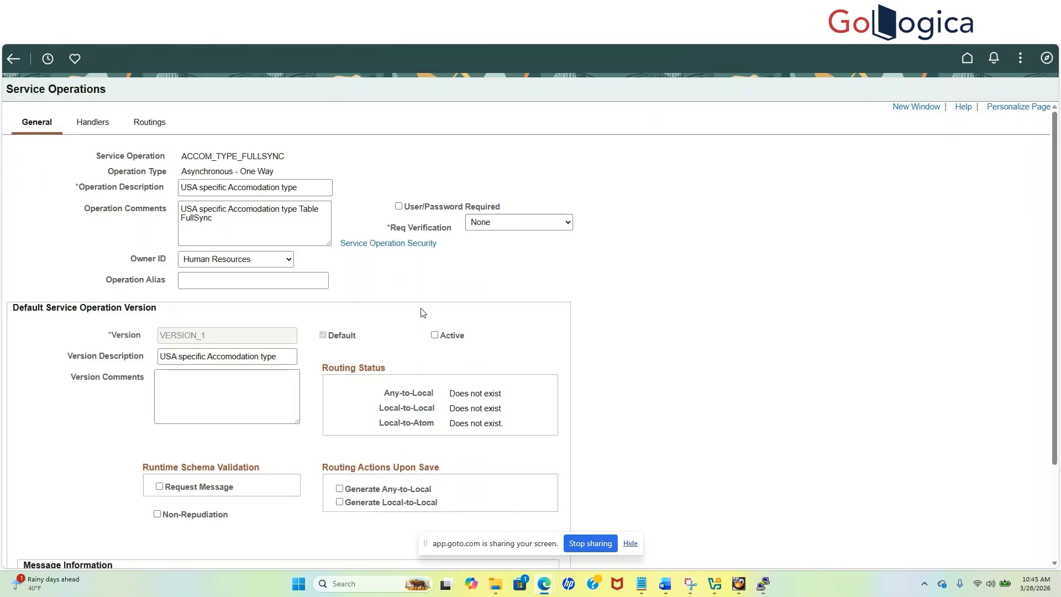
Toggle the Active setting of the default service operation version on and back off
scroll(423, 312, "down", 3)
scroll(423, 313, "up", 1)
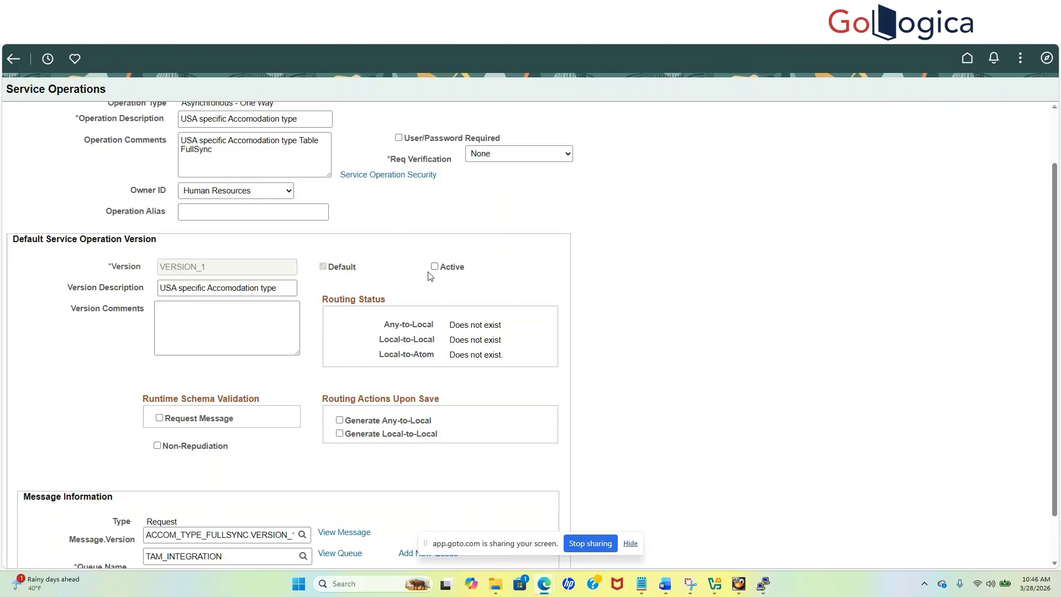
left_click(435, 267)
left_click(435, 267)
scroll(540, 242, "up", 1)
scroll(540, 242, "up", 3)
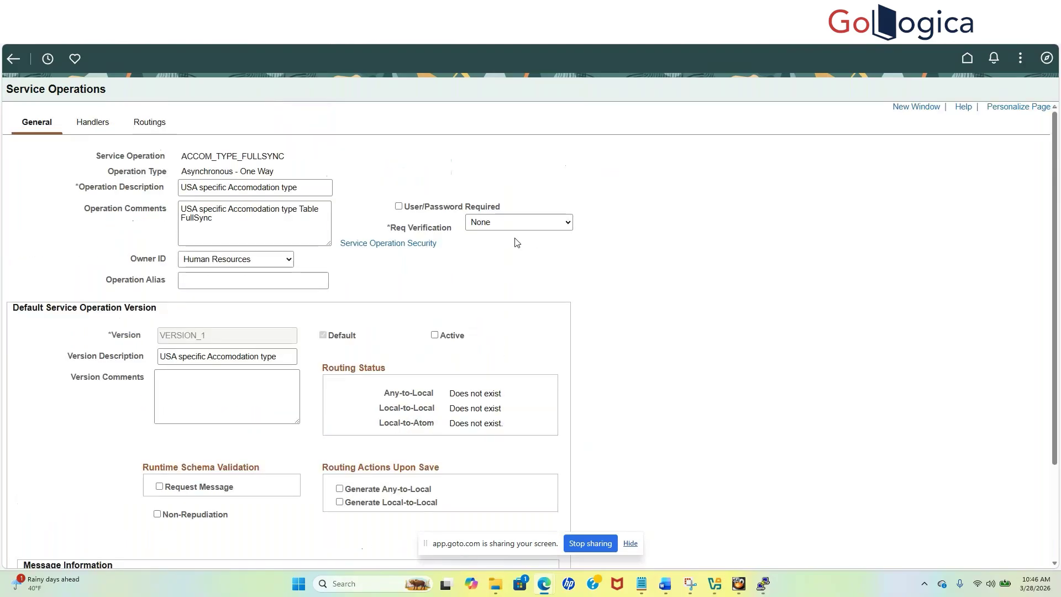
scroll(463, 266, "down", 1)
scroll(463, 266, "down", 3)
scroll(463, 266, "up", 4)
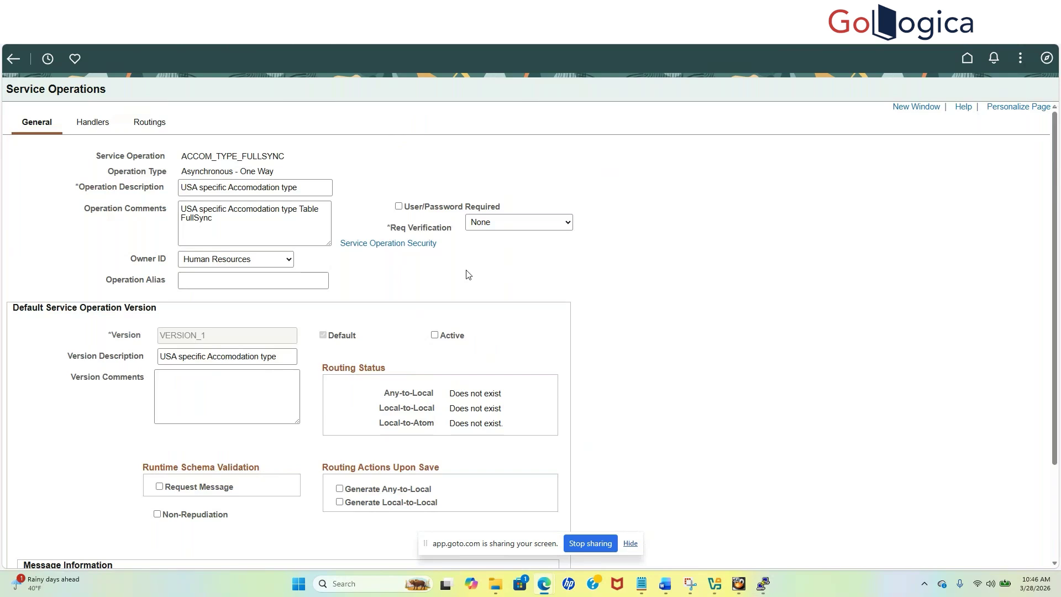
Check the operation's routing definitions and examine the AccomTypeFullsync handler's details, including its application class package and method options
left_click(152, 127)
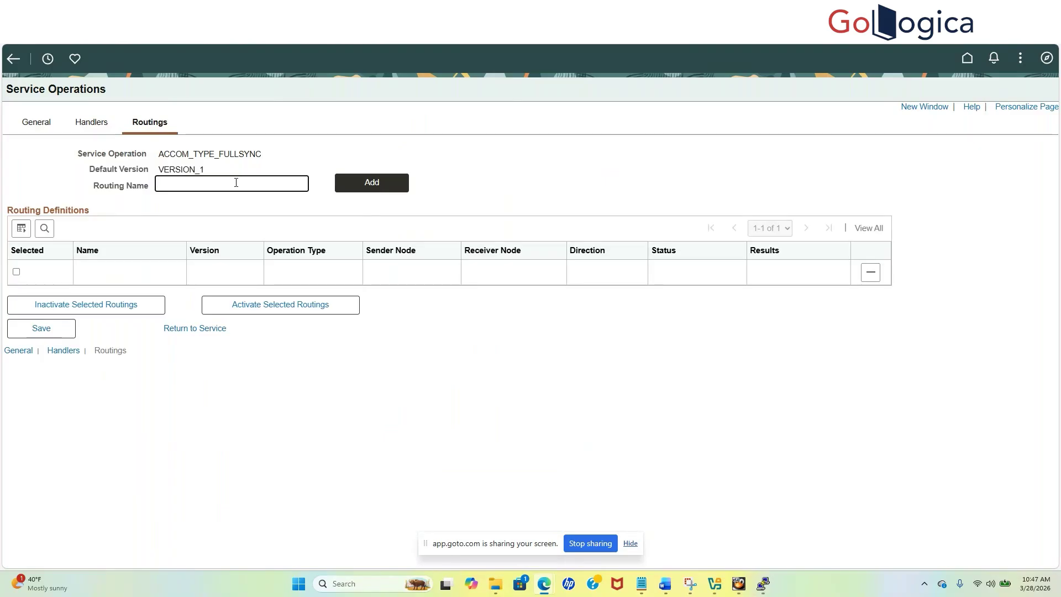
left_click(92, 123)
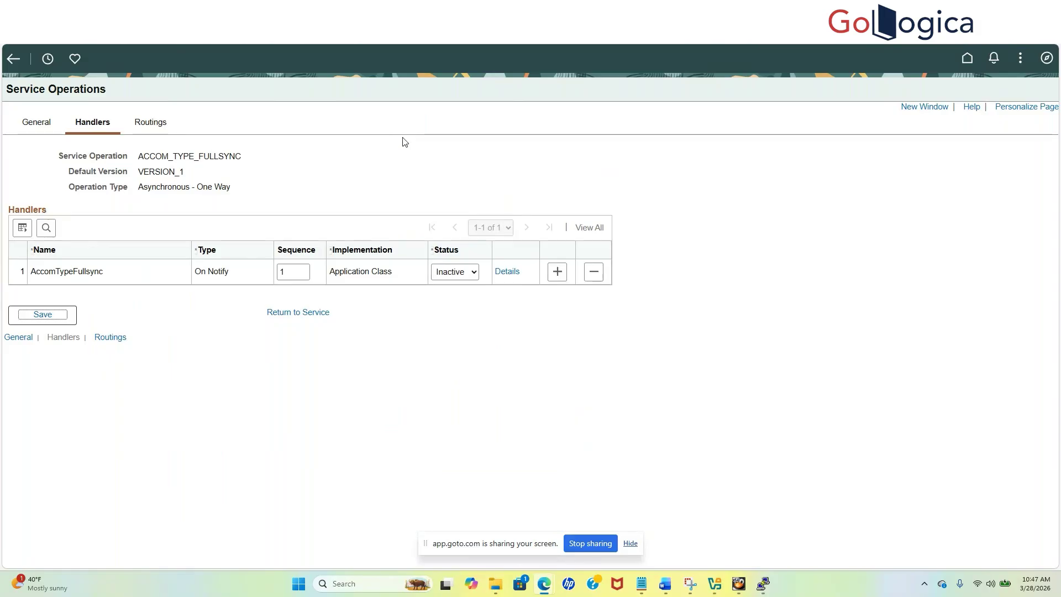
left_click(506, 271)
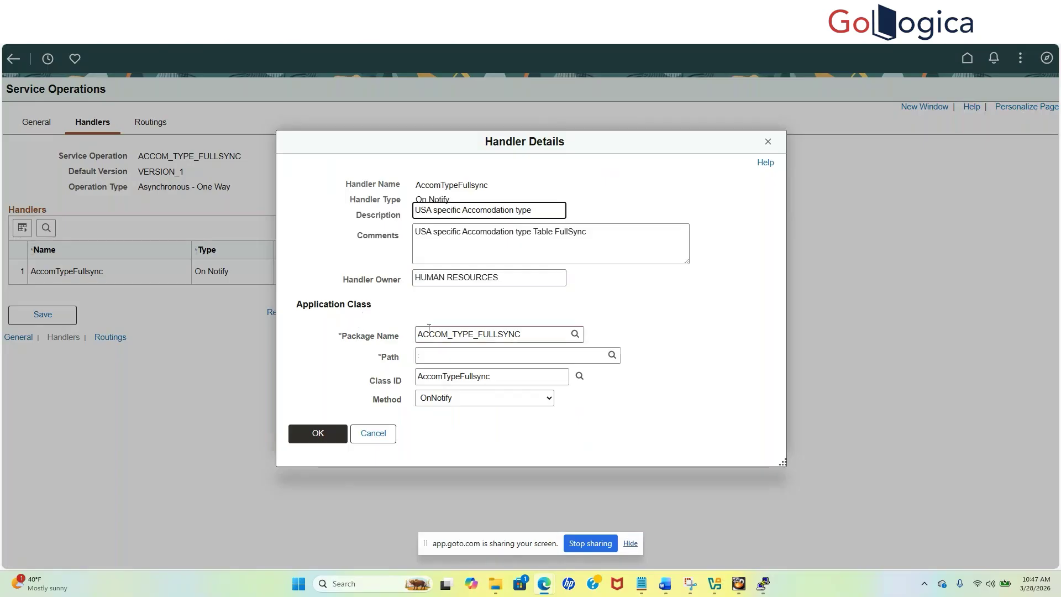
left_click_drag(522, 335, 411, 340)
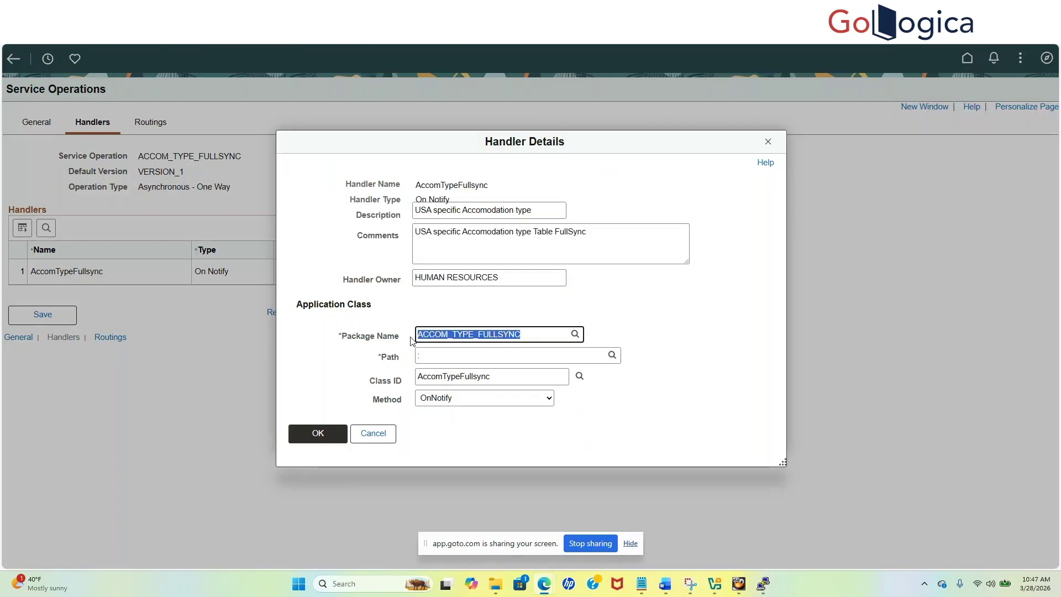
left_click(452, 398)
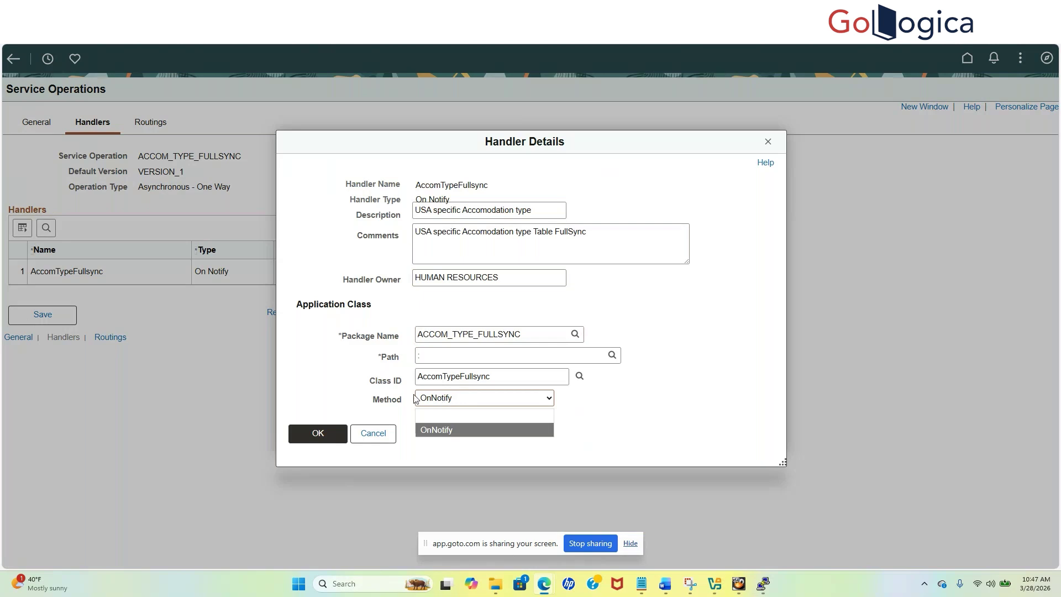
left_click(452, 397)
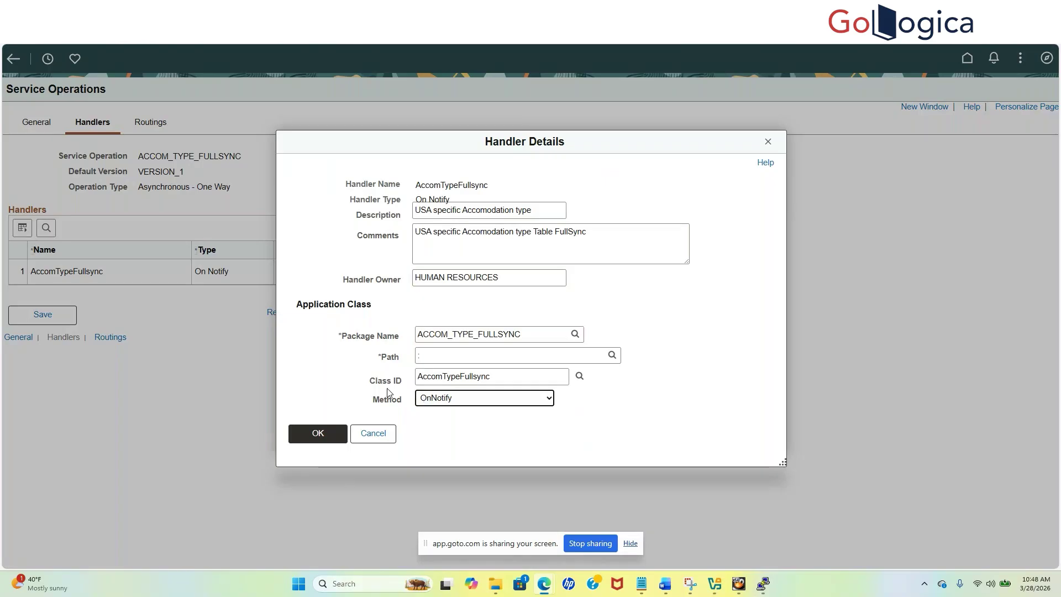
left_click(367, 437)
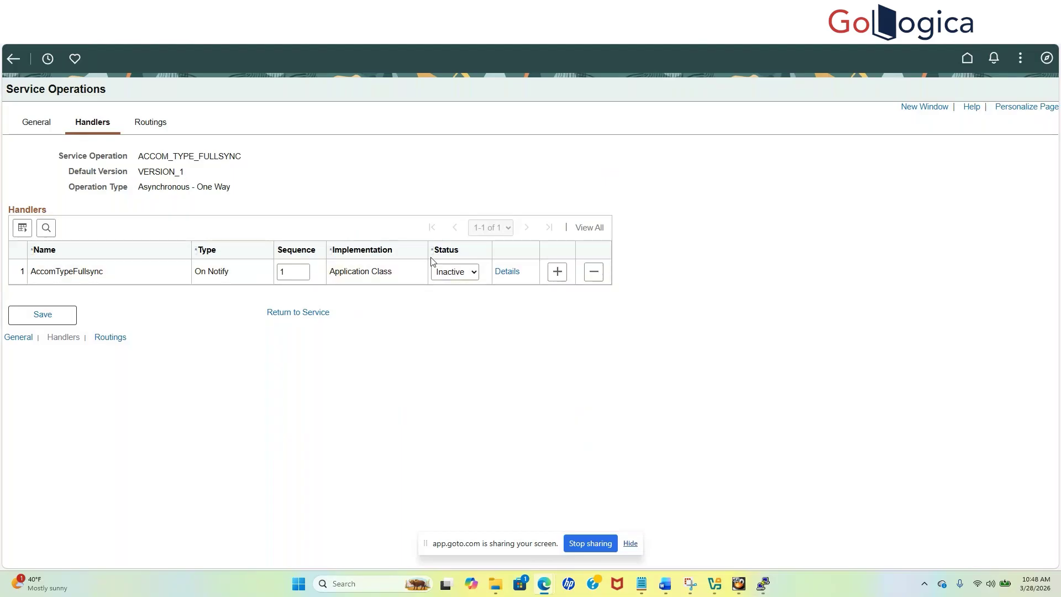
Review the status options of the AccomTypeFullsync handler without changing the selection, and hide the screen-sharing notice
left_click(475, 273)
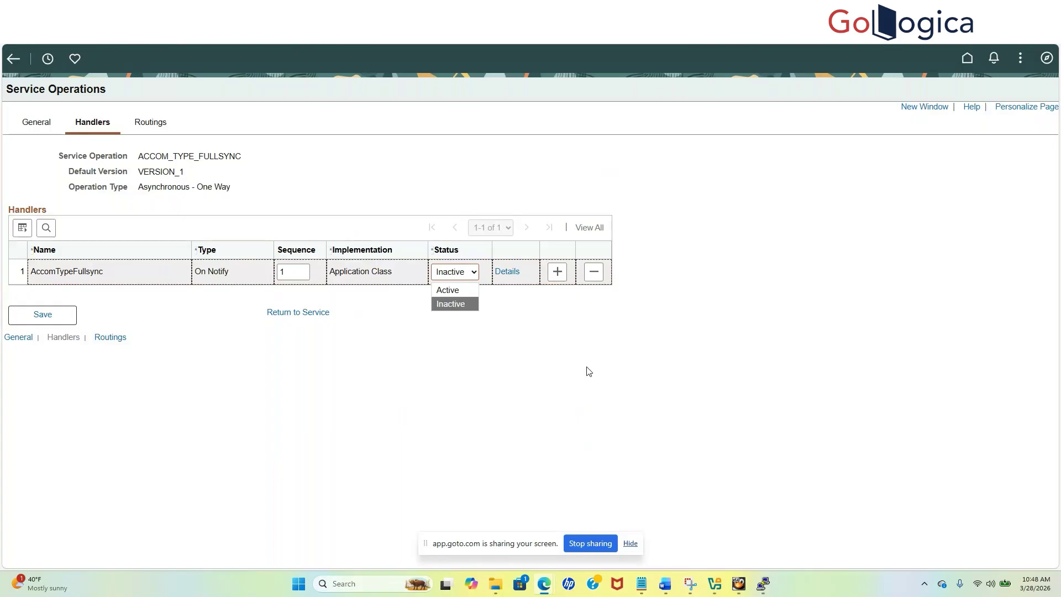
left_click(630, 544)
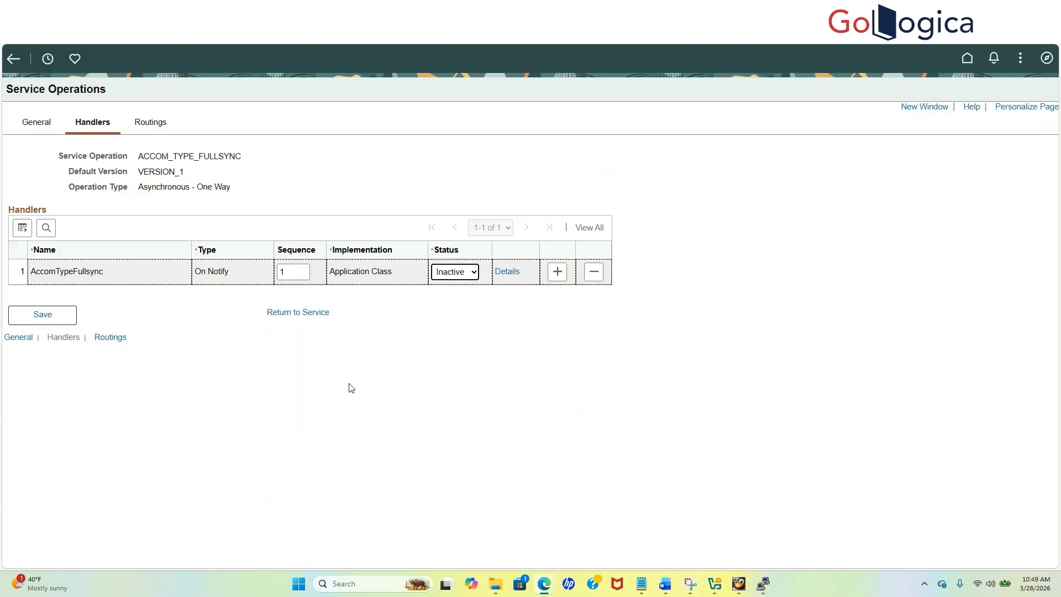
Open the Provide Web Services wizard from Integration Broker's Web Services section and search for all available services without criteria
left_click(1047, 59)
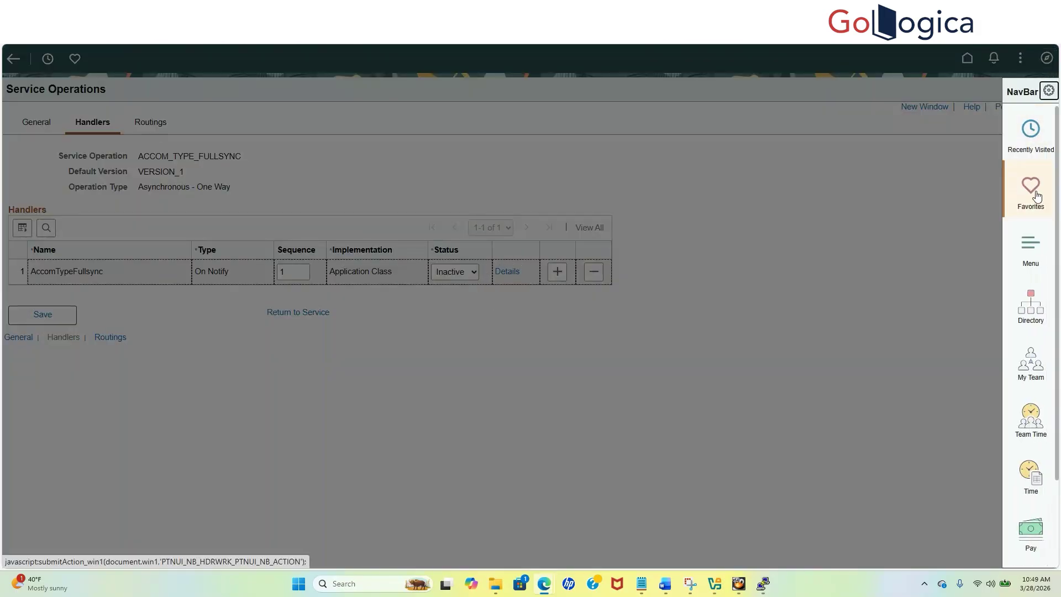
left_click(1027, 261)
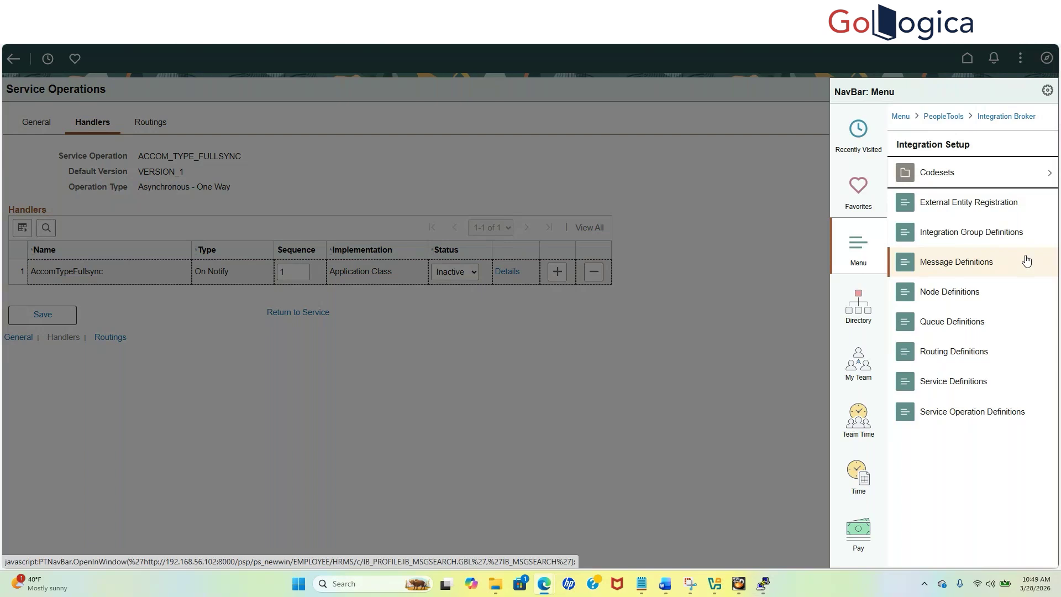
left_click(992, 113)
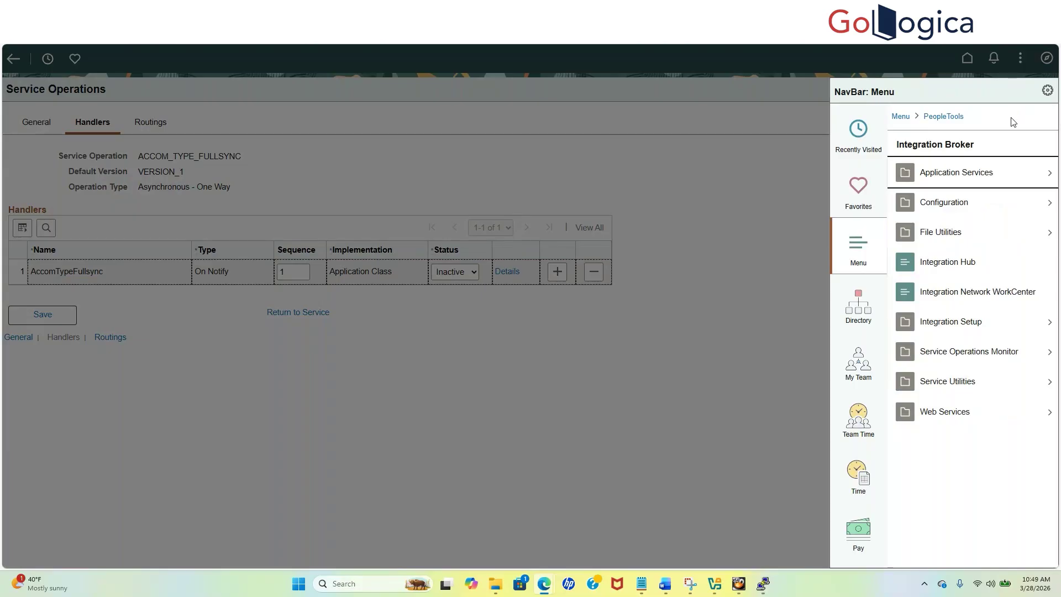
left_click(953, 413)
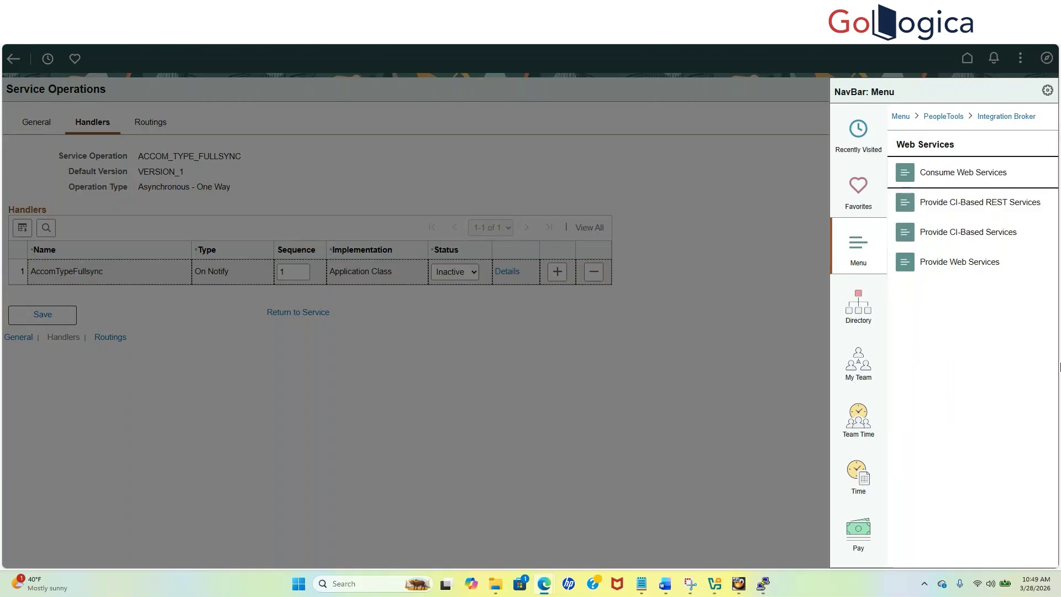
left_click(966, 272)
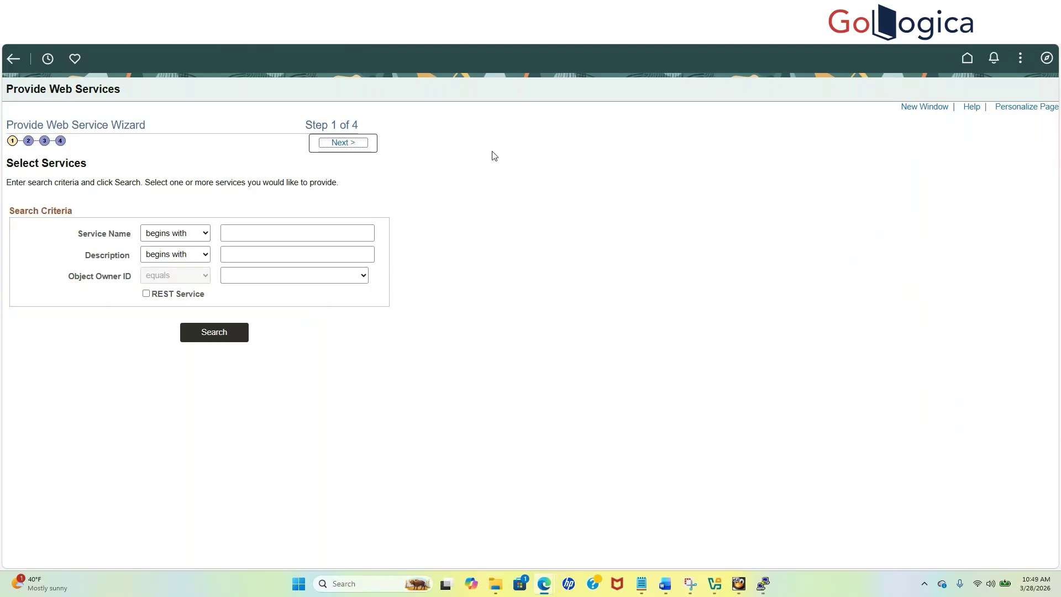
left_click(220, 334)
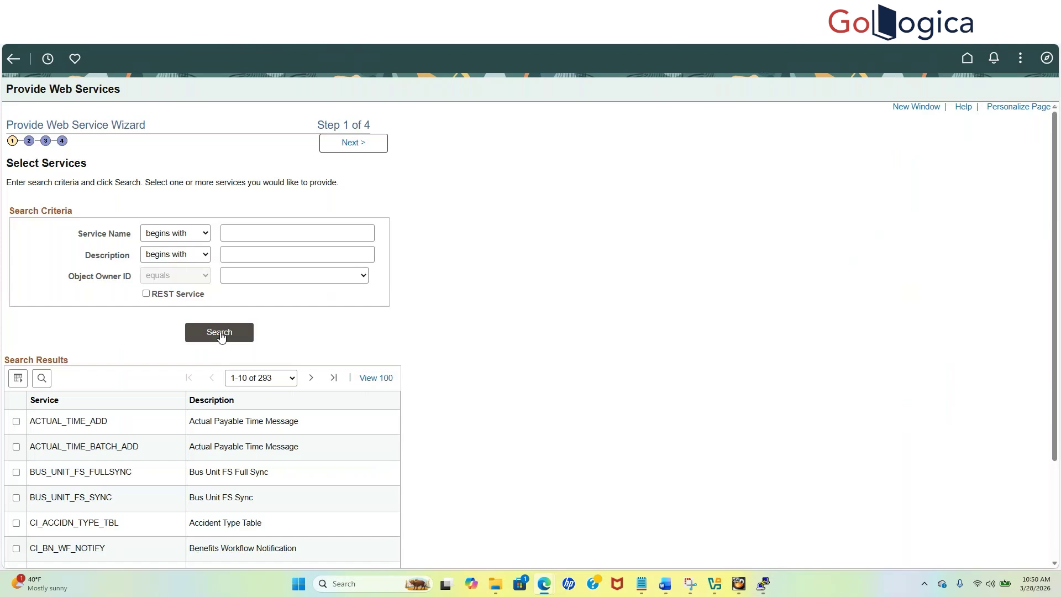
left_click(220, 333)
Try to generate the WSDL for the ACTUAL_TIME_ADD service with its ACTUAL_TIME_ADD.VERSION_1 operation
left_click(16, 421)
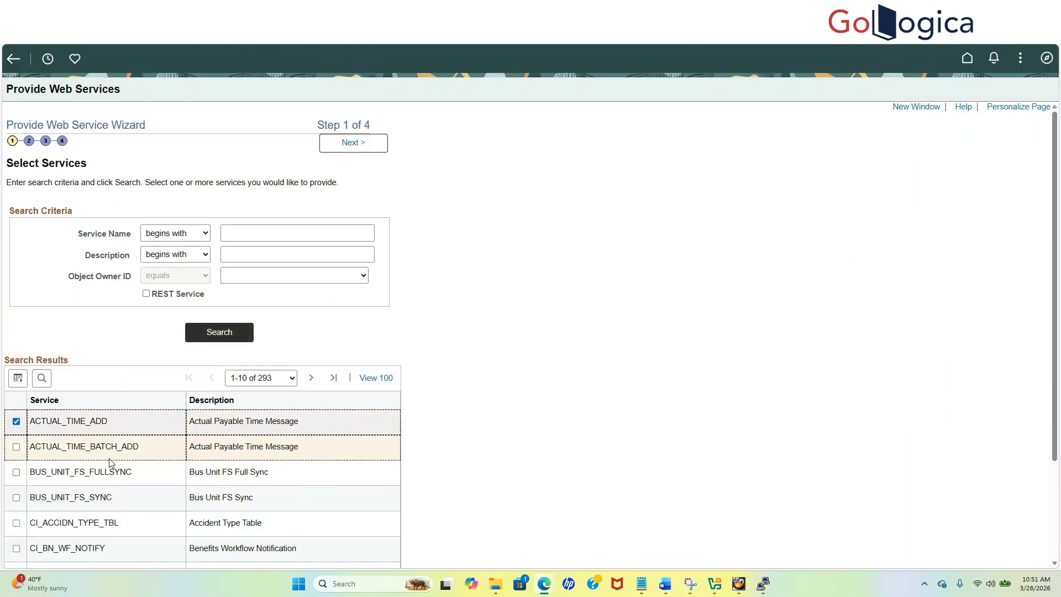
scroll(269, 440, "down", 2)
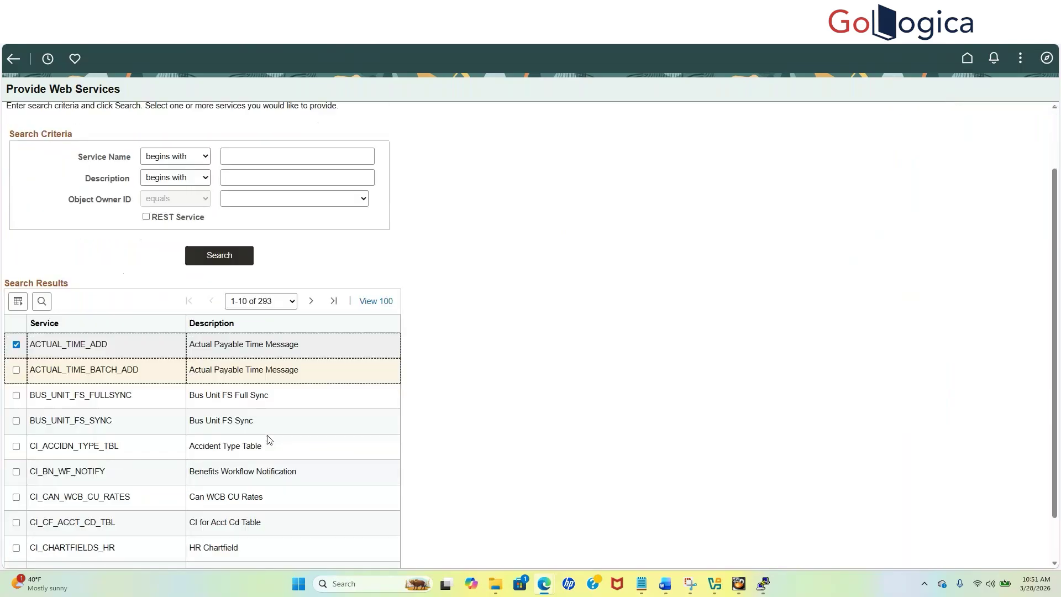
scroll(270, 440, "down", 1)
scroll(270, 440, "up", 1)
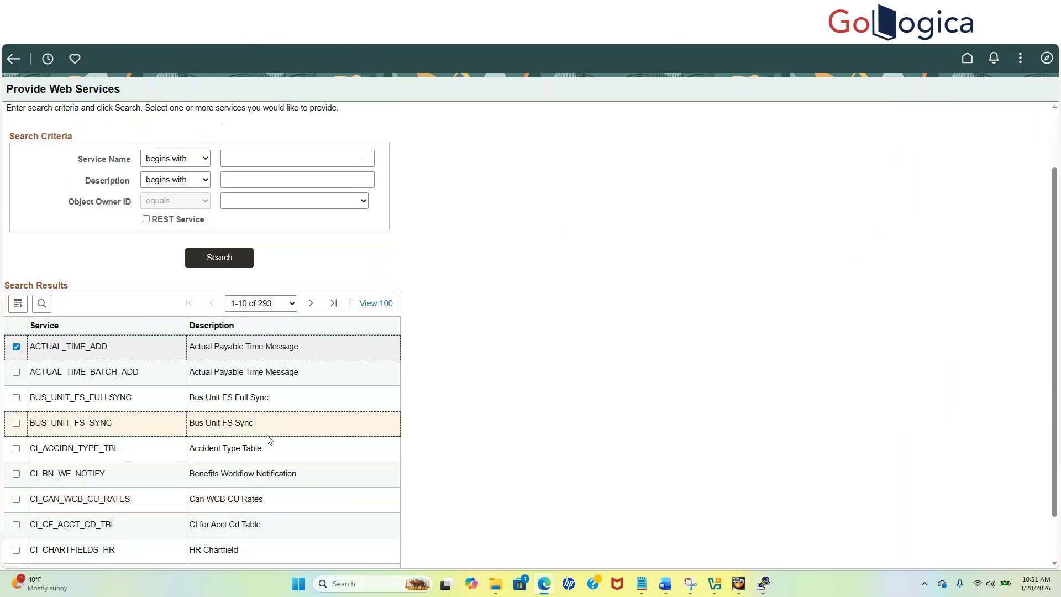
scroll(267, 426, "up", 2)
left_click(334, 147)
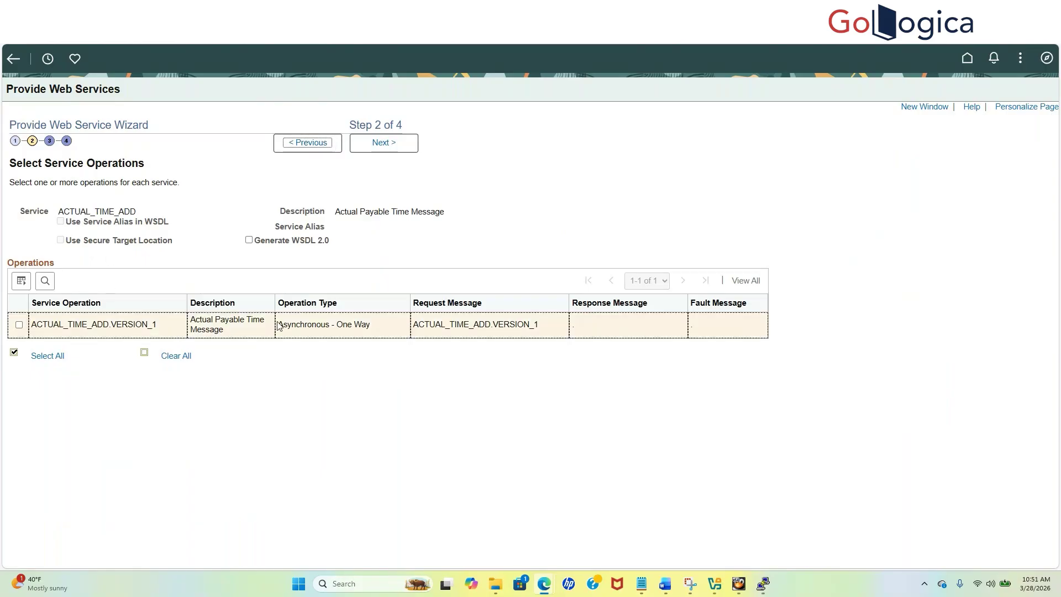
left_click(334, 326)
left_click(389, 143)
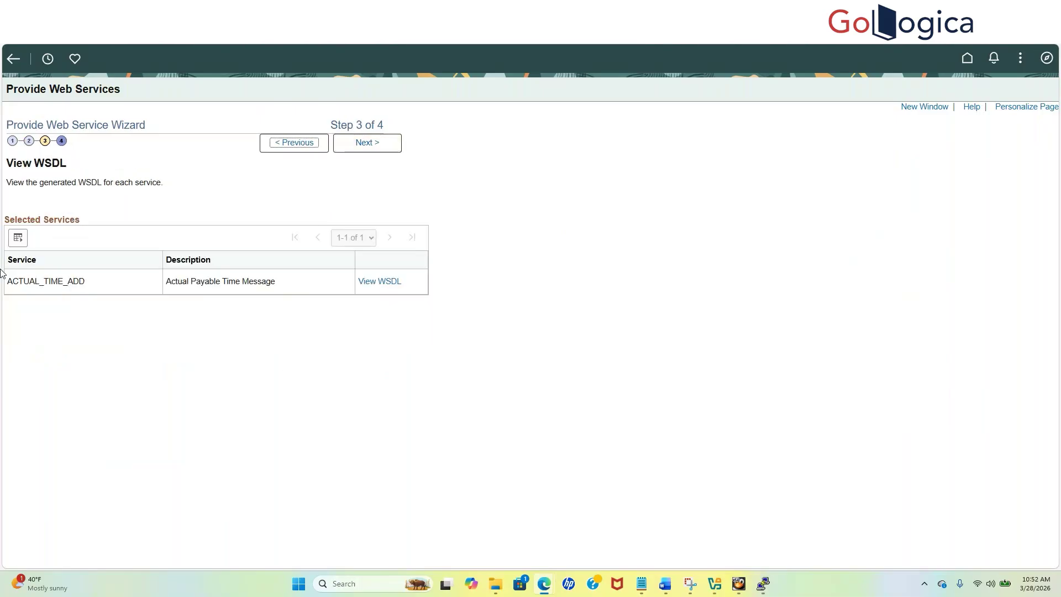
left_click(366, 143)
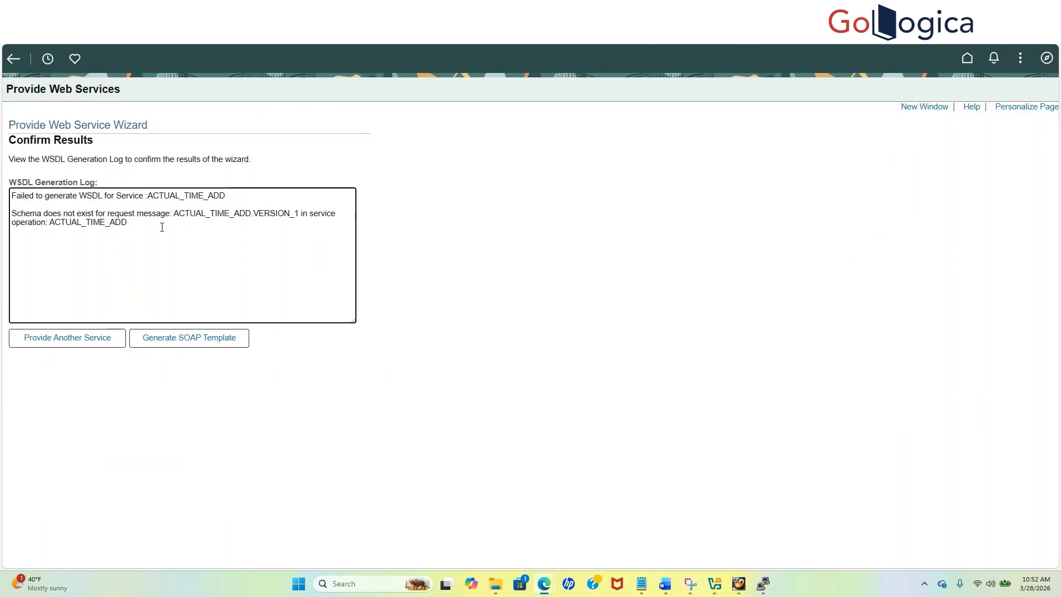
Start providing another service, select CI_ACCIDN_TYPE_TBL from the search results and proceed to its operations
left_click(88, 337)
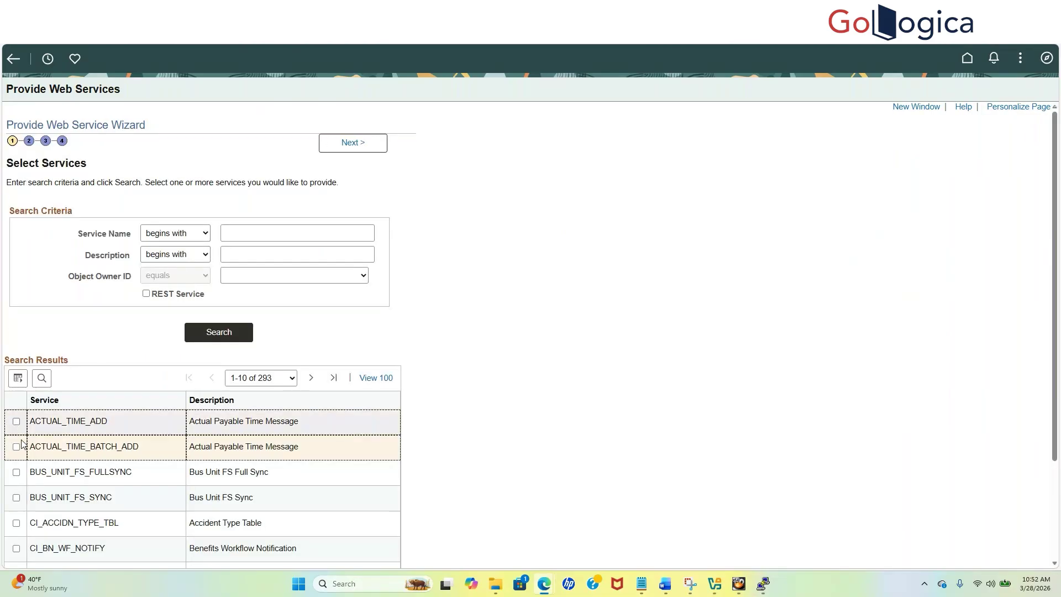
scroll(19, 442, "down", 2)
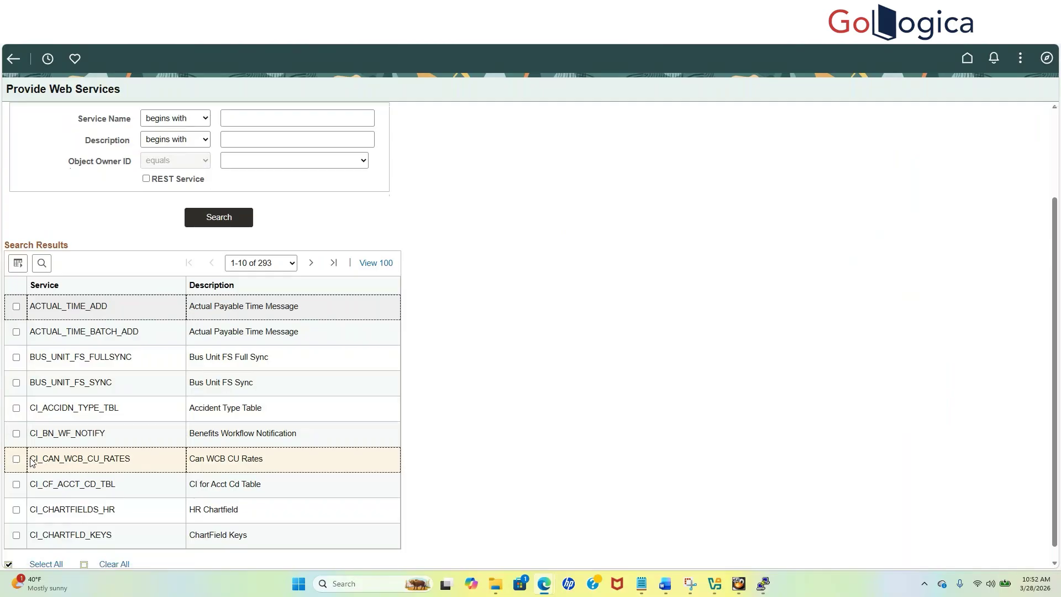
scroll(28, 458, "down", 1)
left_click(16, 394)
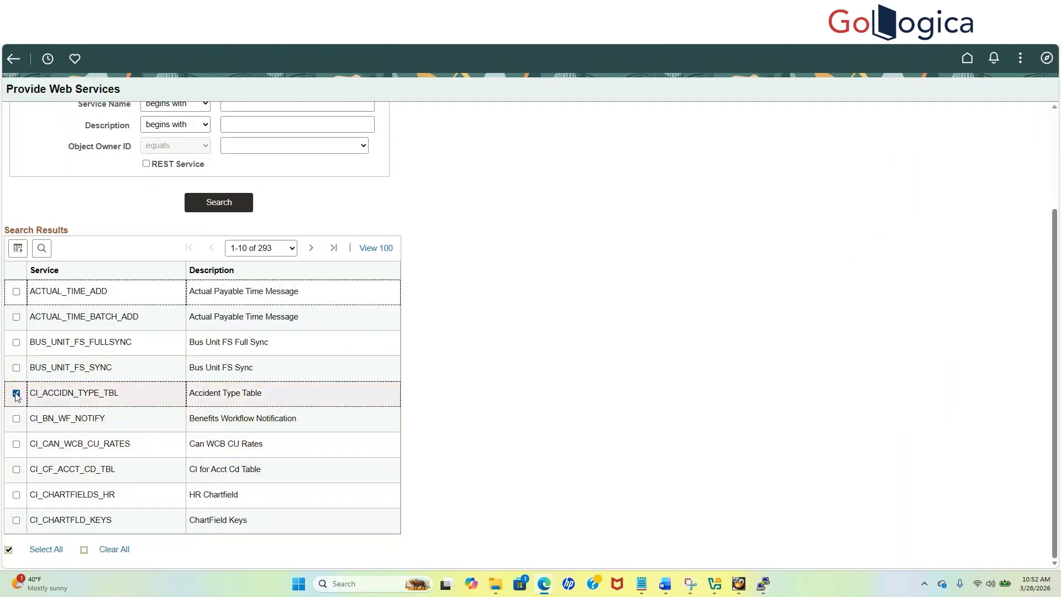
scroll(310, 199, "up", 3)
left_click(349, 150)
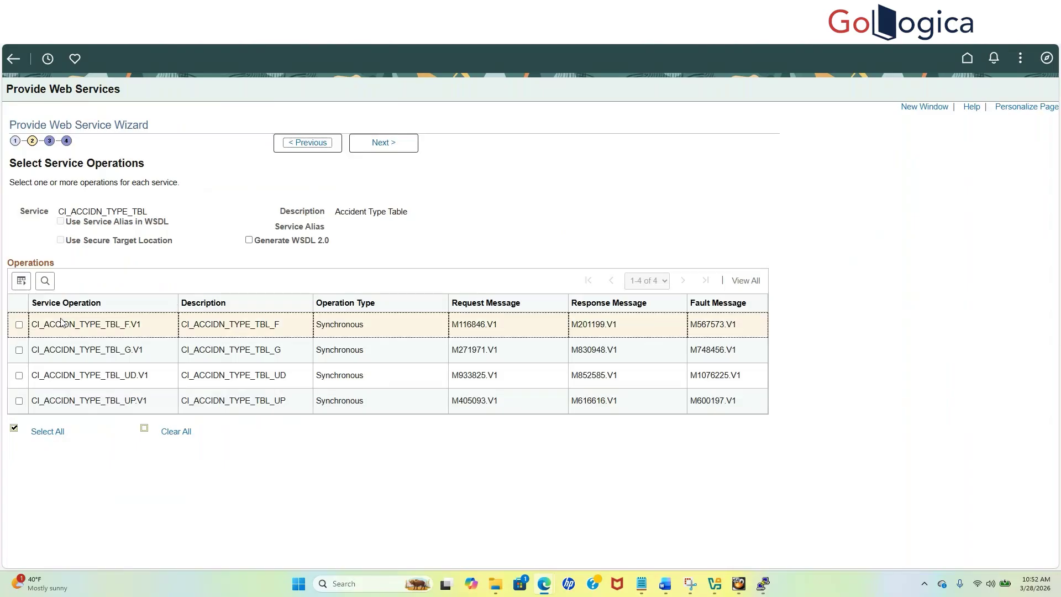
Include the CI_ACCIDN_TYPE_TBL_G.V1 and CI_ACCIDN_TYPE_TBL_F.V1 operations and finish the wizard without publishing to UDDI
left_click(19, 350)
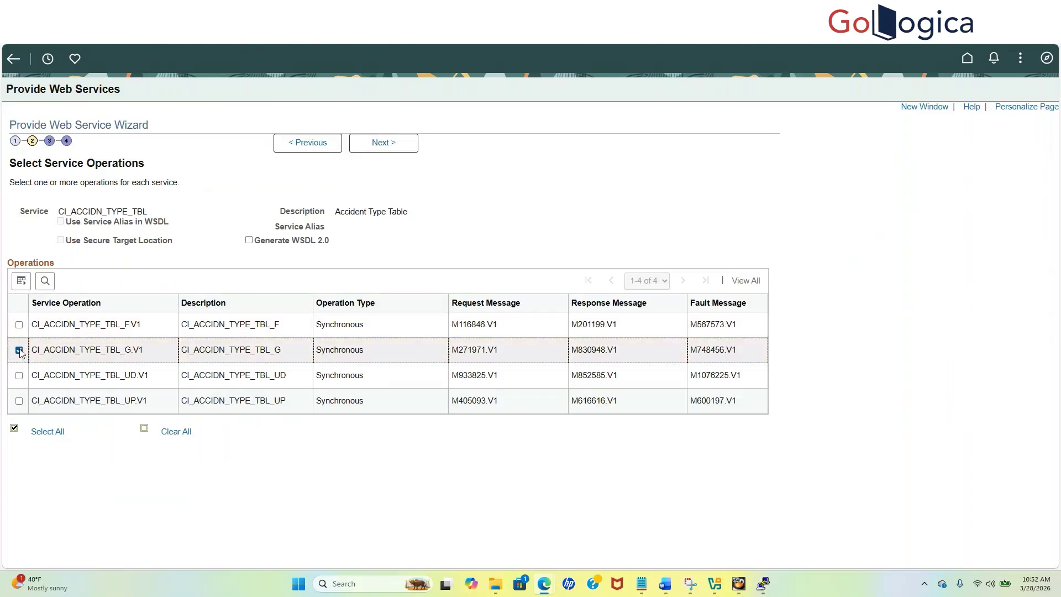
left_click(19, 325)
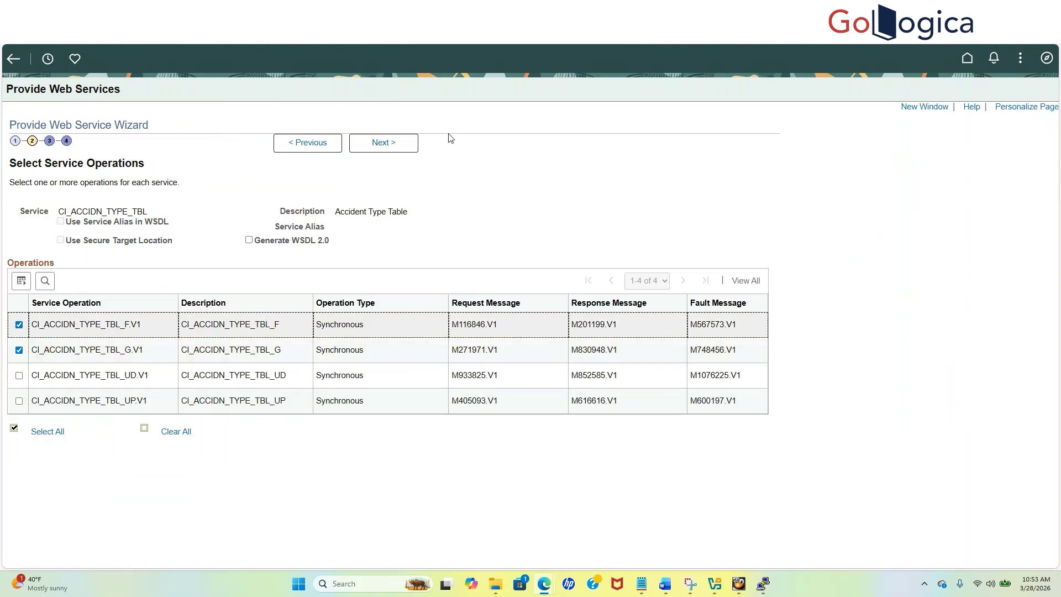
left_click(390, 144)
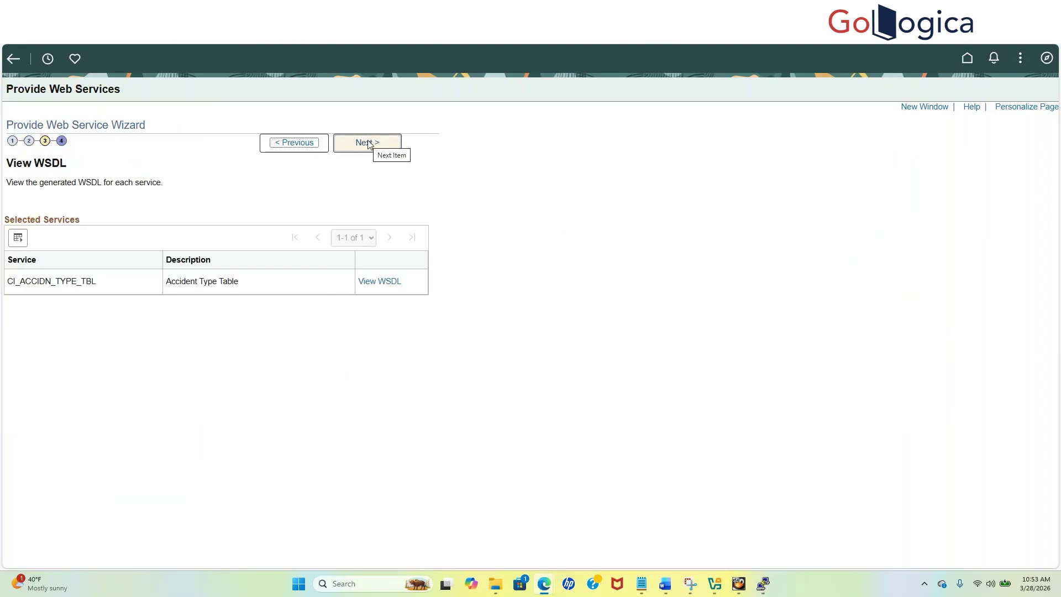
left_click(368, 144)
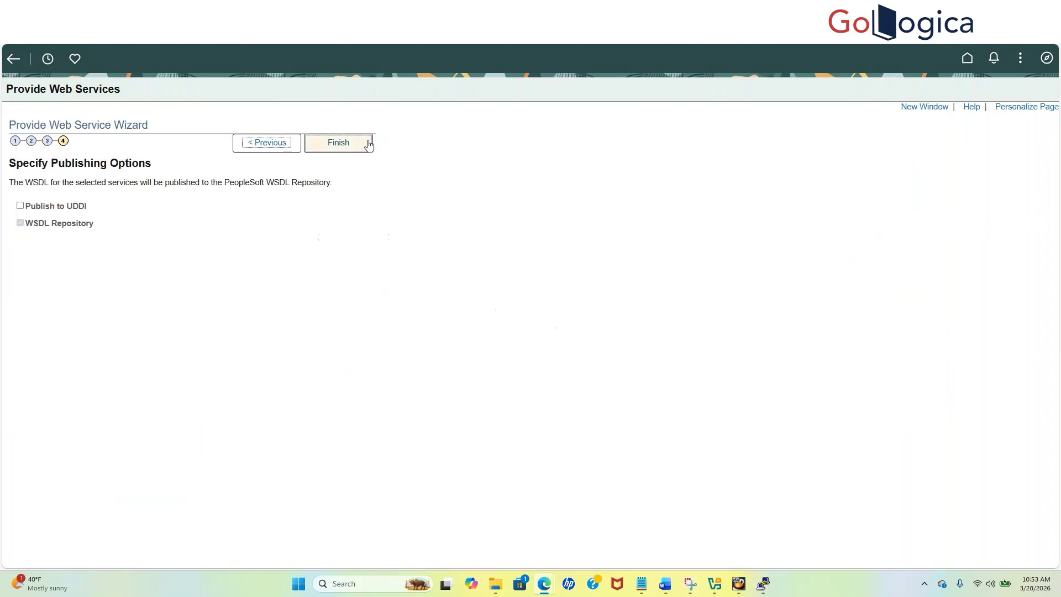
left_click(348, 145)
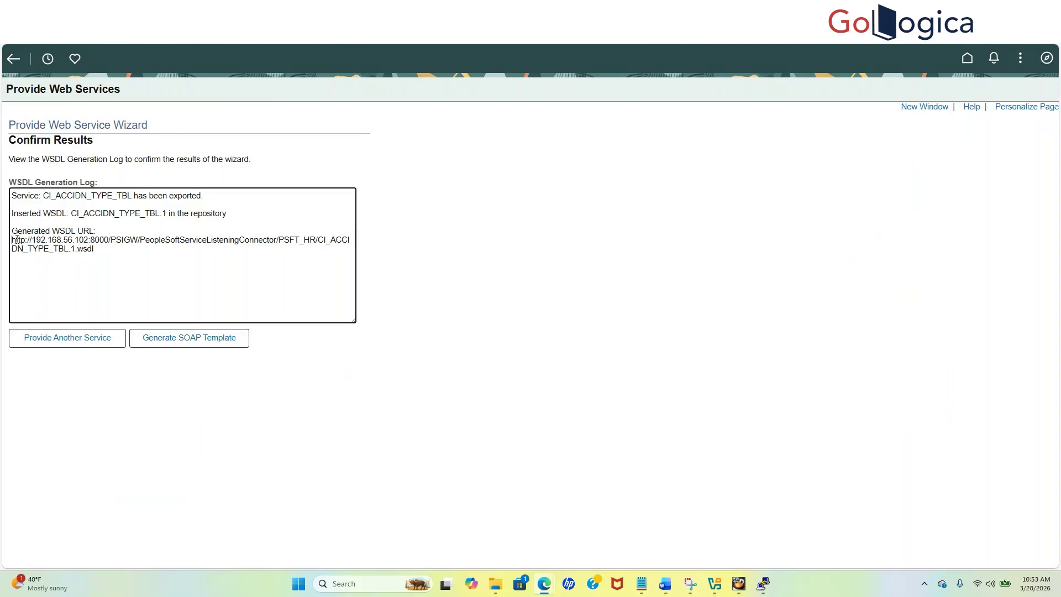
Open the generated WSDL URL in a separate browser tab and examine the document's messages, operations, bindings and service address
left_click(219, 240)
left_click_drag(94, 248, 12, 243)
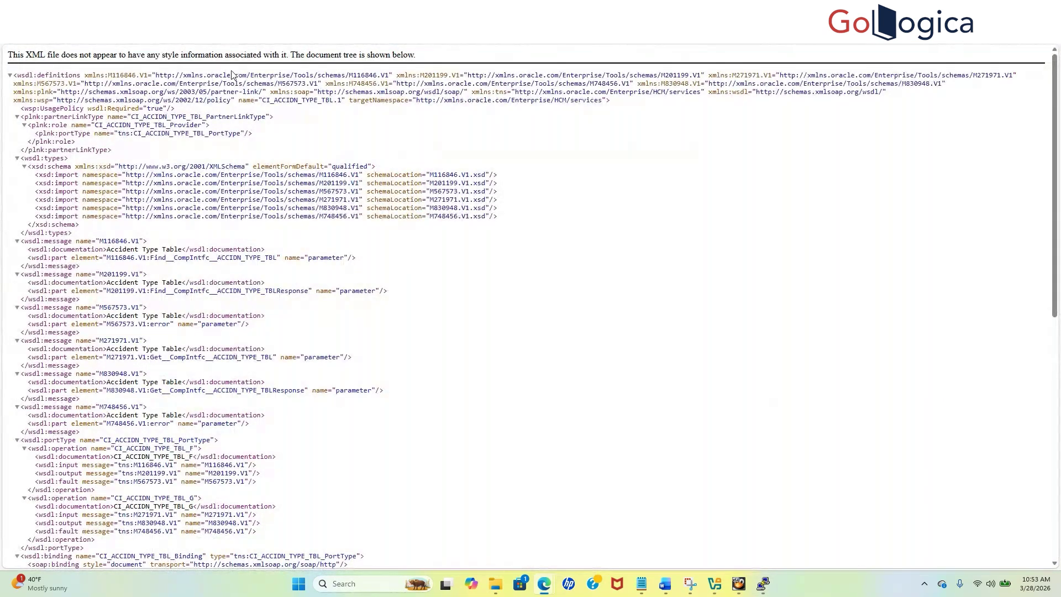
scroll(233, 74, "down", 8)
scroll(232, 75, "down", 1)
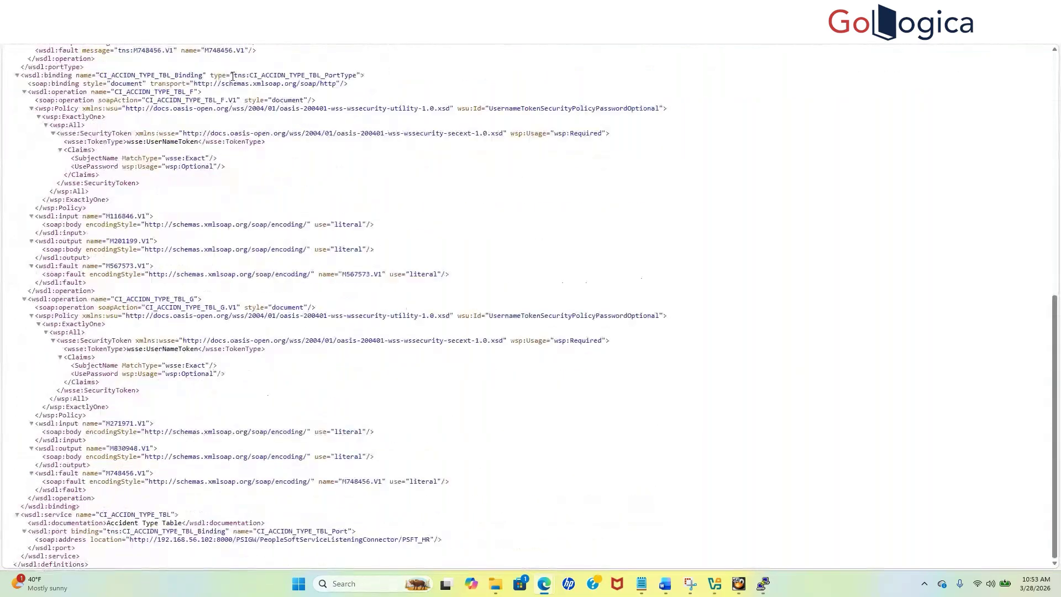
scroll(178, 396, "up", 1)
scroll(178, 395, "up", 9)
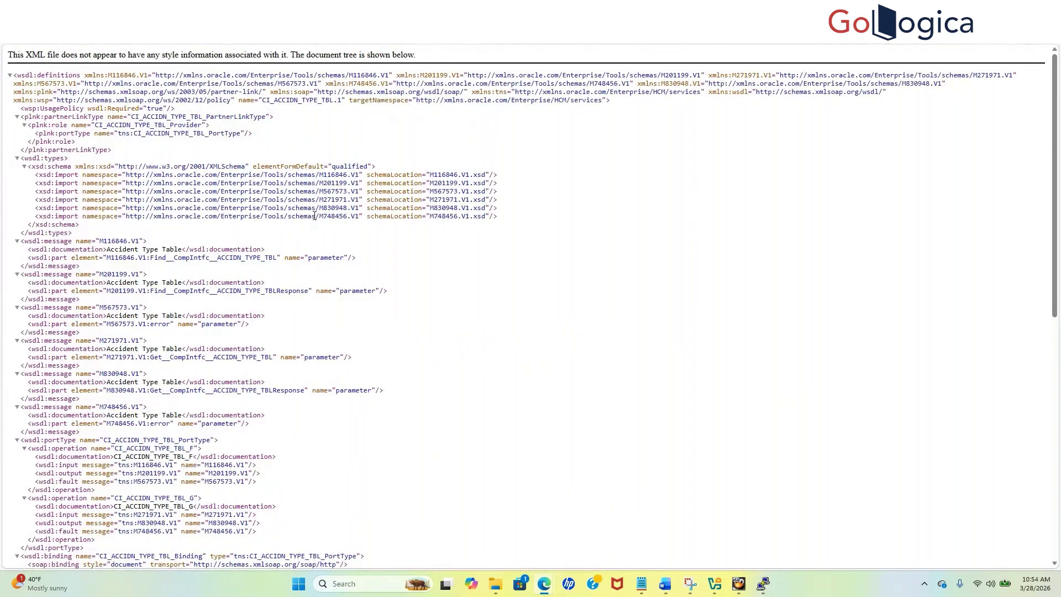
scroll(315, 216, "down", 9)
scroll(322, 209, "up", 11)
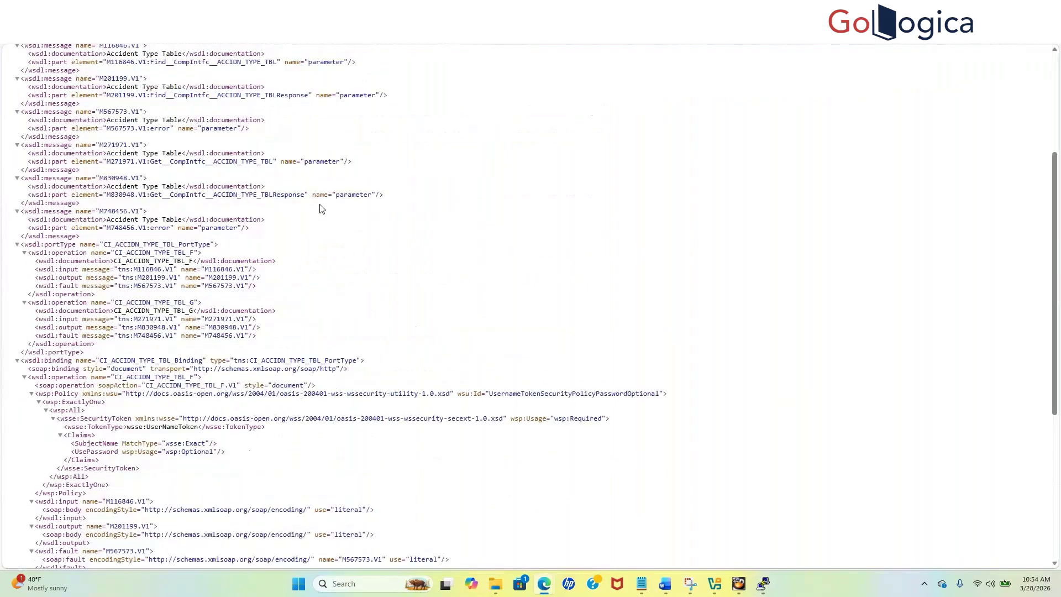
scroll(322, 209, "up", 8)
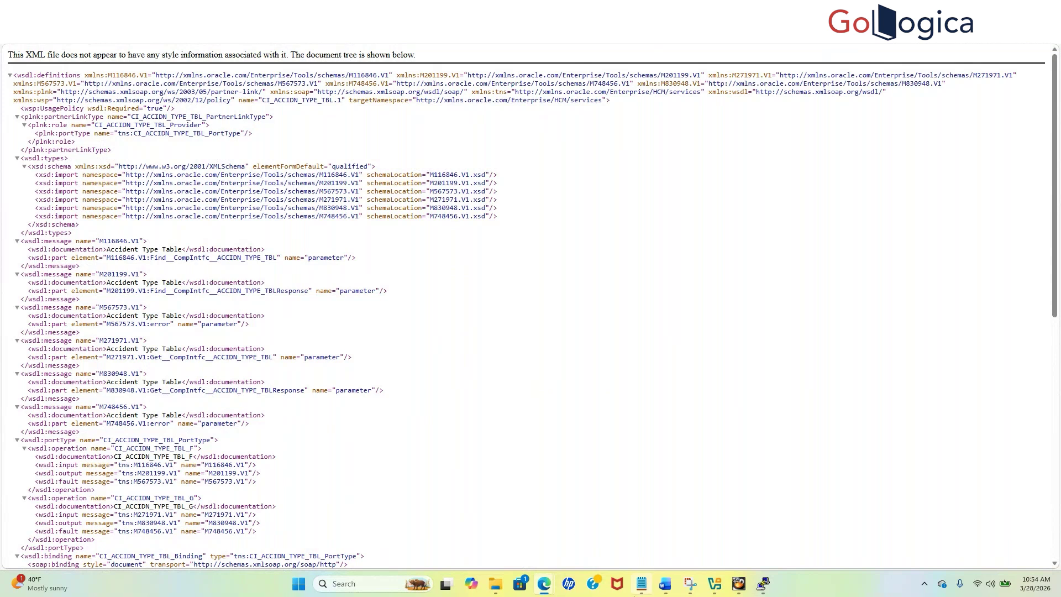
Switch to Notepad to consult the "Supper user for VM.txt" notes, and return to the WSDL document in the browser
left_click(643, 588)
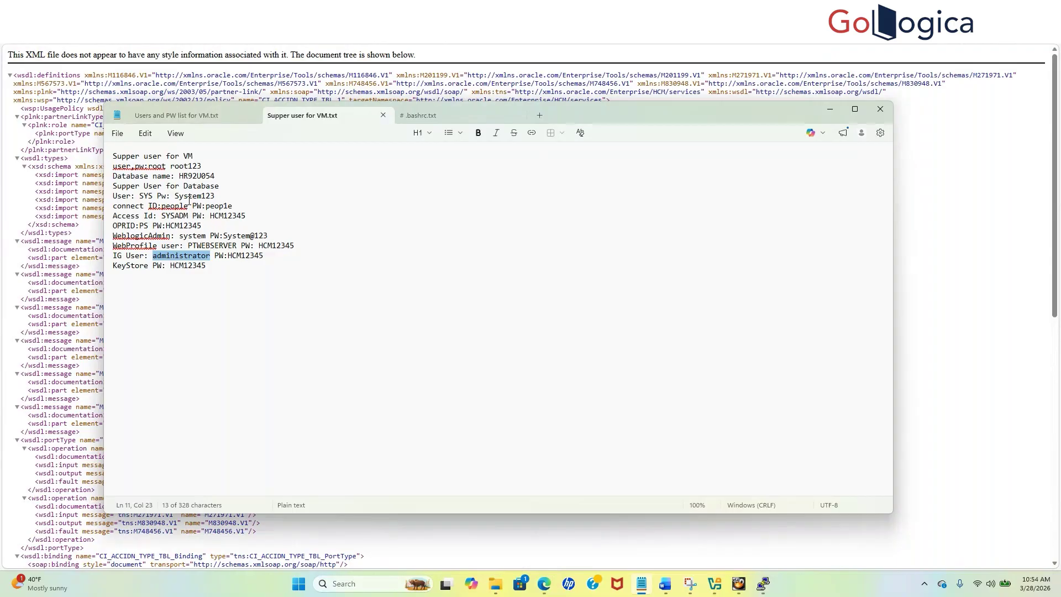
left_click(944, 202)
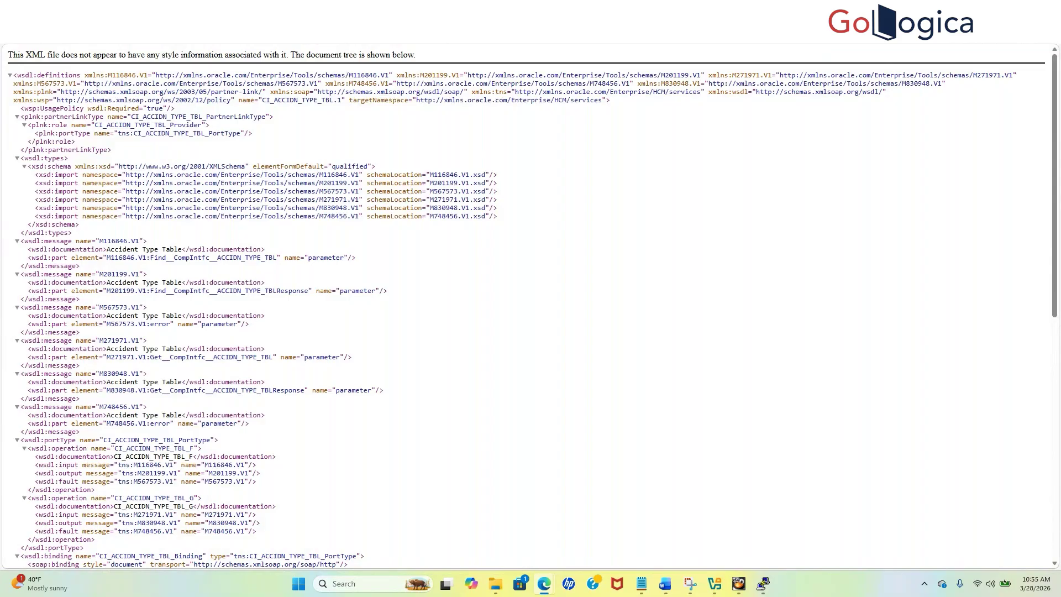
Return to the wizard's confirmation results and review the exported service name and generated WSDL URL in the log
key("ctrl+shift+Tab")
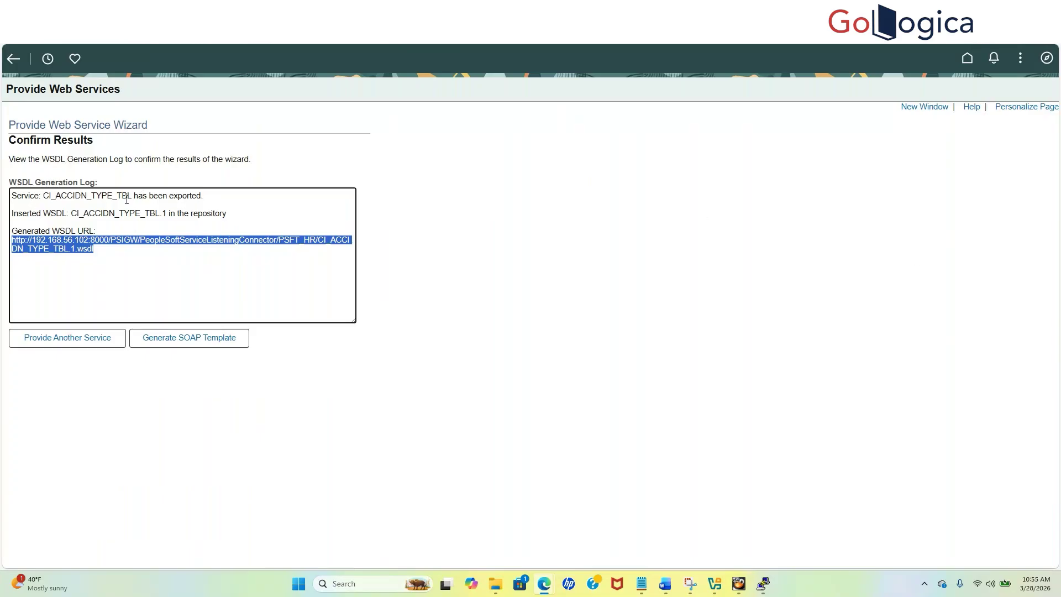
left_click_drag(134, 196, 43, 197)
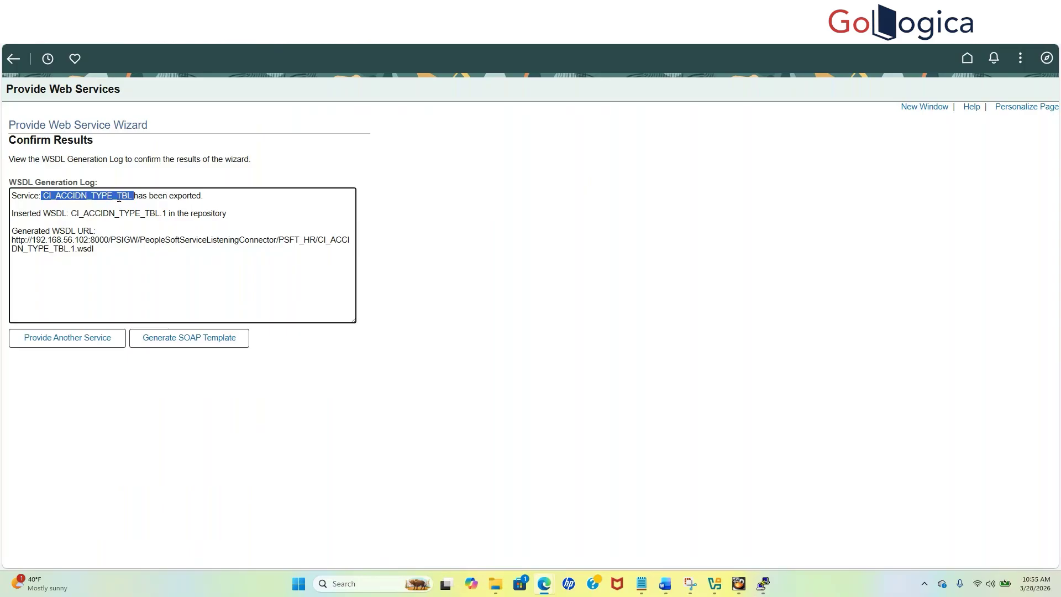
left_click_drag(110, 250, 25, 229)
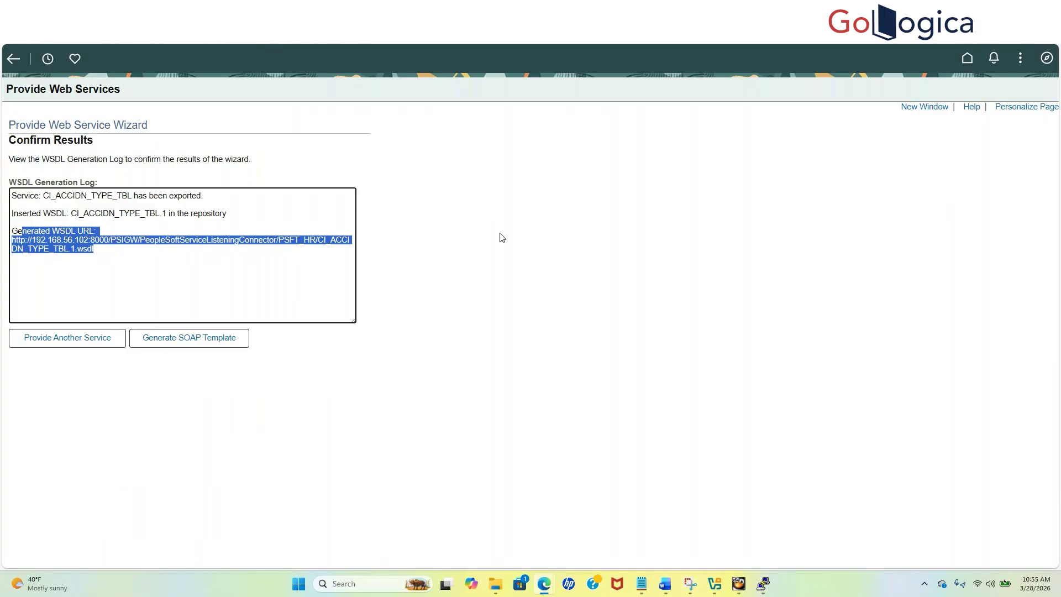
left_click(368, 279)
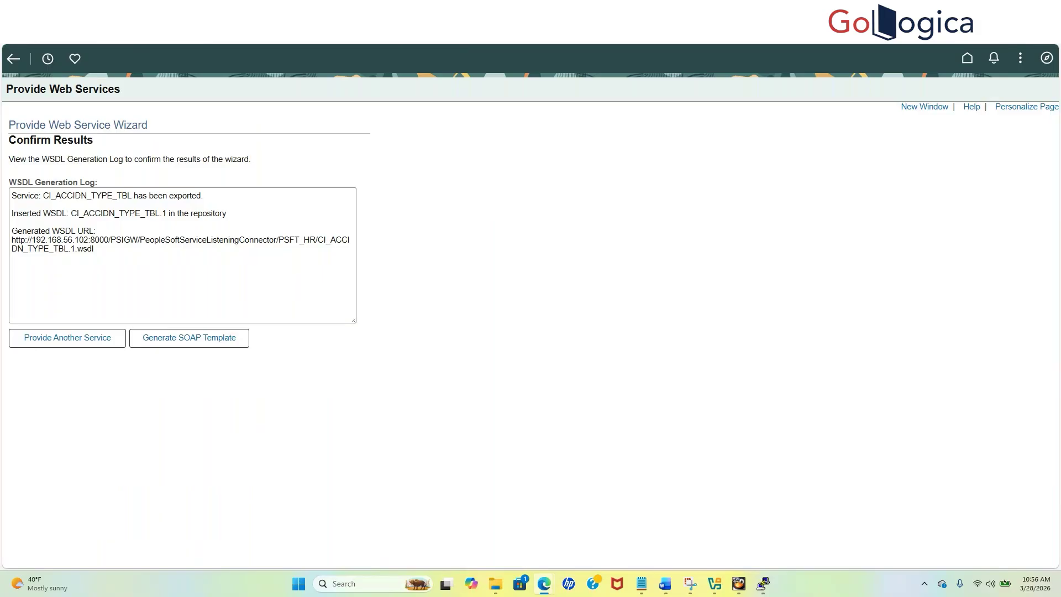
Search the web in a new tab for "wsdl urls for practice" and open the Medium article listing free and working WSDL URLs
key("ctrl+t")
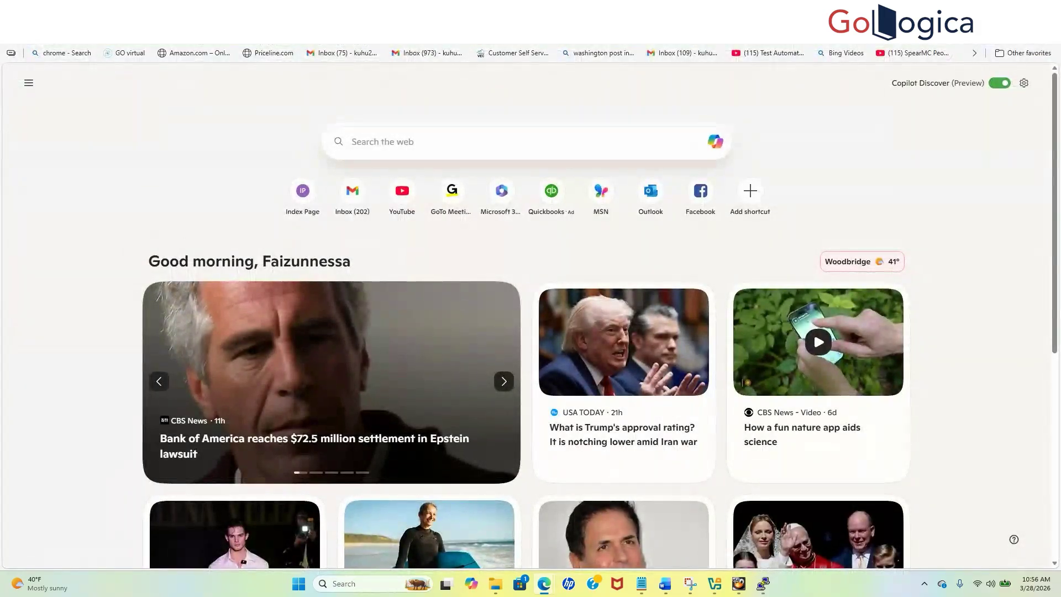
left_click(552, 33)
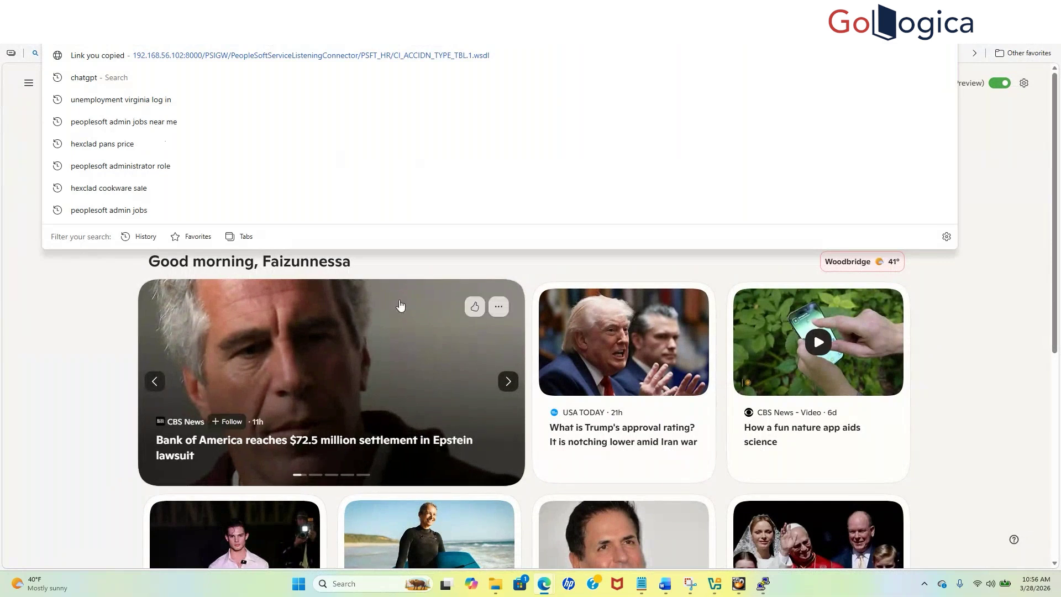
left_click(420, 271)
left_click(378, 146)
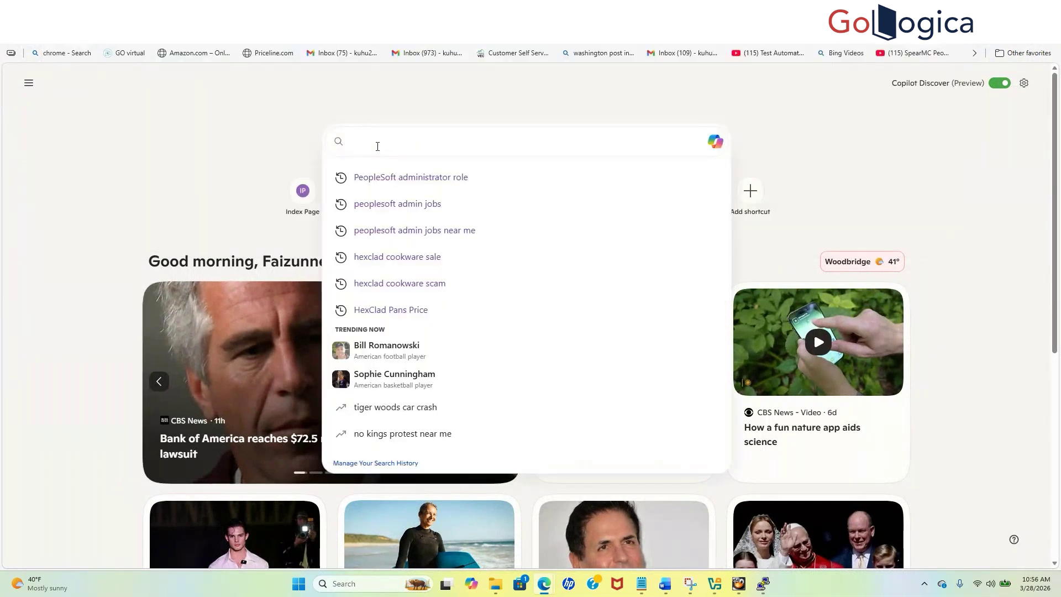
type("WSDL")
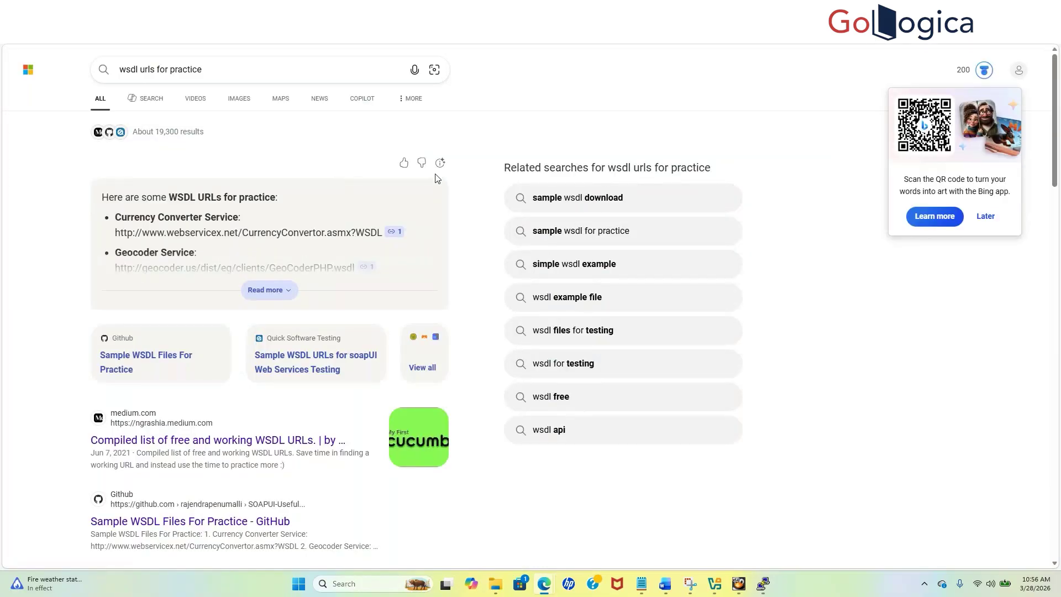
left_click(139, 417)
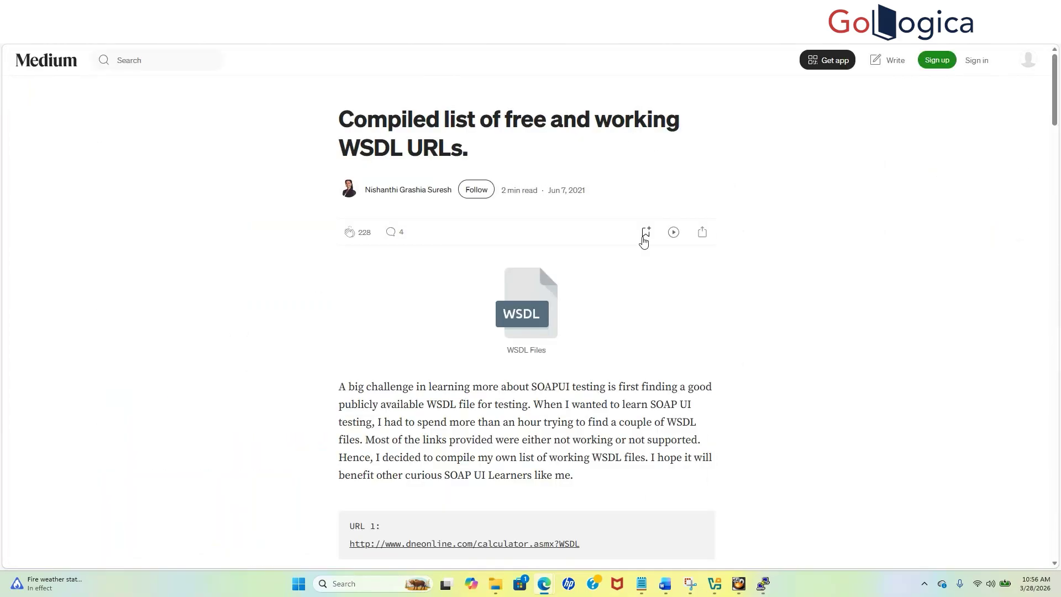
scroll(644, 239, "down", 3)
scroll(644, 244, "down", 2)
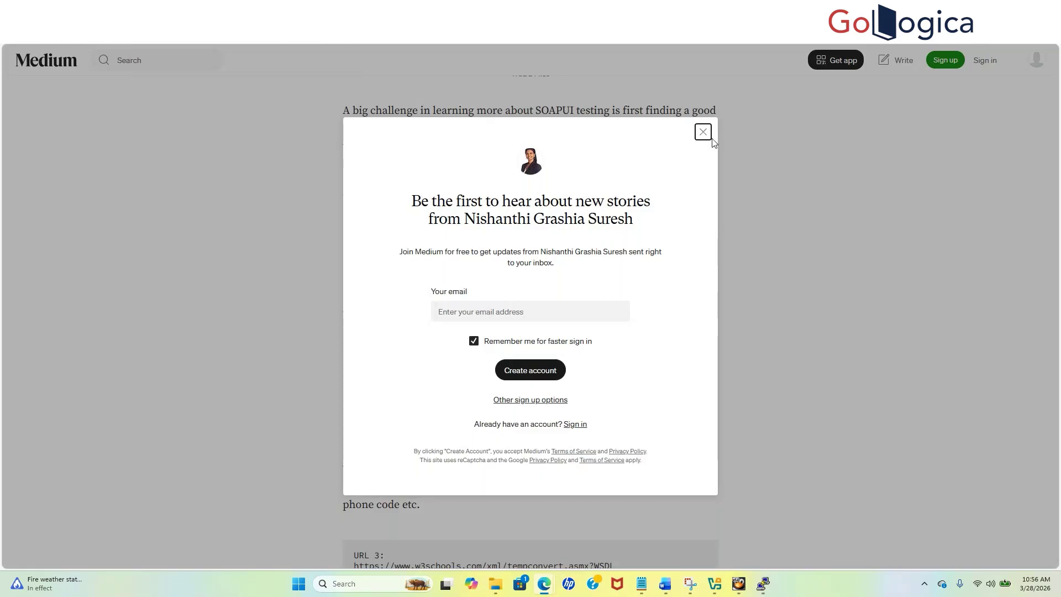
left_click(704, 132)
scroll(623, 296, "down", 2)
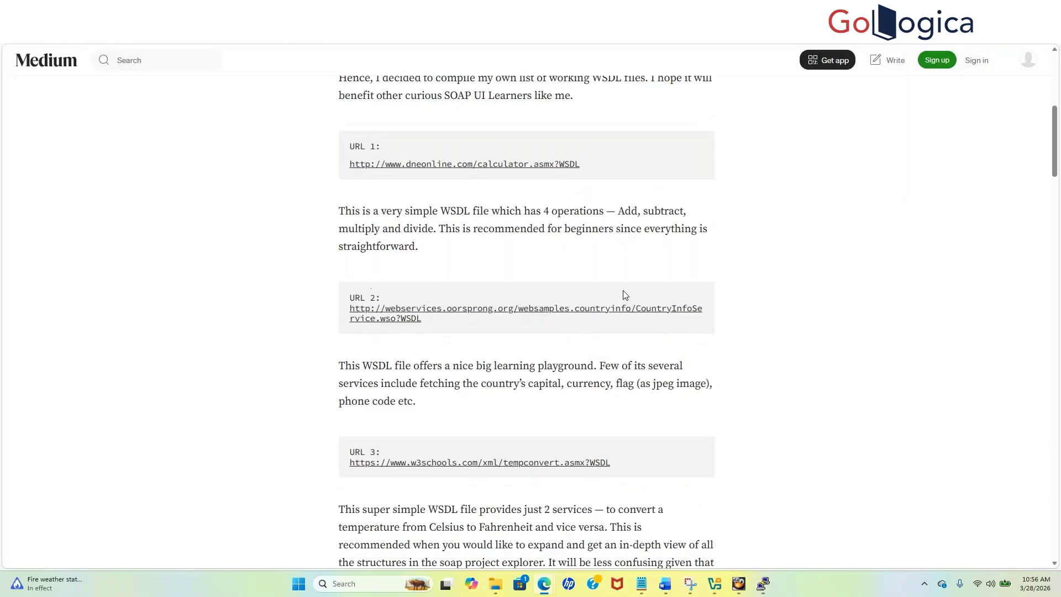
scroll(320, 259, "up", 1)
scroll(488, 217, "up", 1)
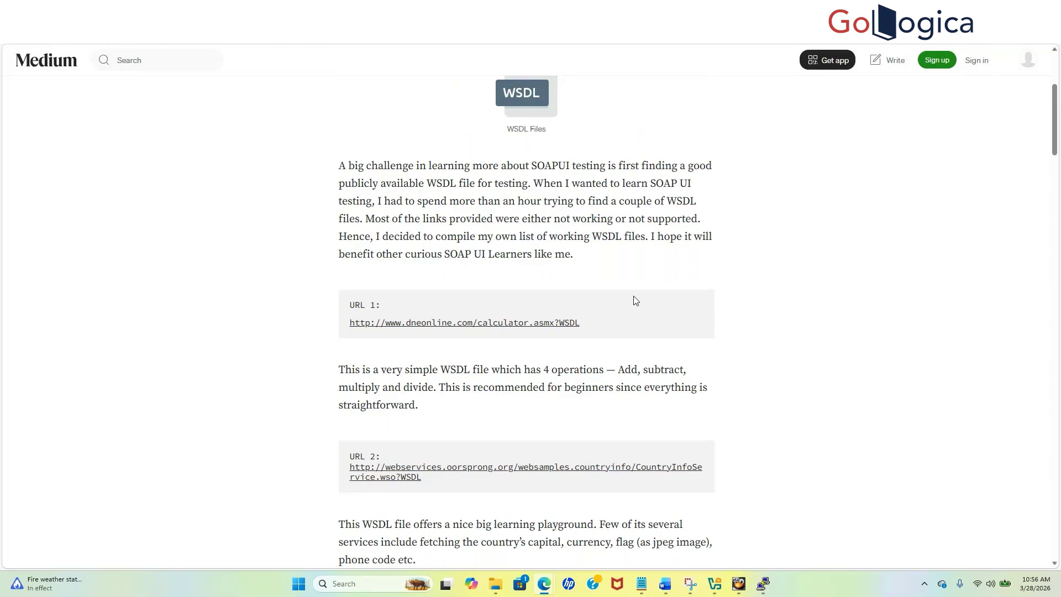
left_click_drag(583, 321, 347, 333)
key("ctrl+c")
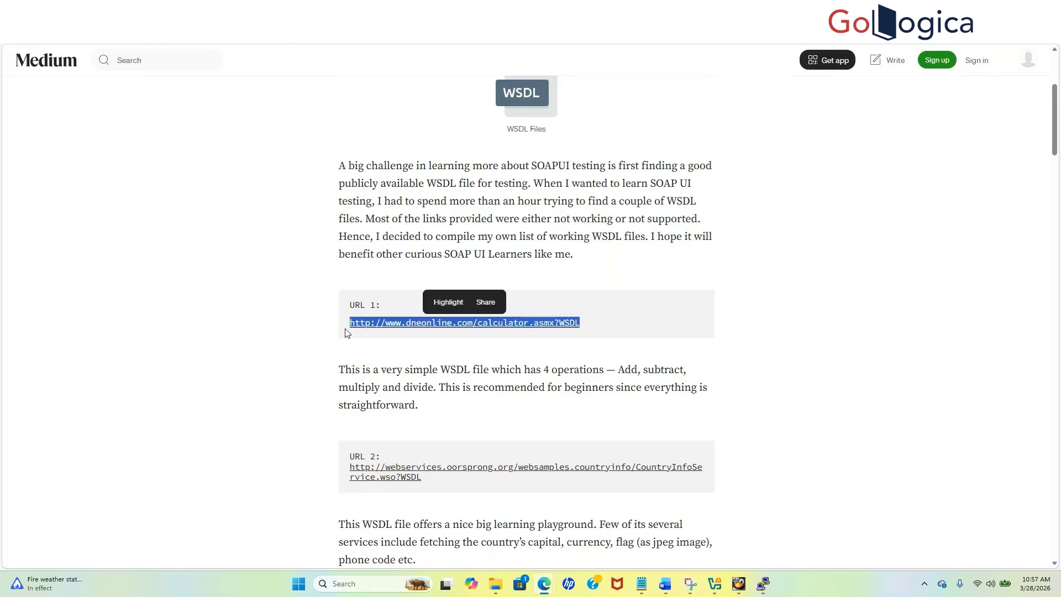
left_click(346, 333)
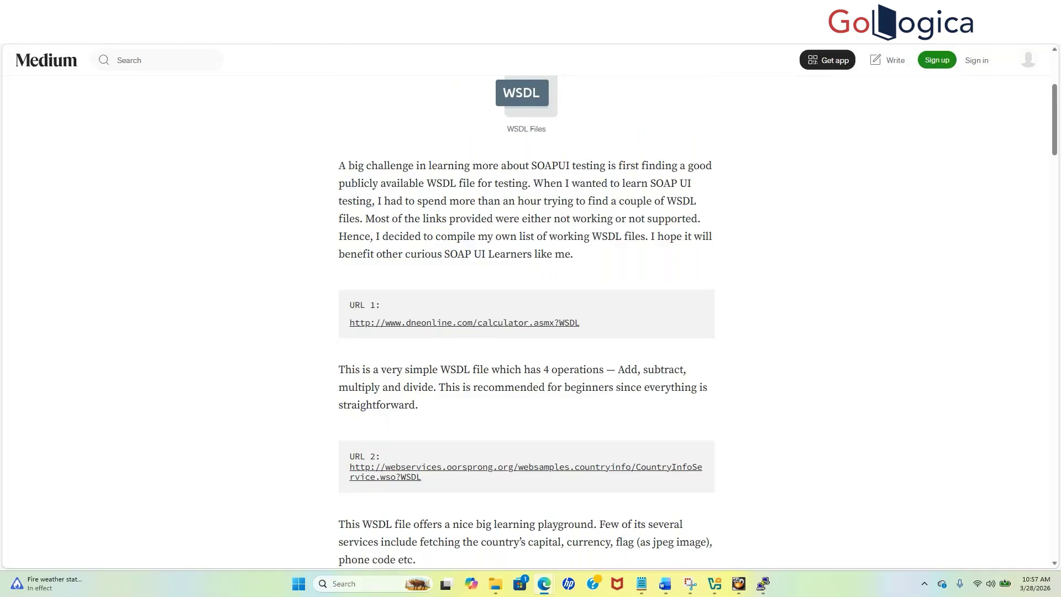
Load the copied calculator WSDL address in a new browser tab and examine its elements, messages, operations and bindings
key("ctrl+t")
key("ctrl+v")
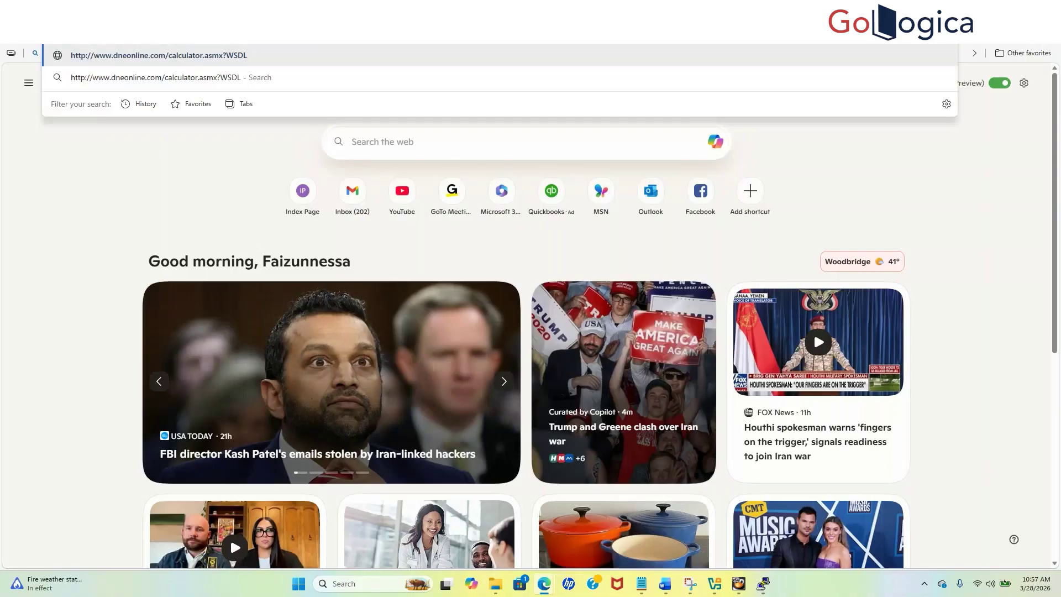
key("Return")
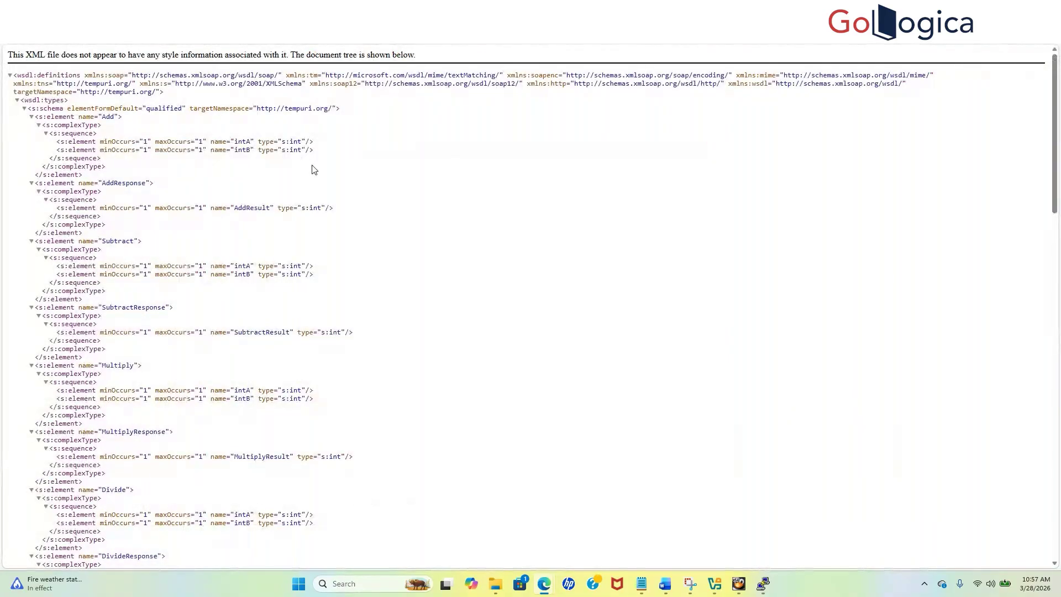
scroll(314, 172, "down", 4)
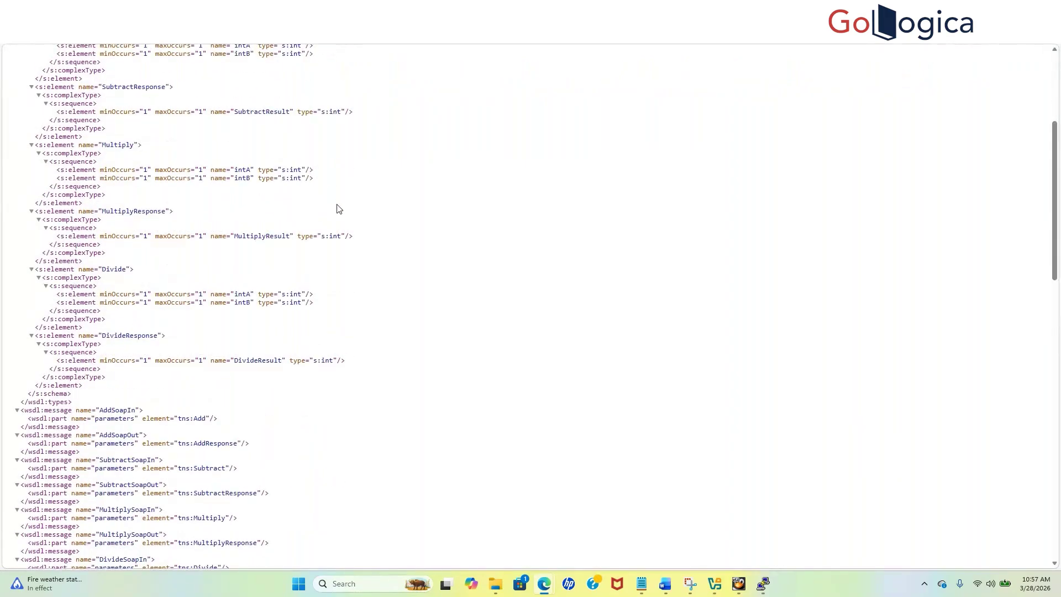
scroll(338, 209, "up", 4)
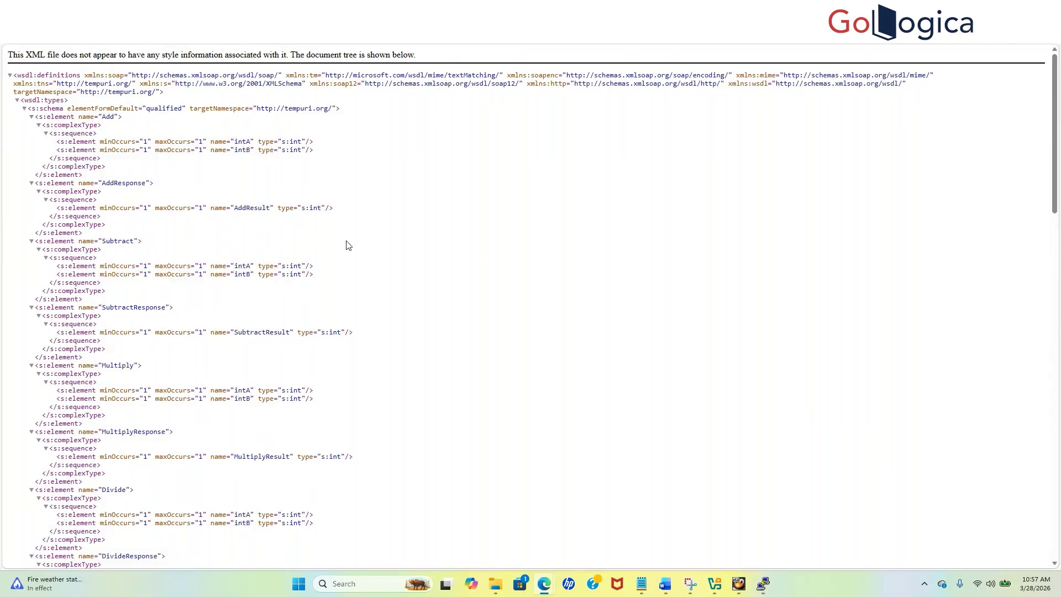
scroll(348, 245, "down", 1)
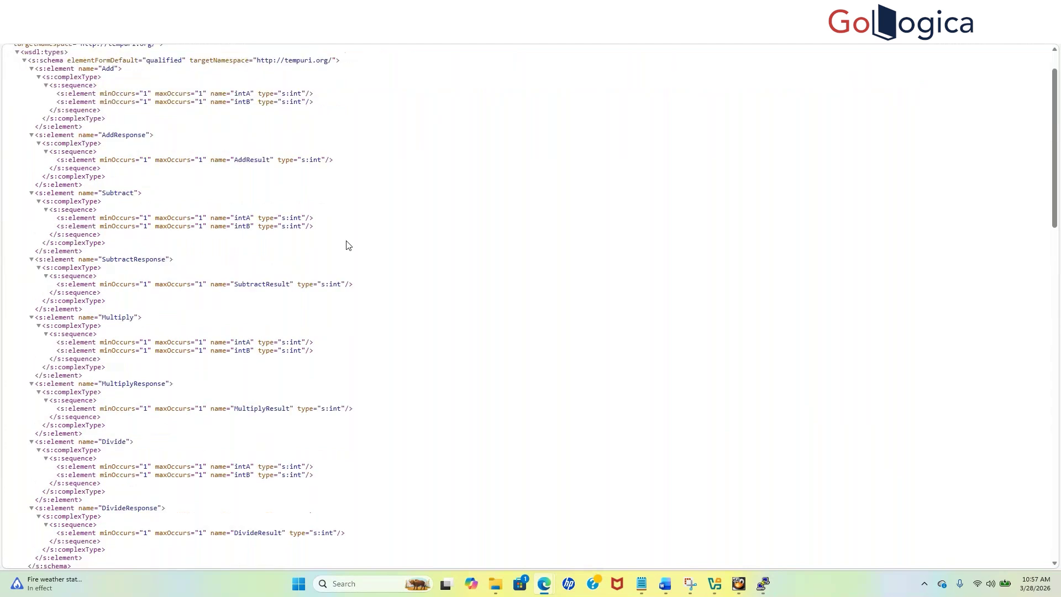
scroll(349, 244, "down", 4)
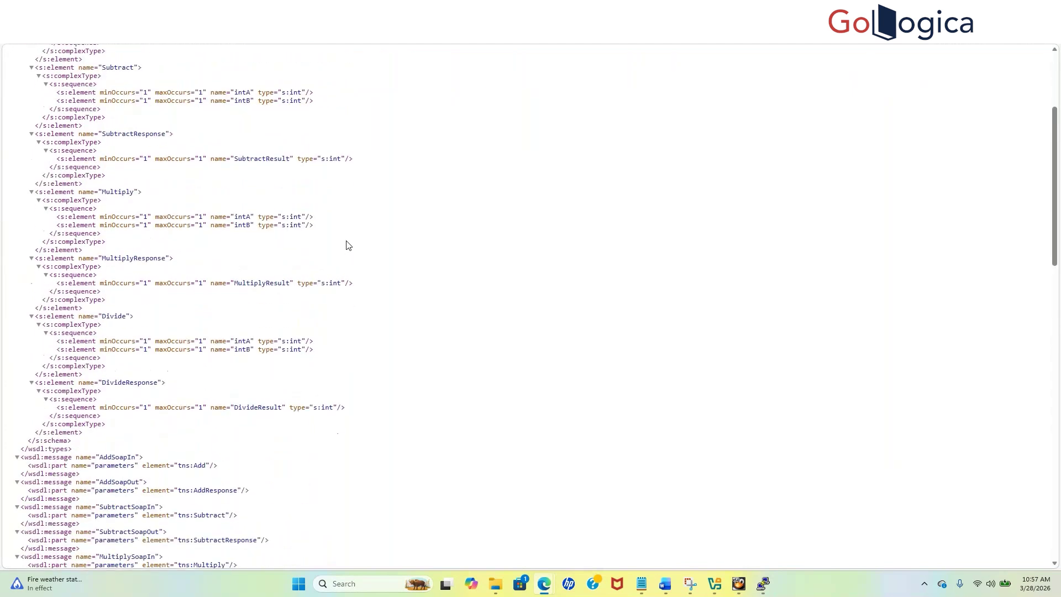
scroll(348, 245, "down", 7)
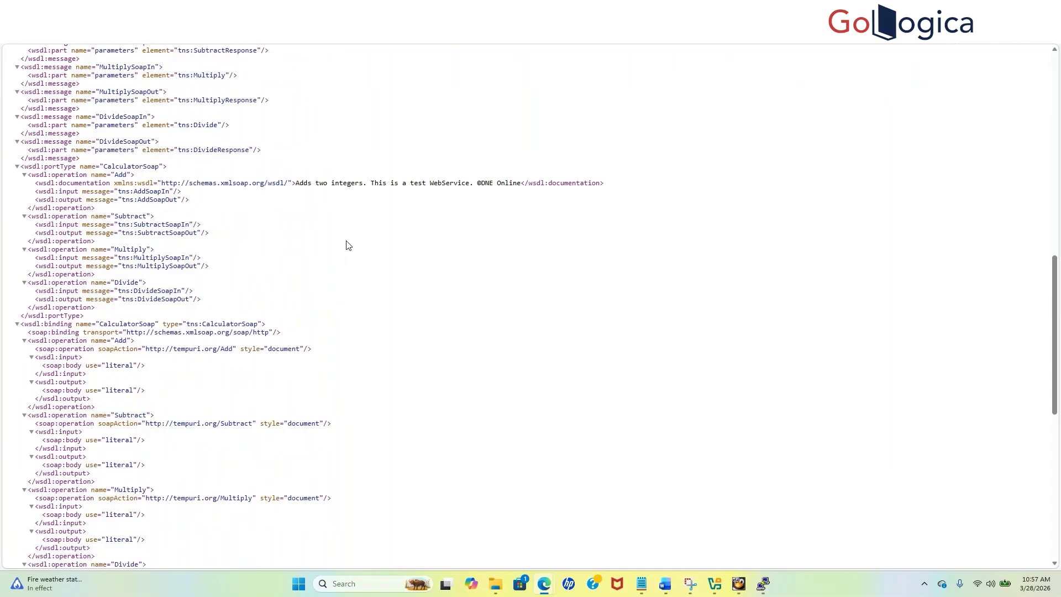
scroll(348, 245, "up", 12)
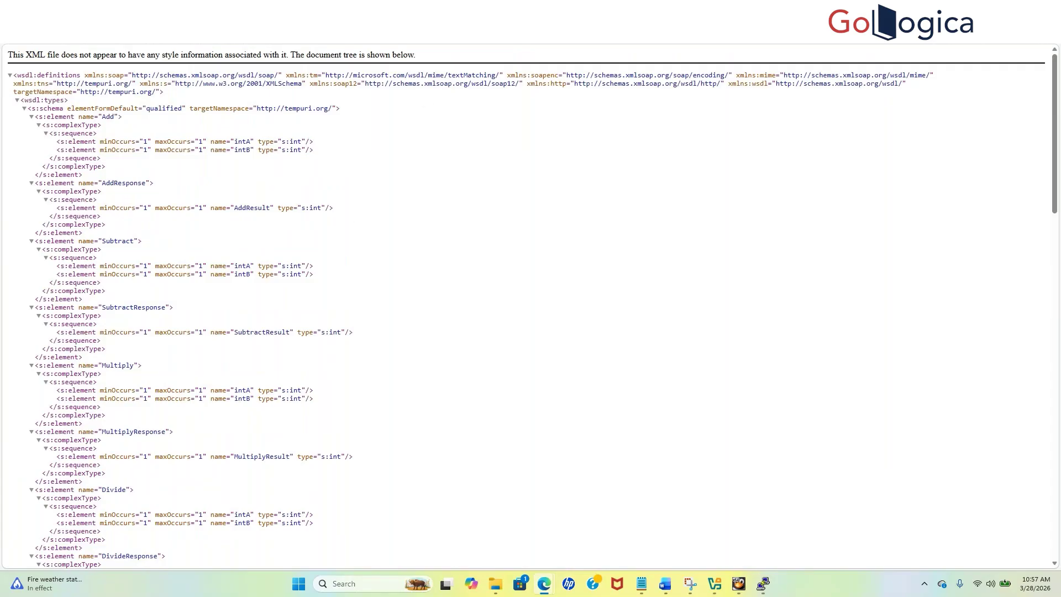
Return to the Provide Web Services browser tab and go to Consume Web Services under Integration Broker's Web Services
key("ctrl+Tab")
key("ctrl+Tab")
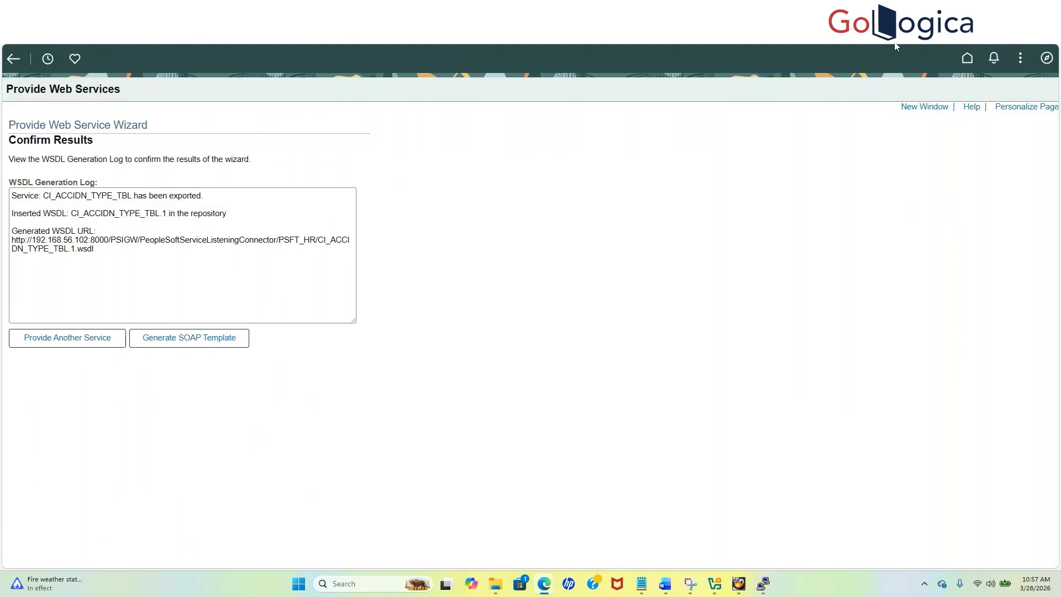
key("ctrl+Tab")
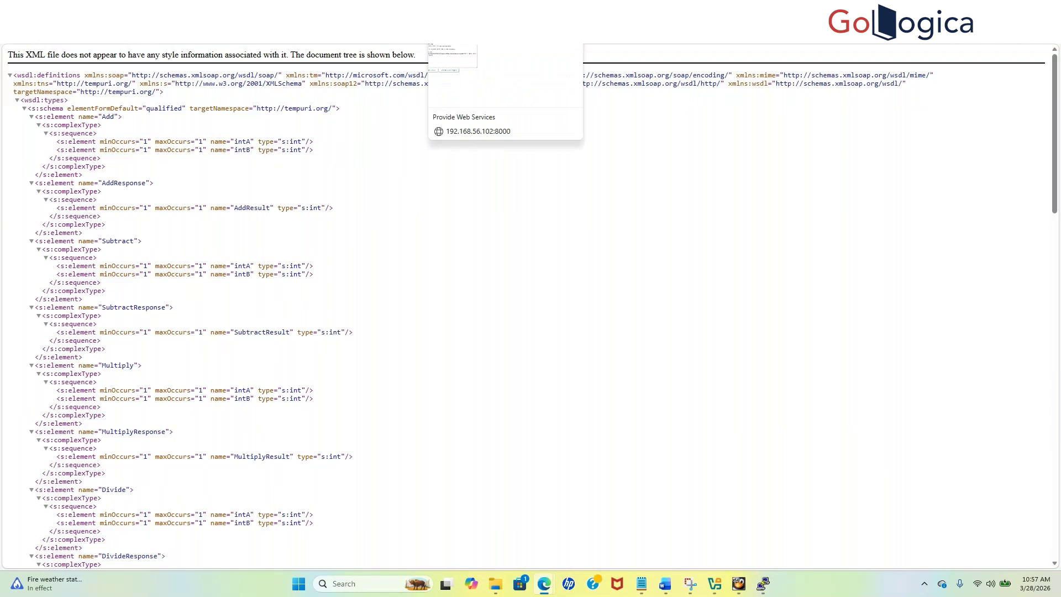
left_click(504, 25)
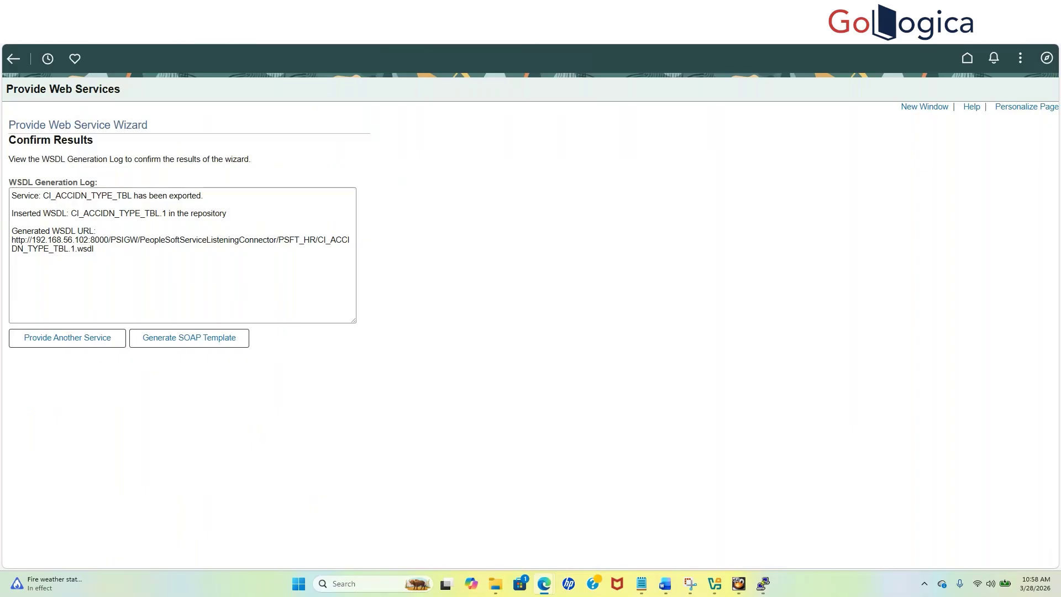
left_click(1047, 58)
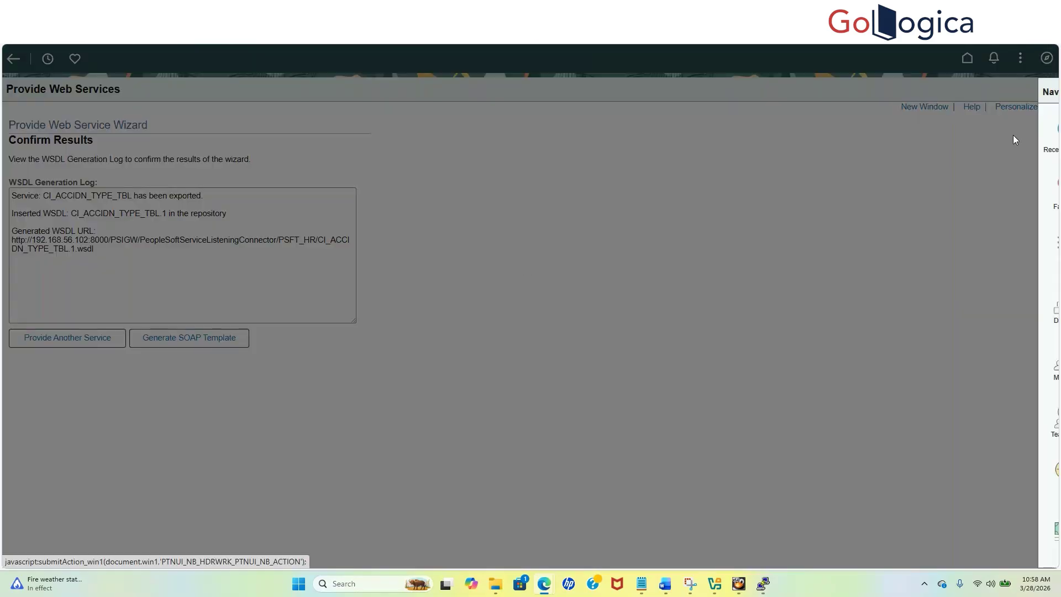
left_click(1031, 259)
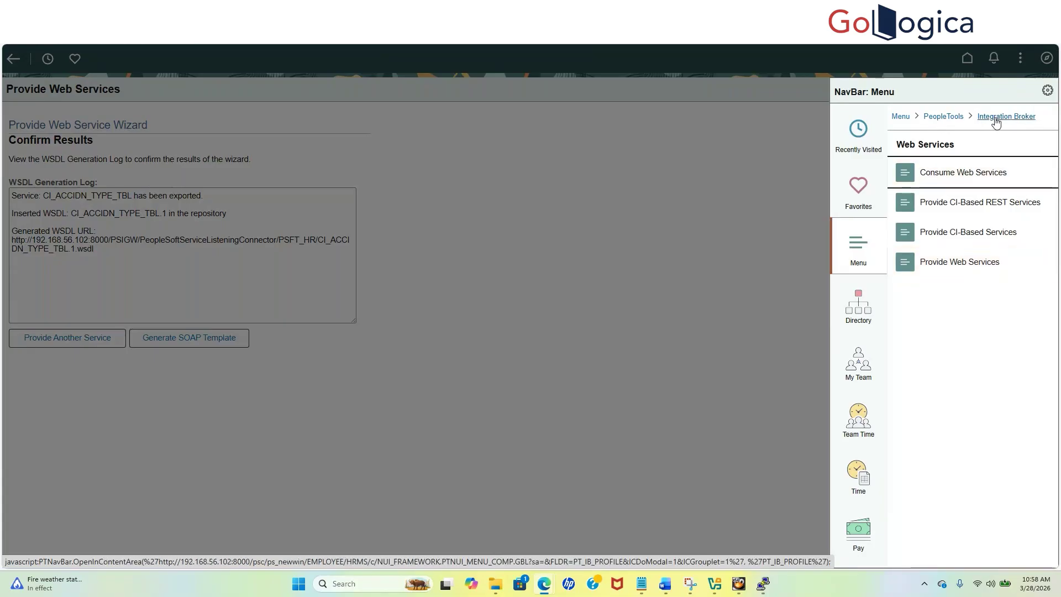
left_click(966, 175)
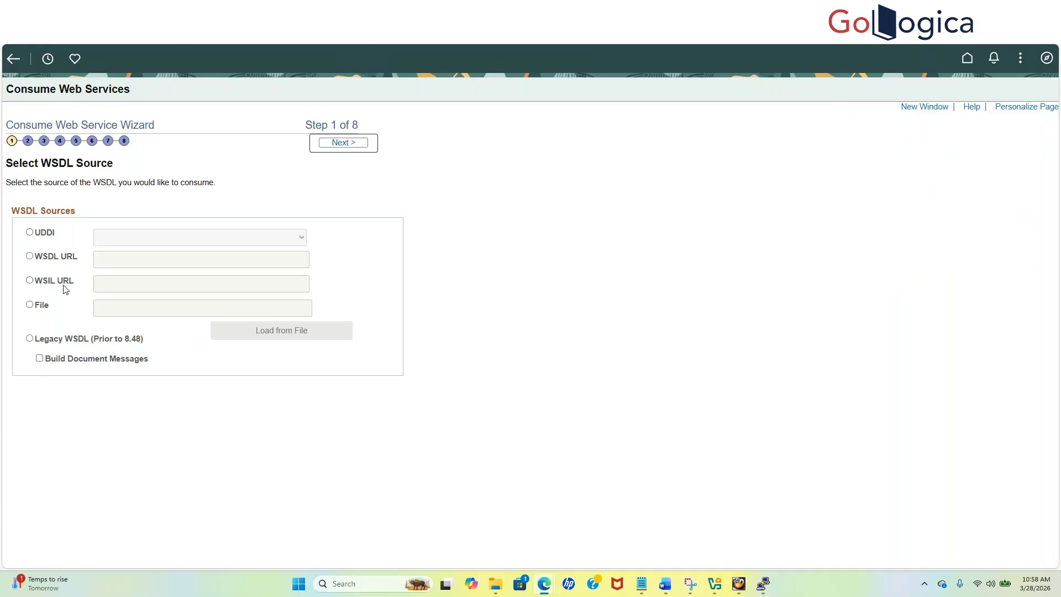
left_click_drag(47, 258, 64, 265)
left_click(29, 256)
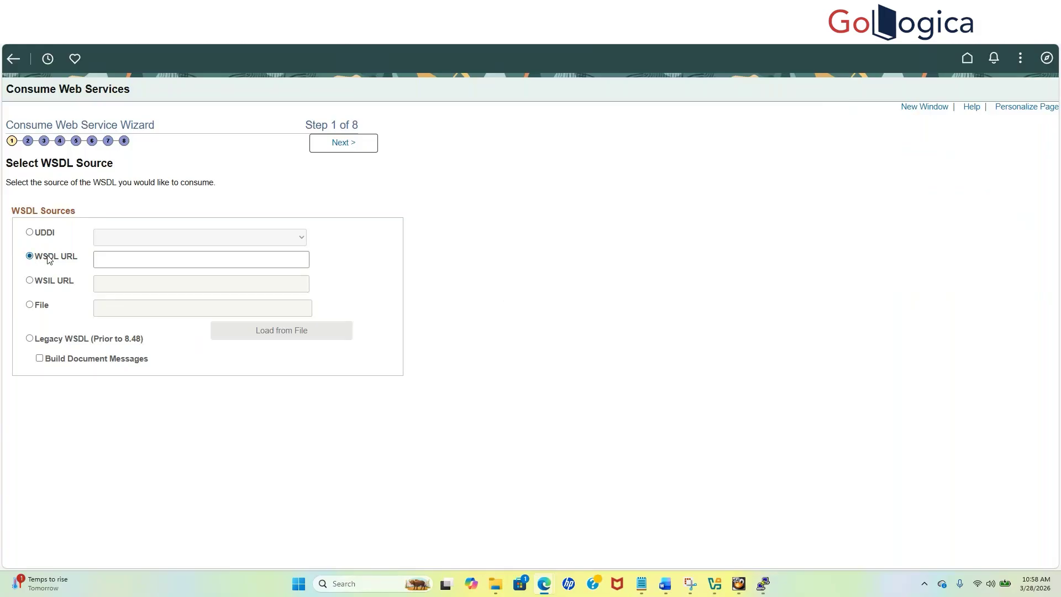
left_click(134, 262)
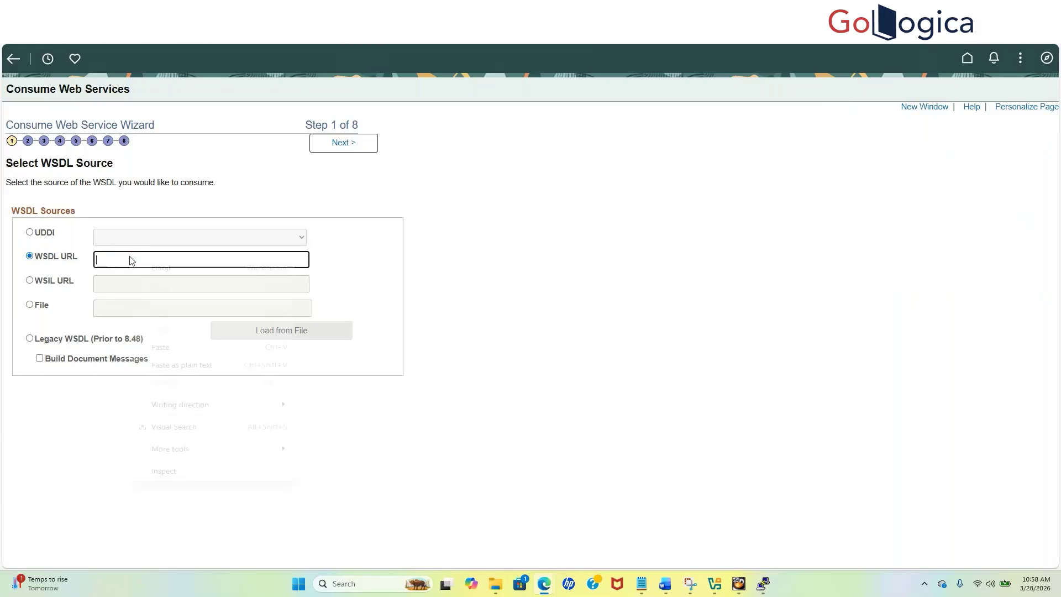
right_click(130, 258)
left_click(166, 352)
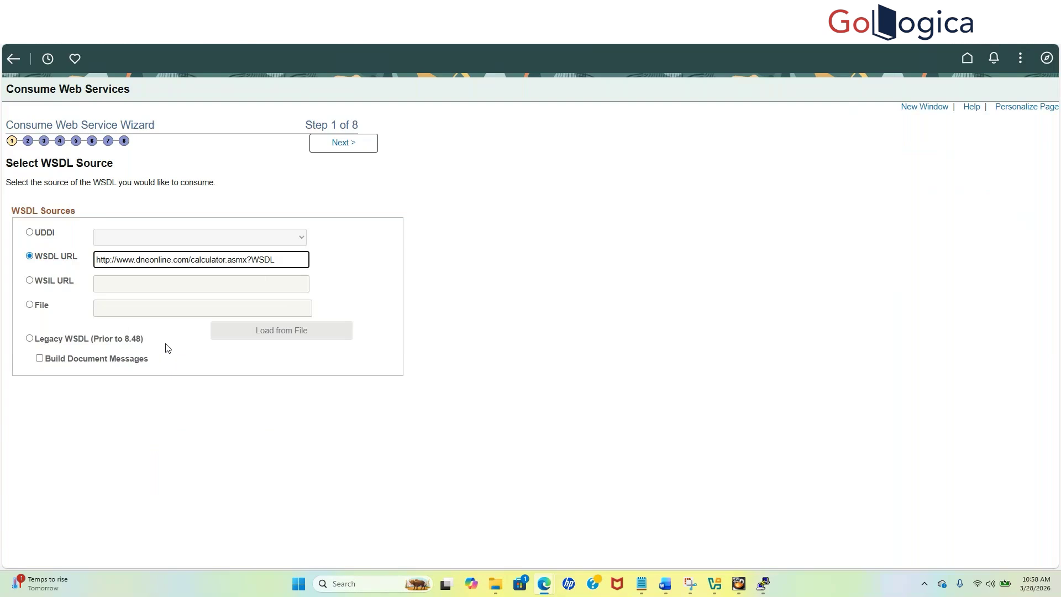
left_click(351, 143)
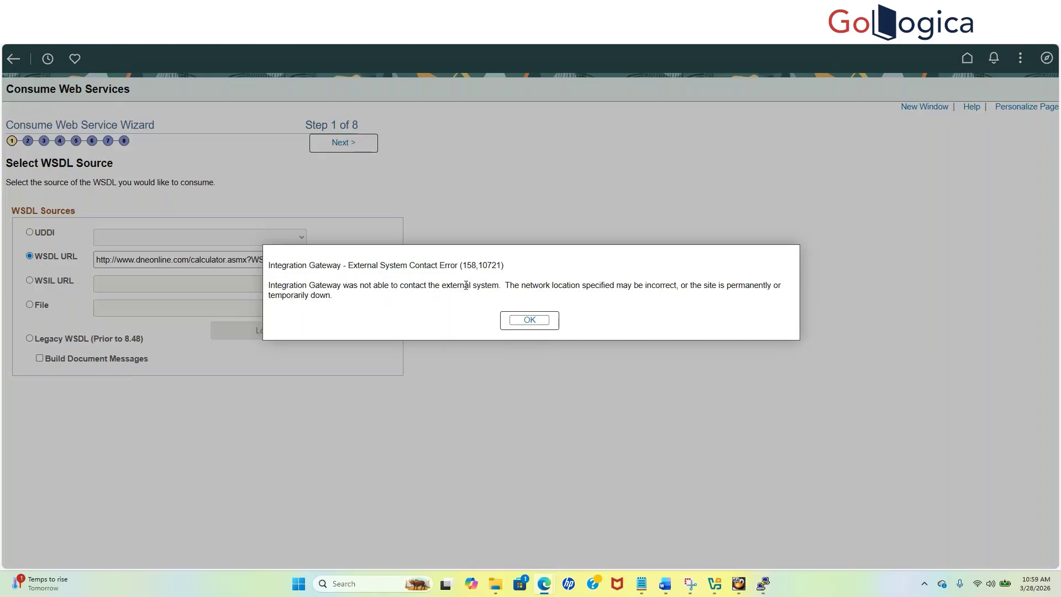
left_click(523, 321)
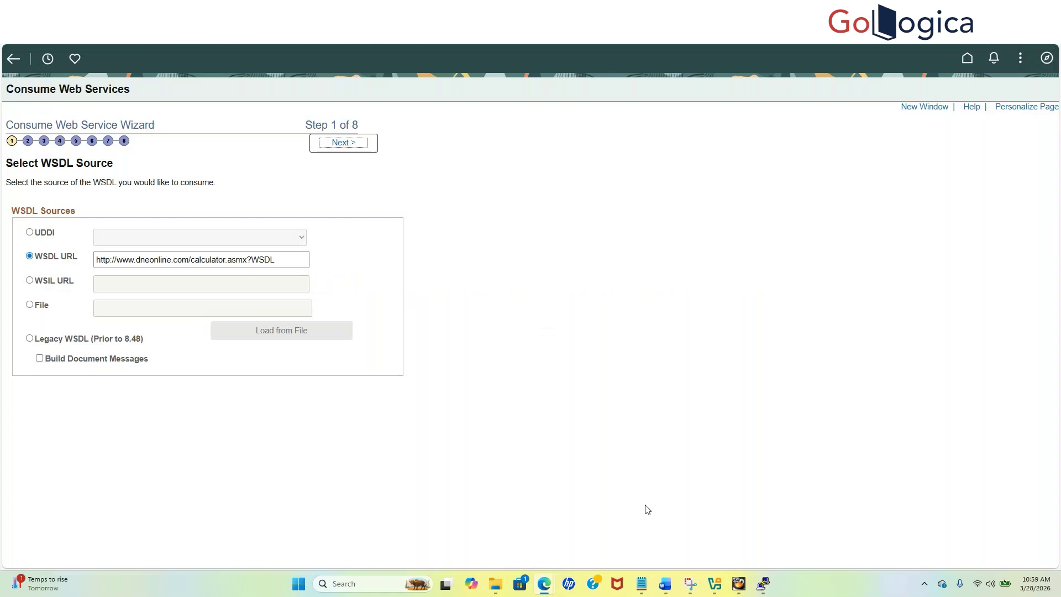
Switch to Oracle VirtualBox Manager, inspect the Adapter 1 network settings of VBOX_8.62.06_SHELL, and close the settings without changes
left_click(719, 590)
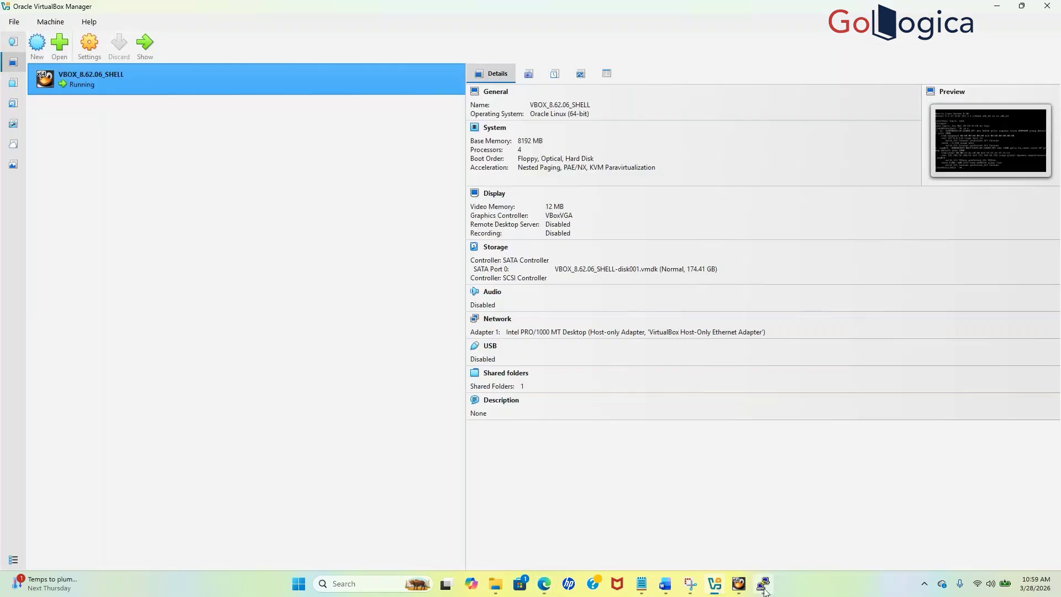
mouse_move(763, 588)
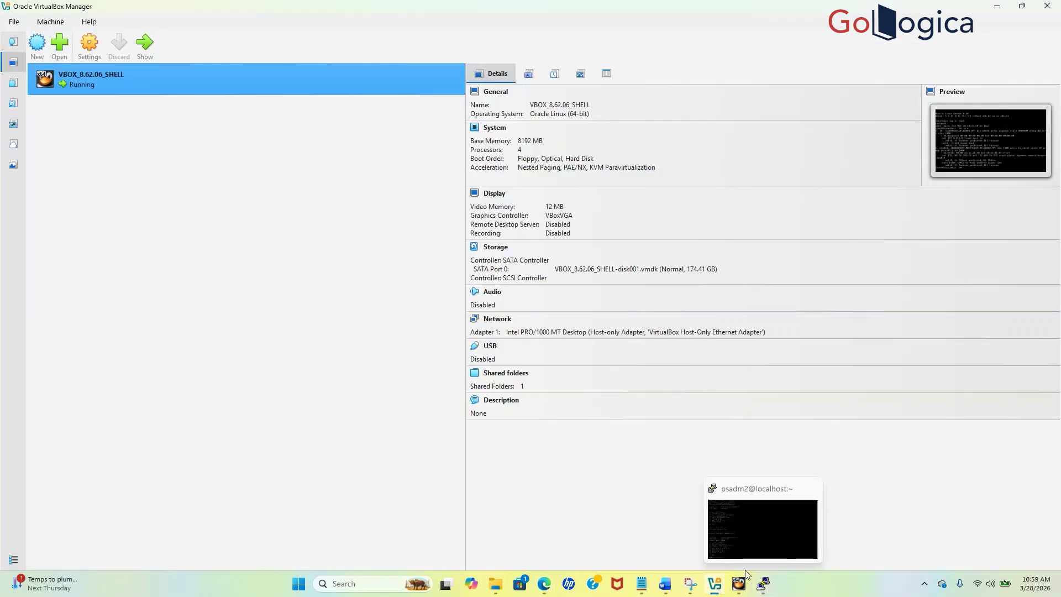
right_click(350, 76)
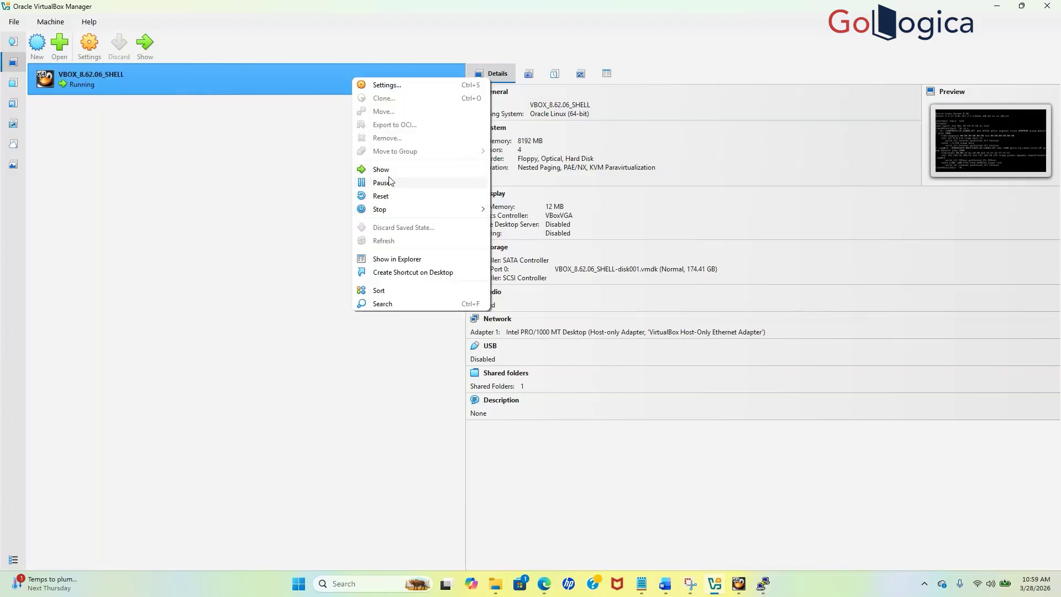
left_click(396, 88)
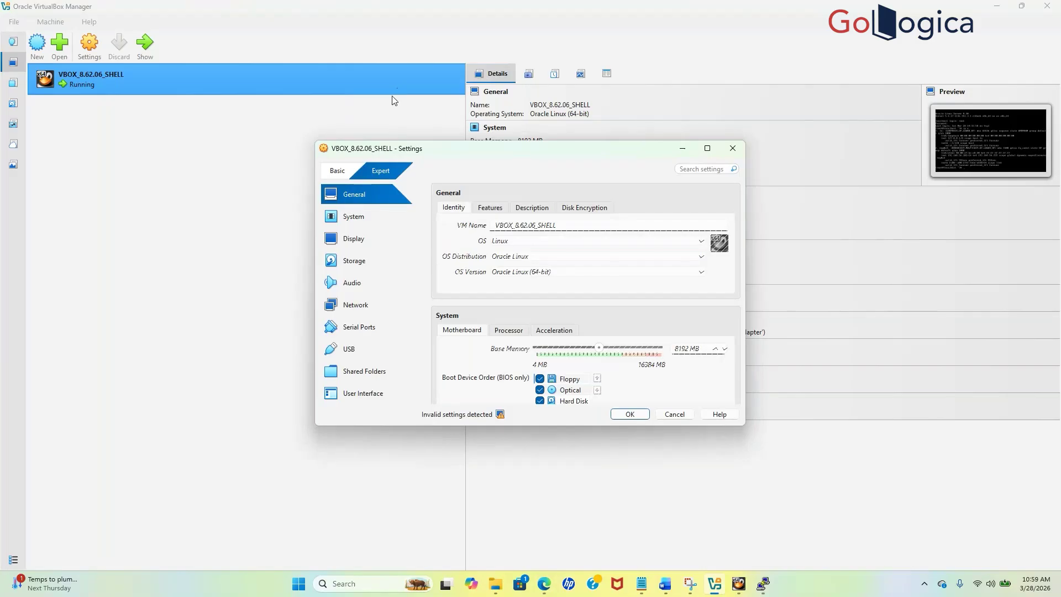
left_click(350, 306)
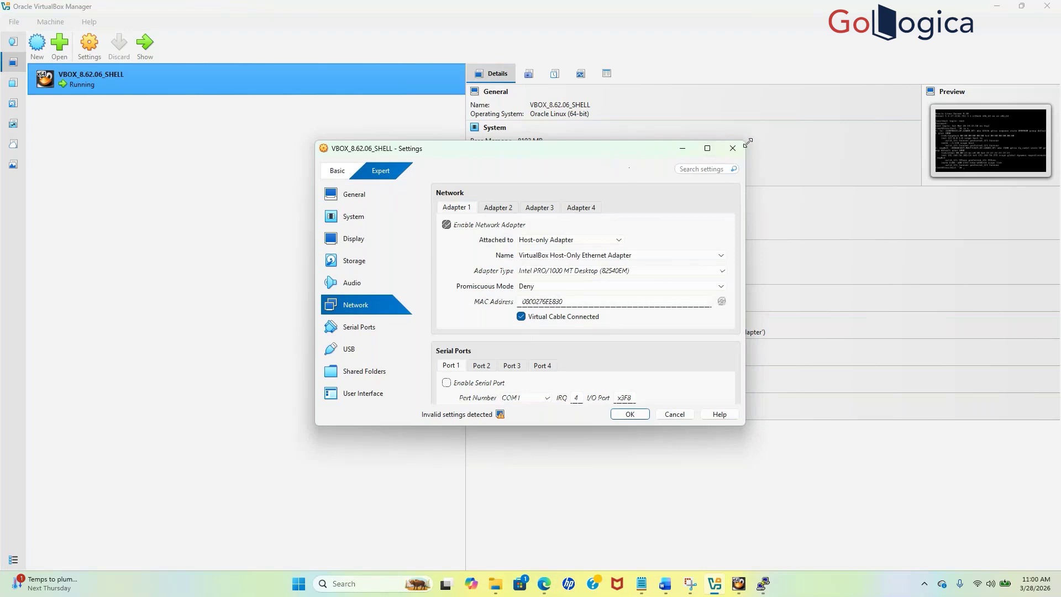
left_click(675, 415)
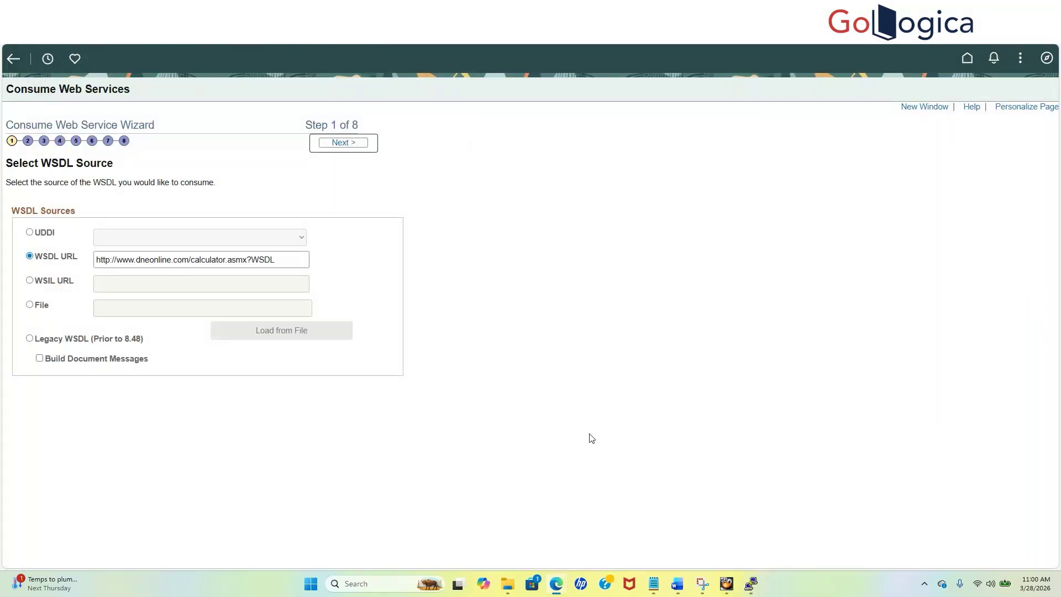
Switch to the psadm2@localhost PuTTY terminal and close the session
mouse_move(749, 583)
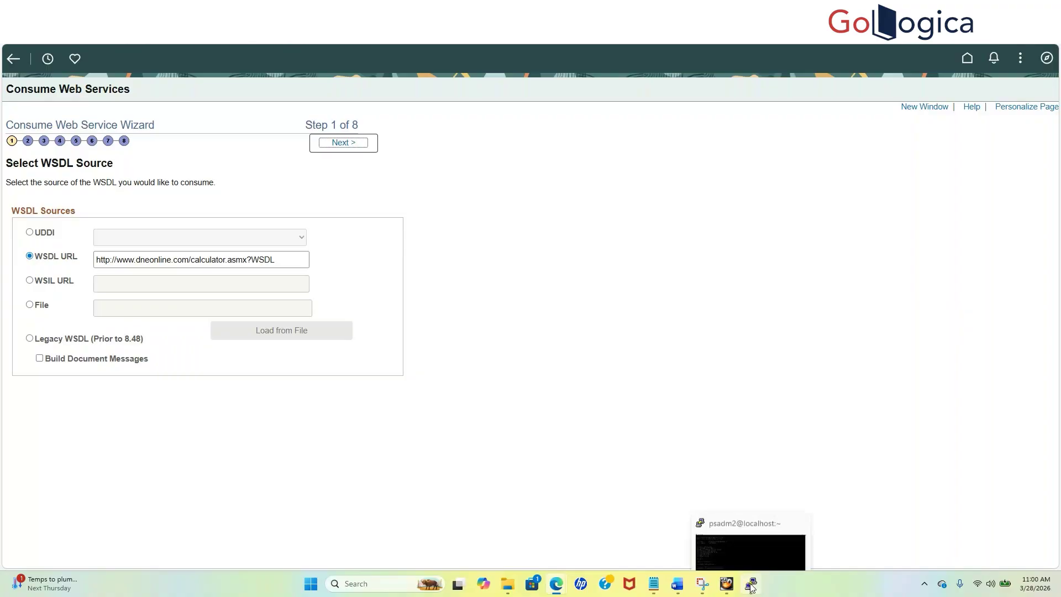
left_click(734, 550)
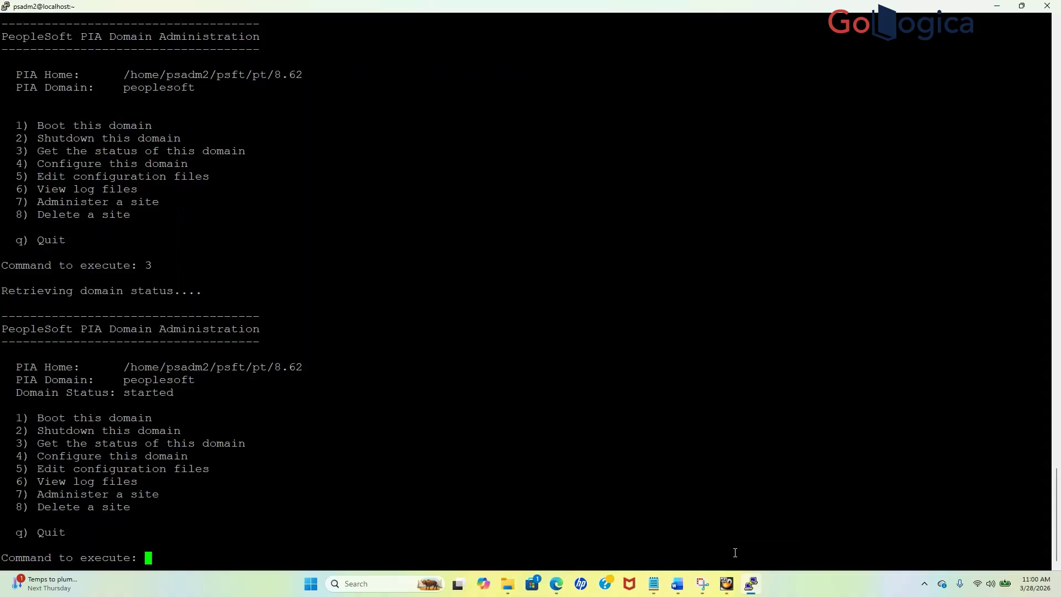
left_click(1047, 7)
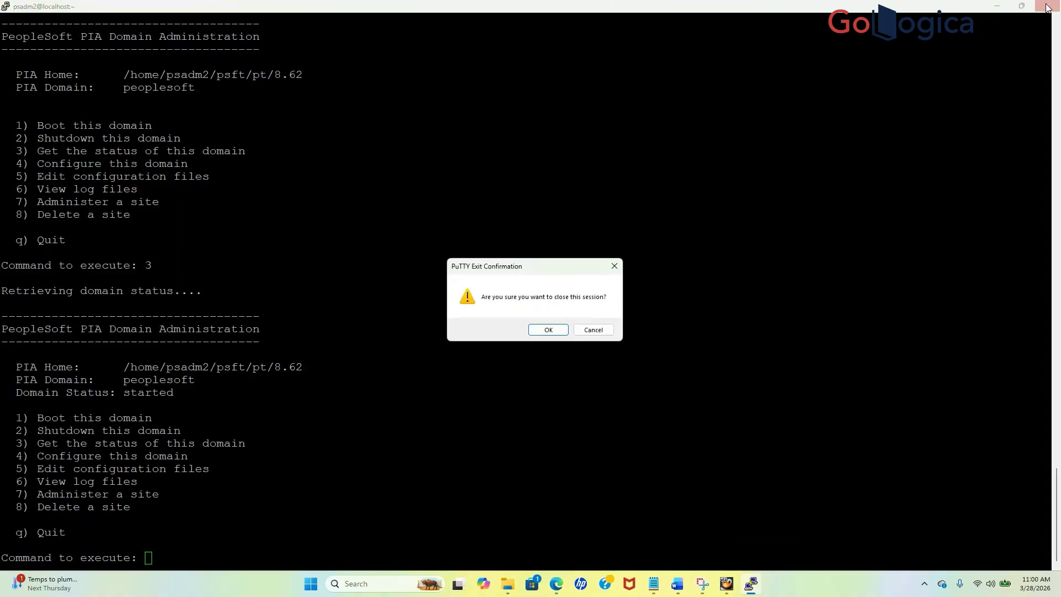
left_click(546, 328)
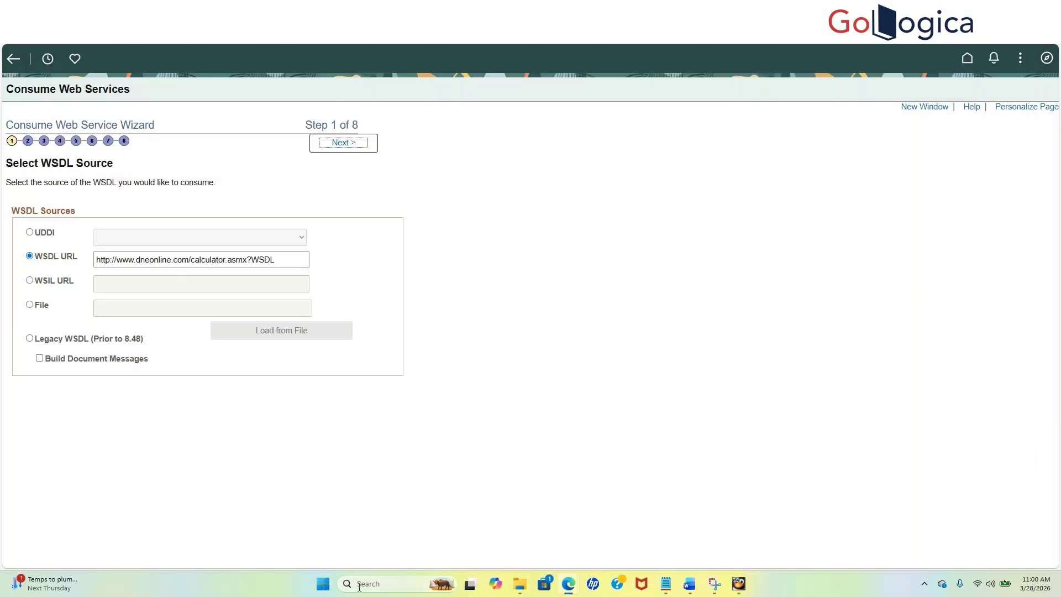
left_click(379, 584)
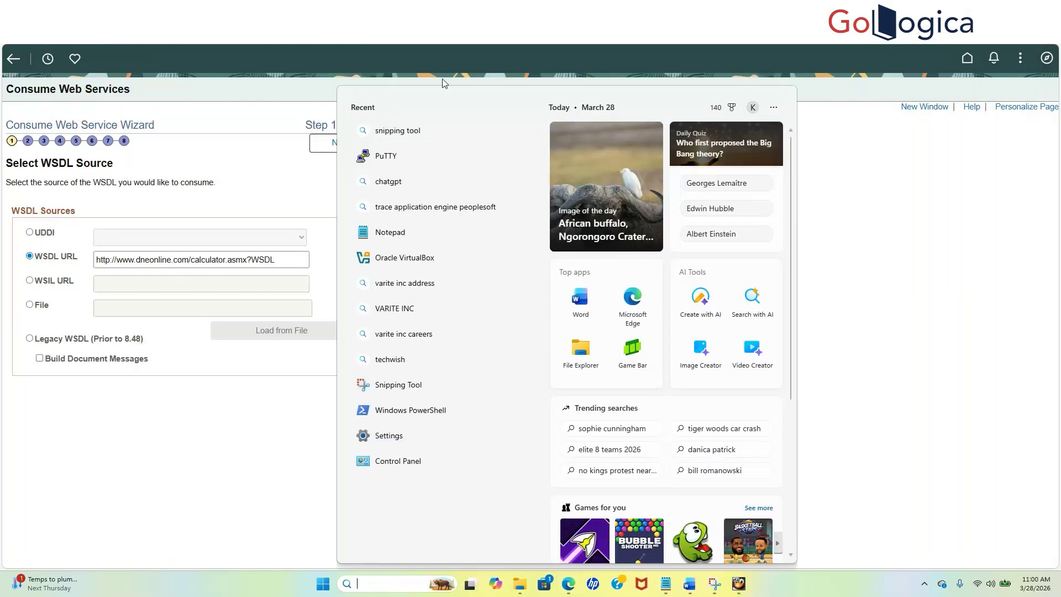
left_click(231, 432)
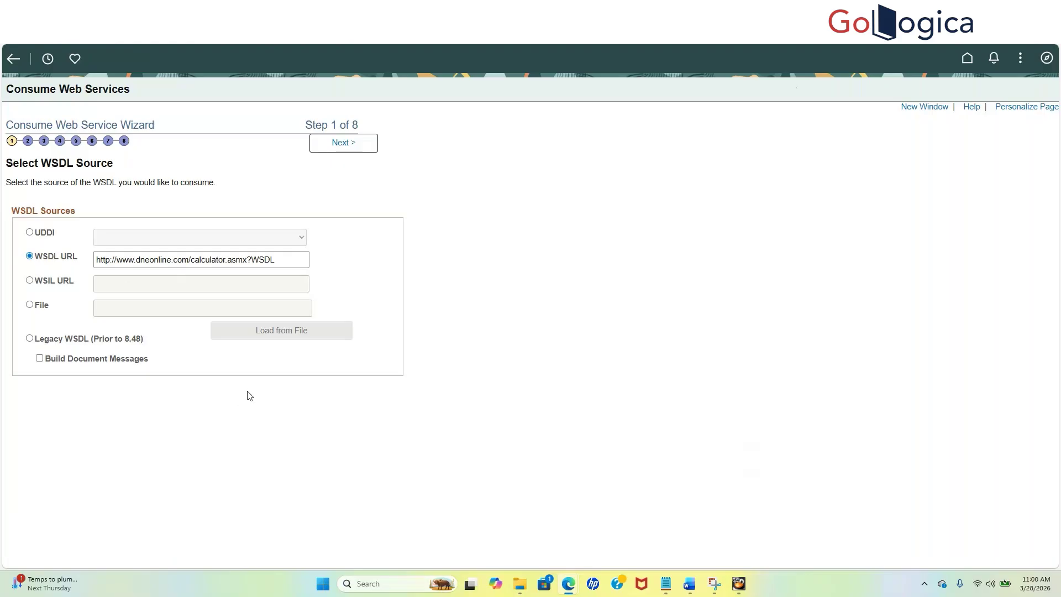
Switch to the VBOX_8.62.06_SHELL virtual machine window and power off the machine
left_click(740, 591)
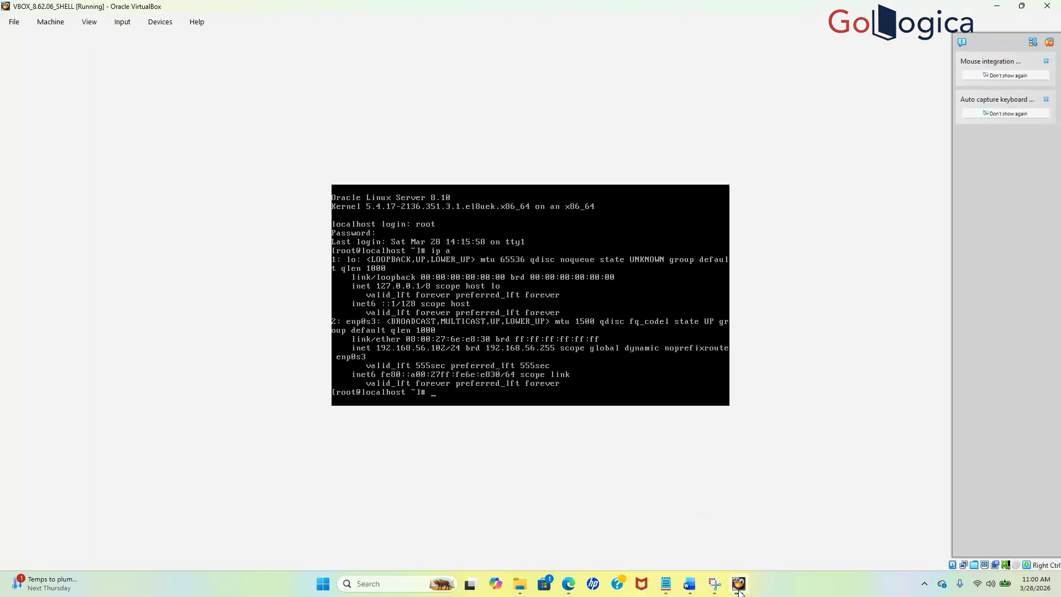
left_click(1051, 7)
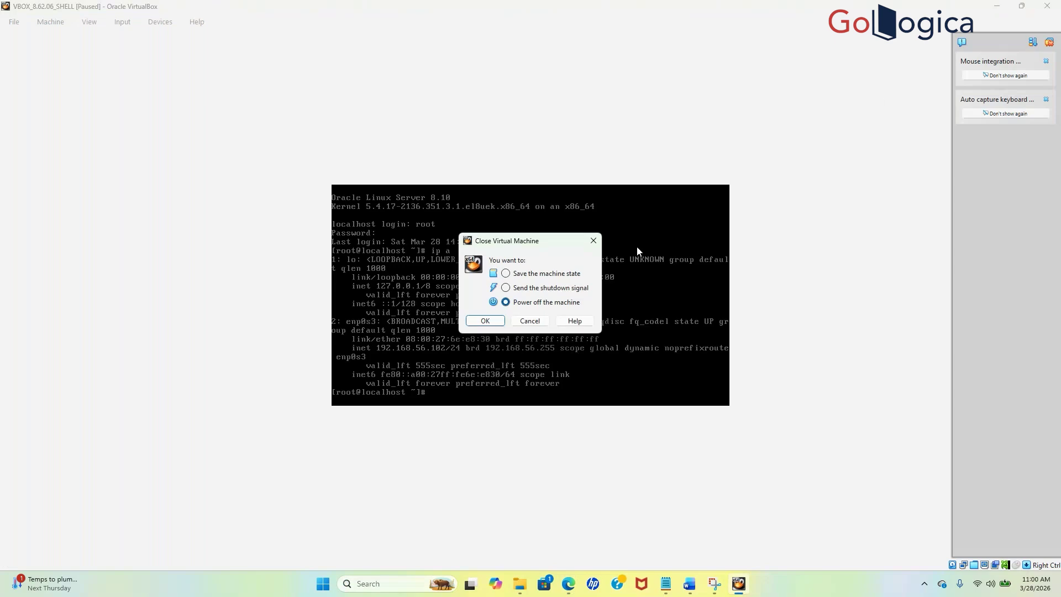
left_click(485, 321)
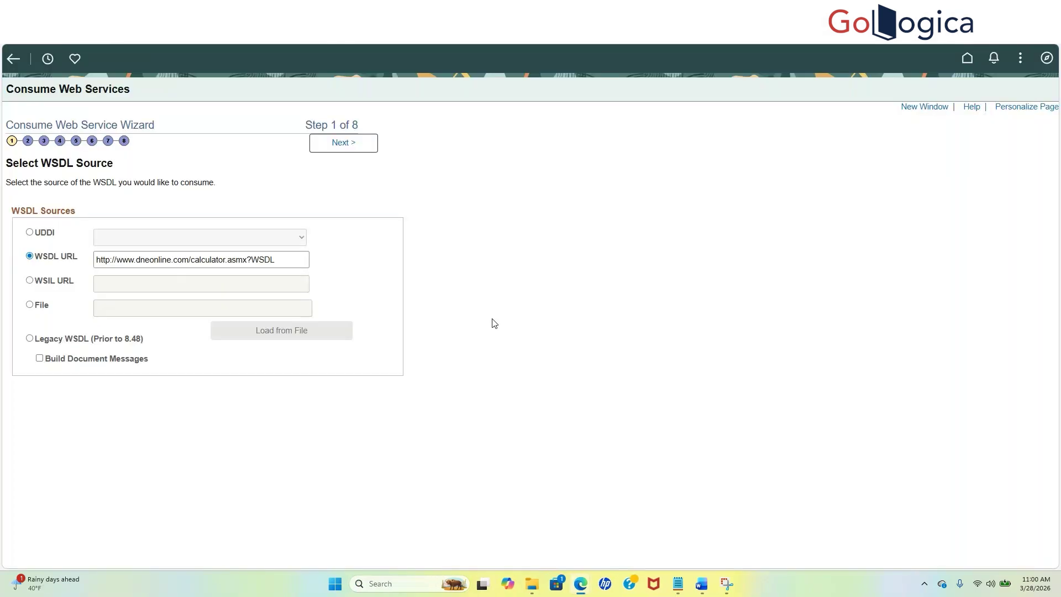
Launch Oracle VirtualBox Manager and open the Adapter 2 network settings of VBOX_8.62.06_SHELL
left_click(398, 584)
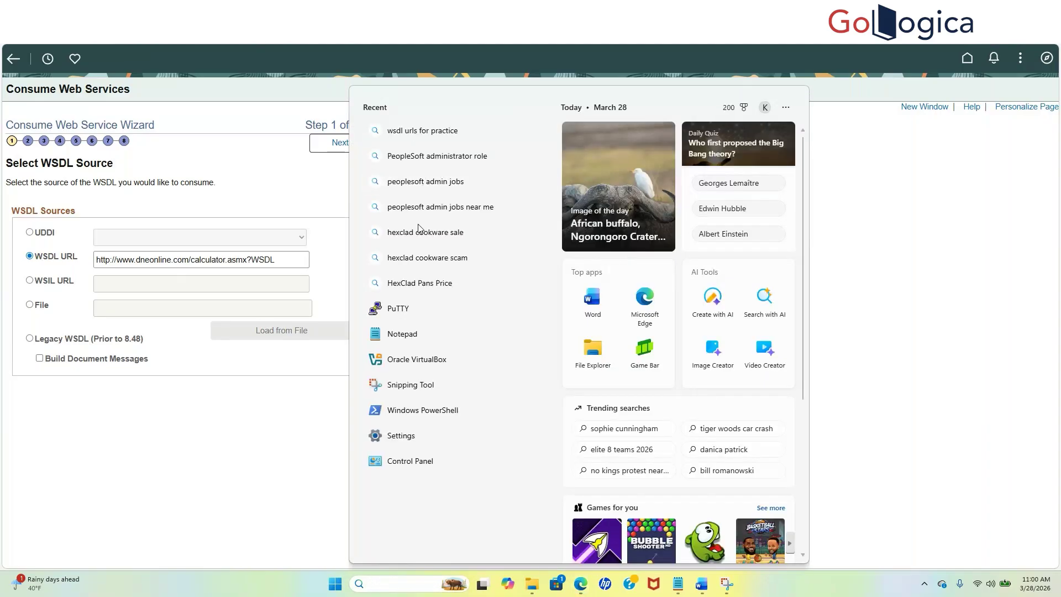
left_click(402, 360)
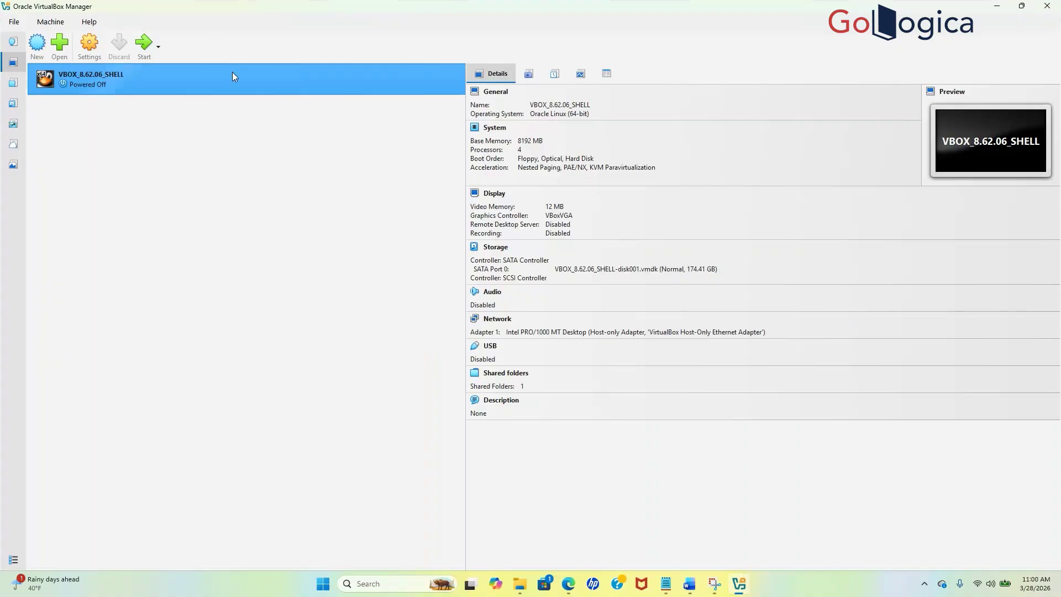
right_click(234, 75)
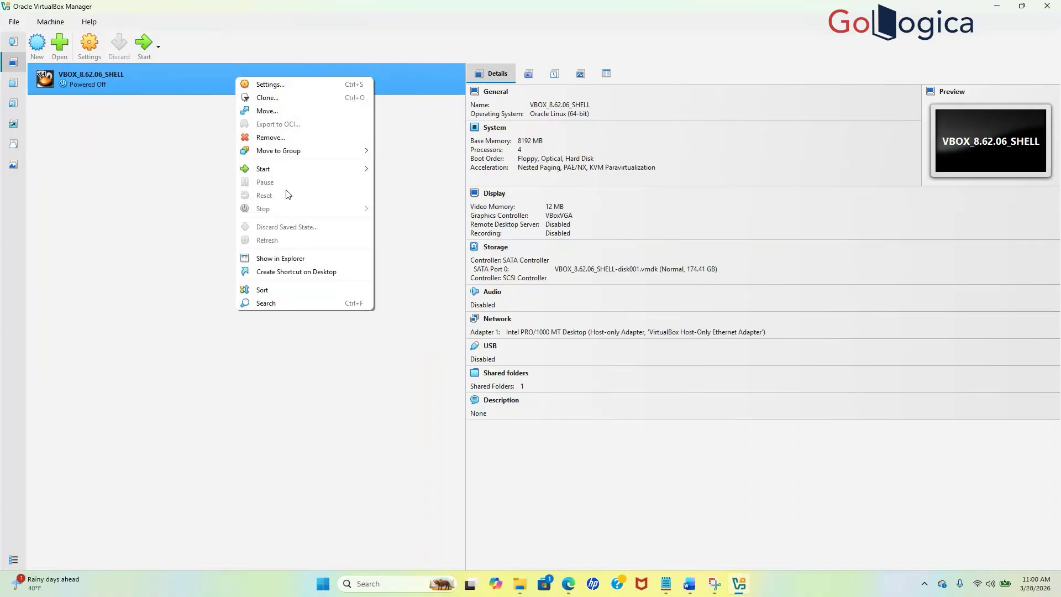
mouse_move(286, 171)
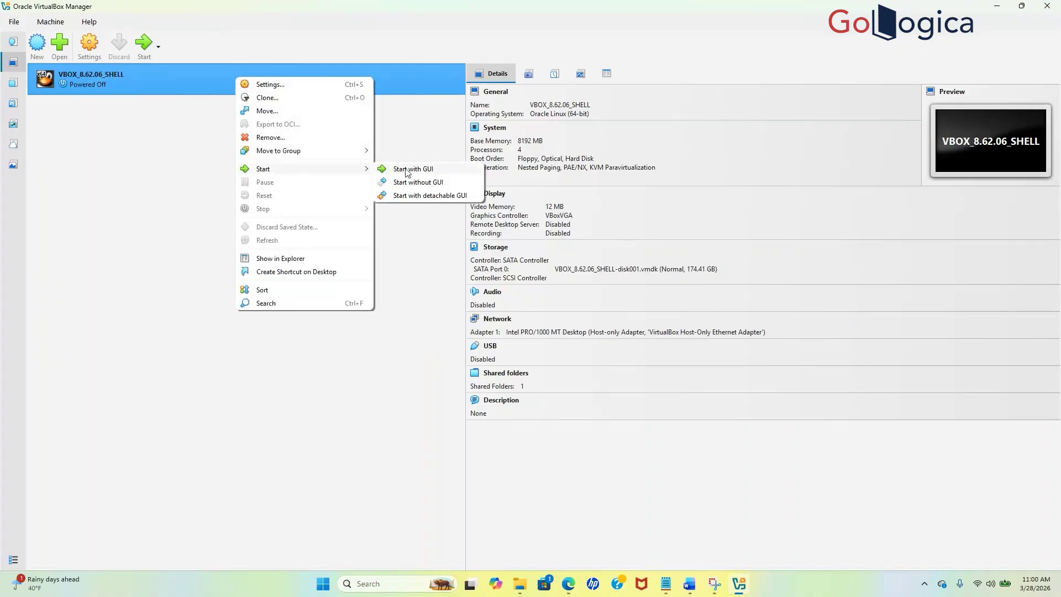
left_click(271, 84)
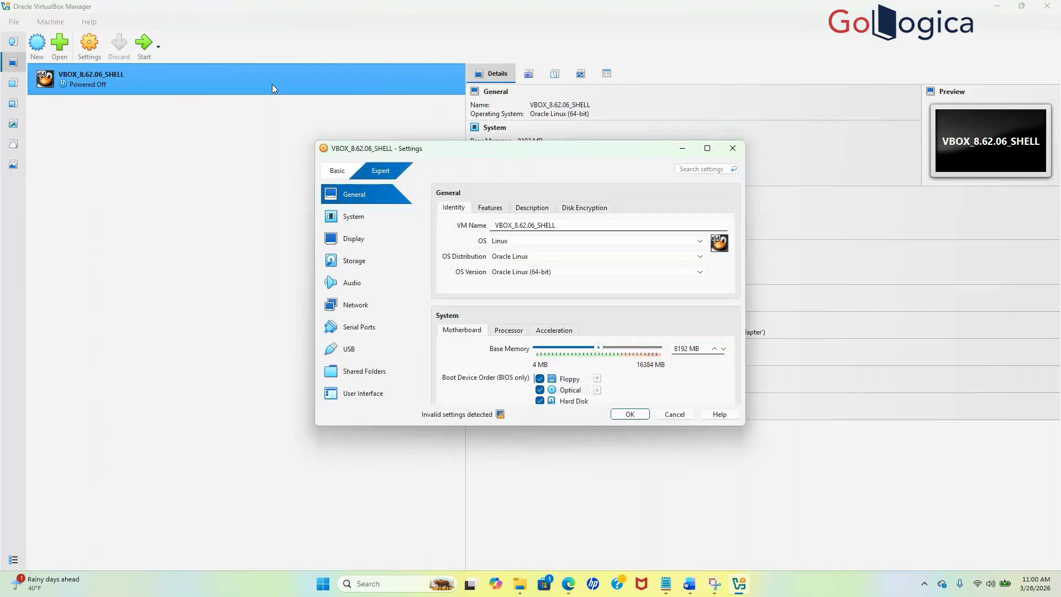
left_click(357, 308)
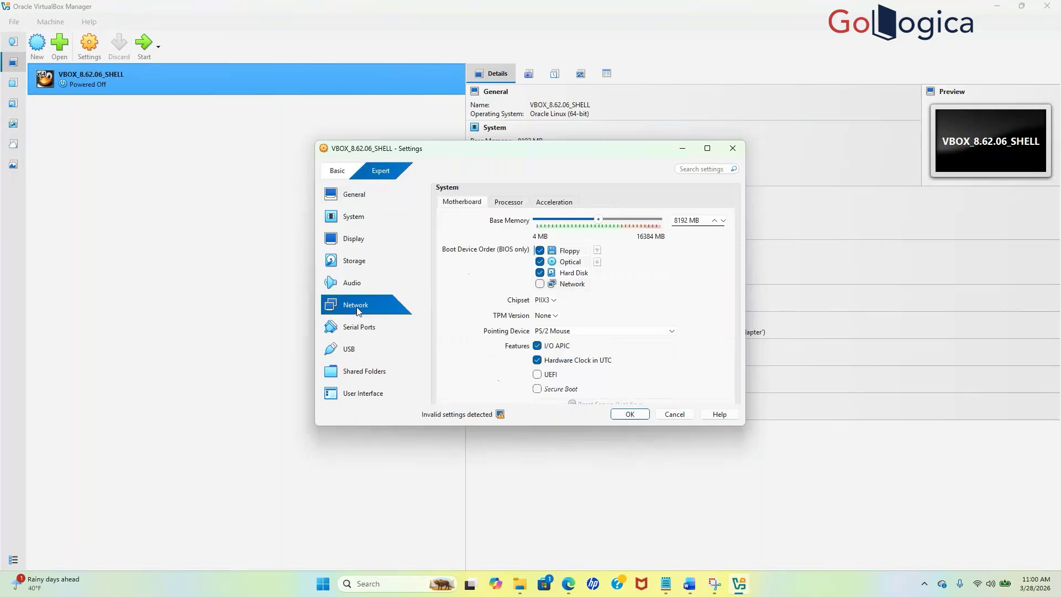
left_click(505, 212)
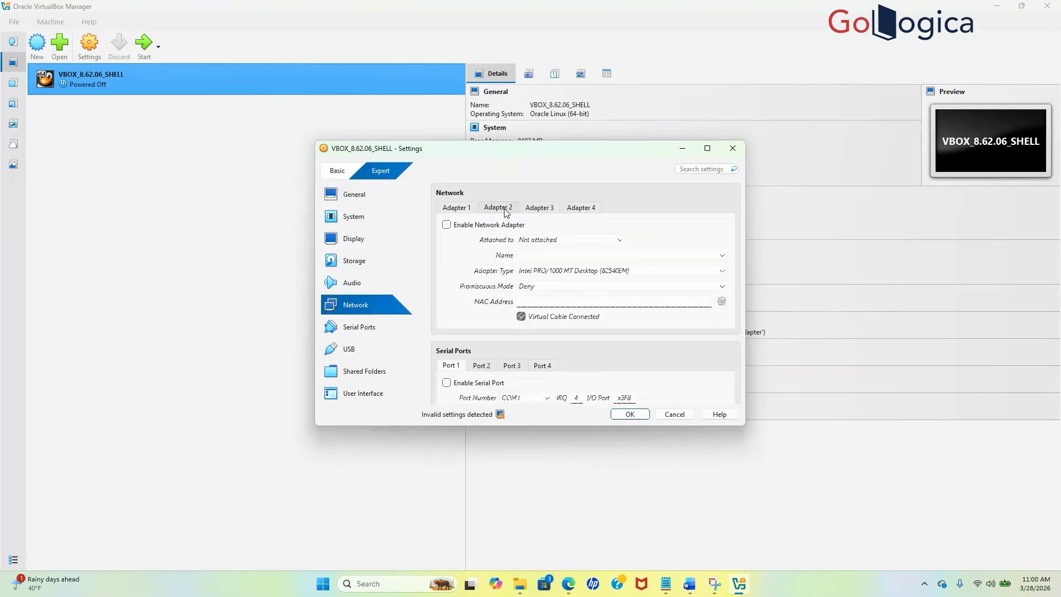
Enable network Adapter 2, attach it to NAT, and save the machine settings
left_click(447, 226)
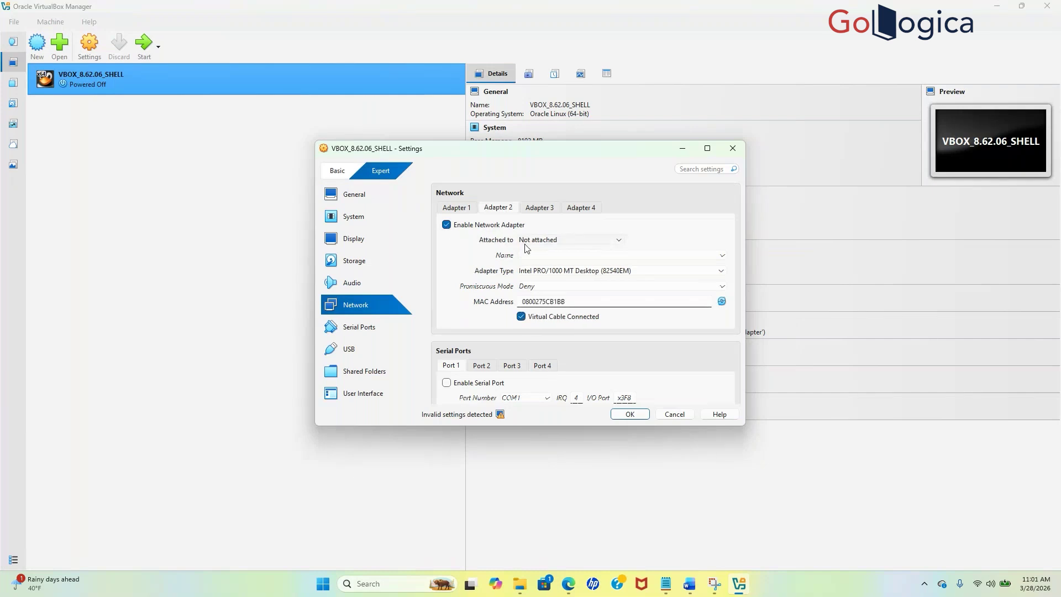
left_click(620, 242)
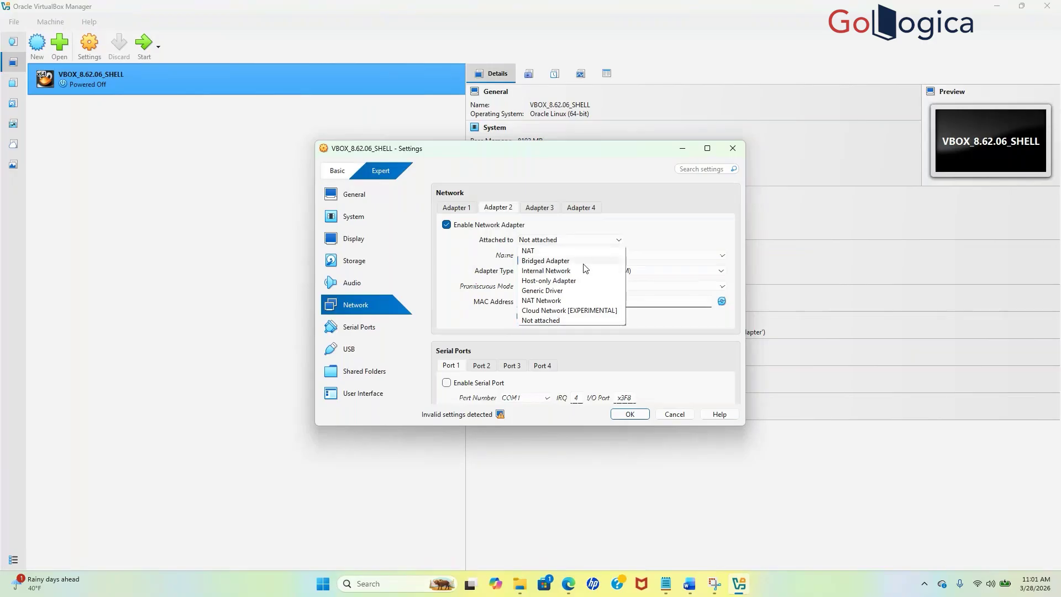
left_click(543, 252)
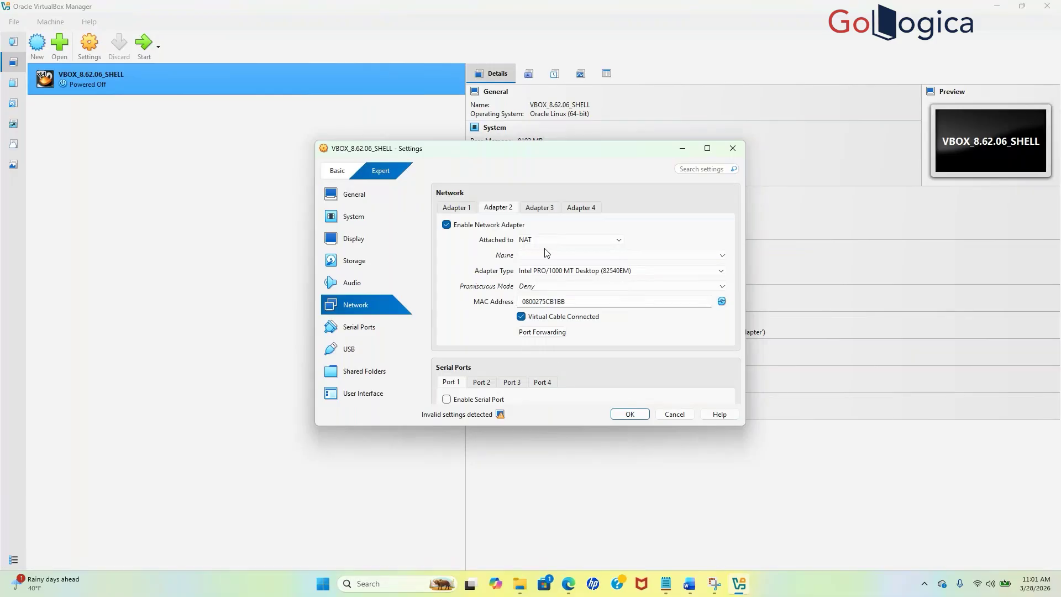
scroll(605, 276, "down", 2)
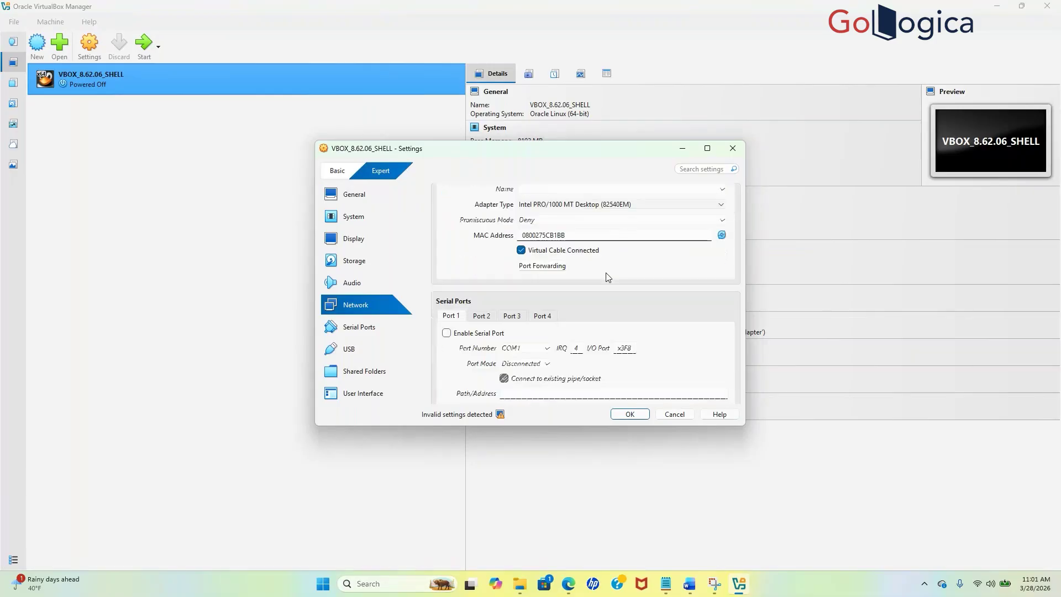
scroll(606, 276, "up", 1)
scroll(608, 277, "down", 2)
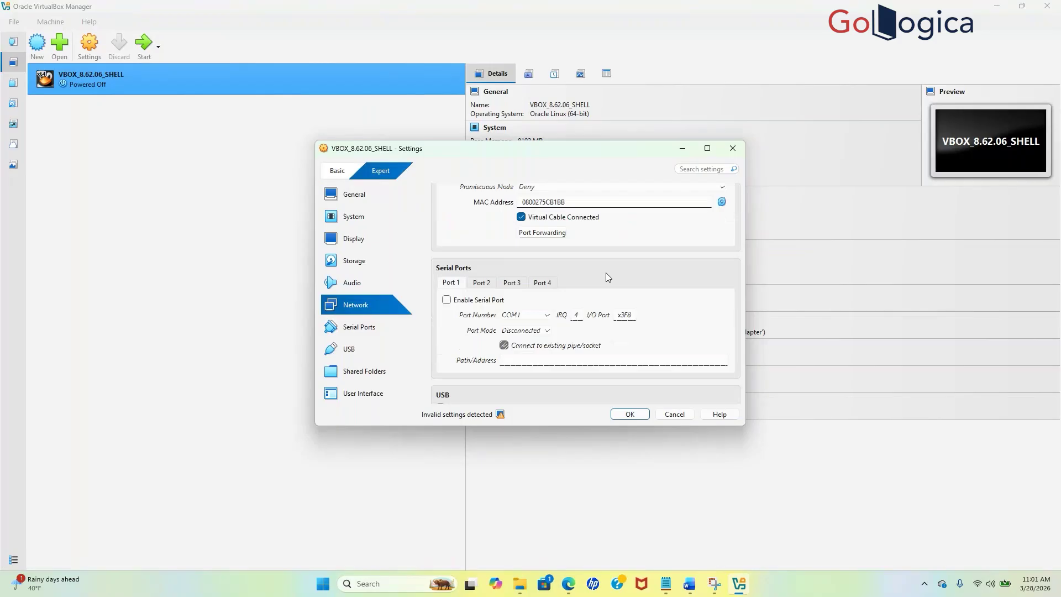
Start VBOX_8.62.06_SHELL with its GUI and log in to the server as root in a PuTTY session
right_click(291, 86)
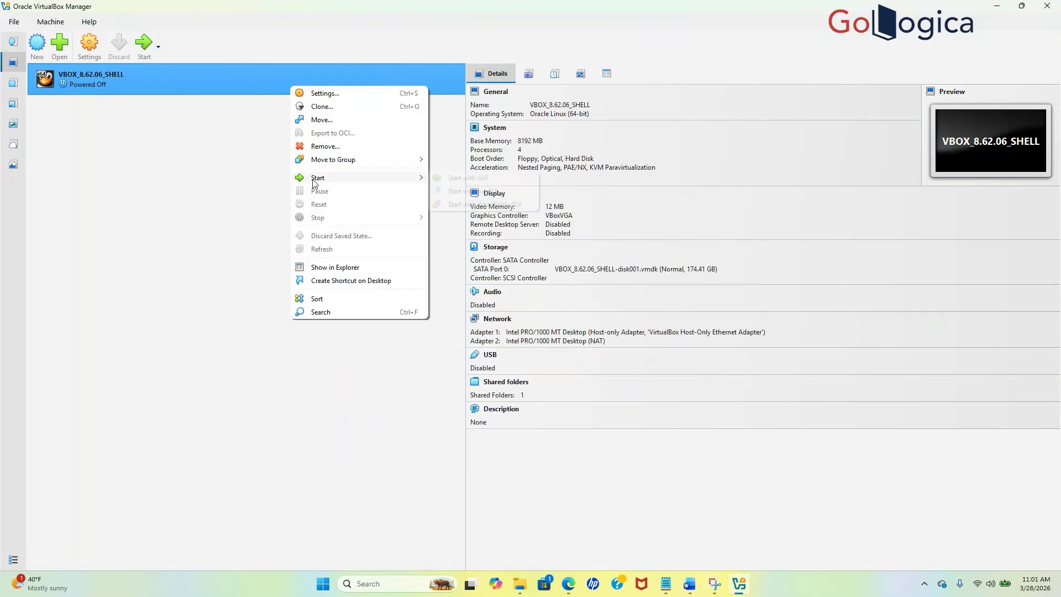
mouse_move(324, 180)
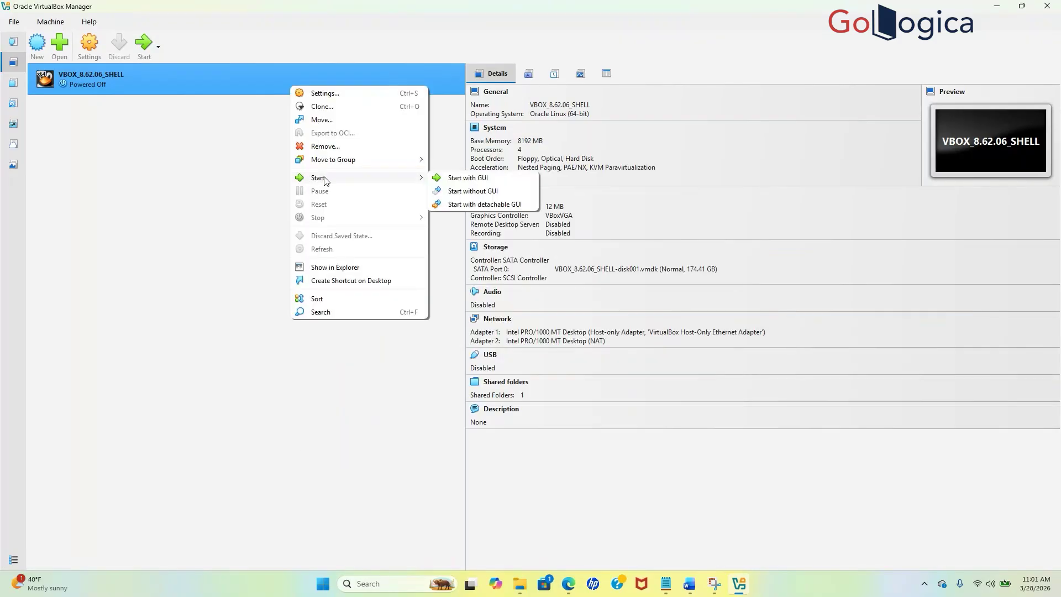
left_click(459, 178)
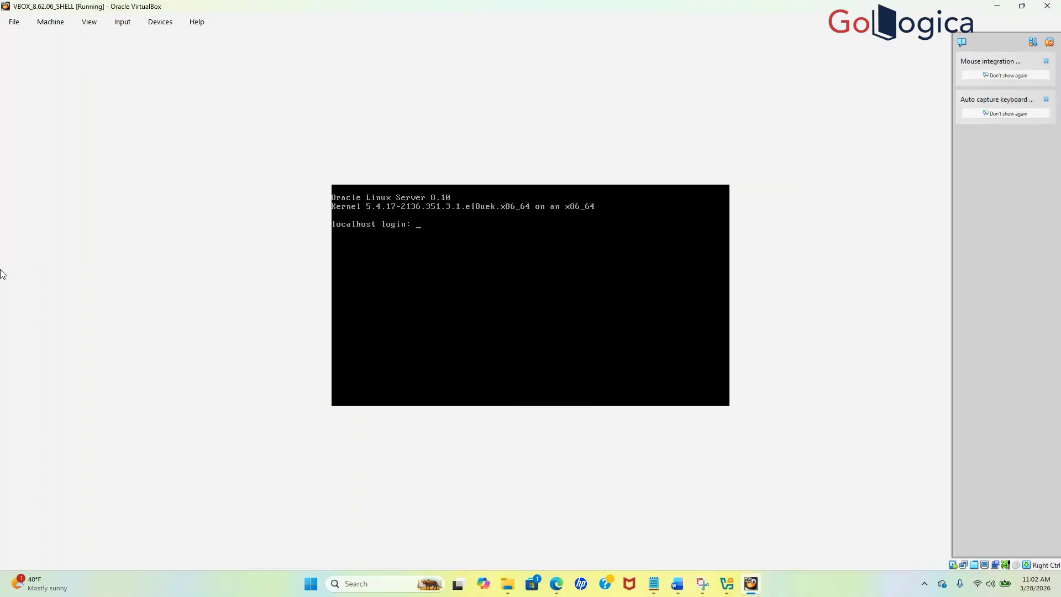
type("oot")
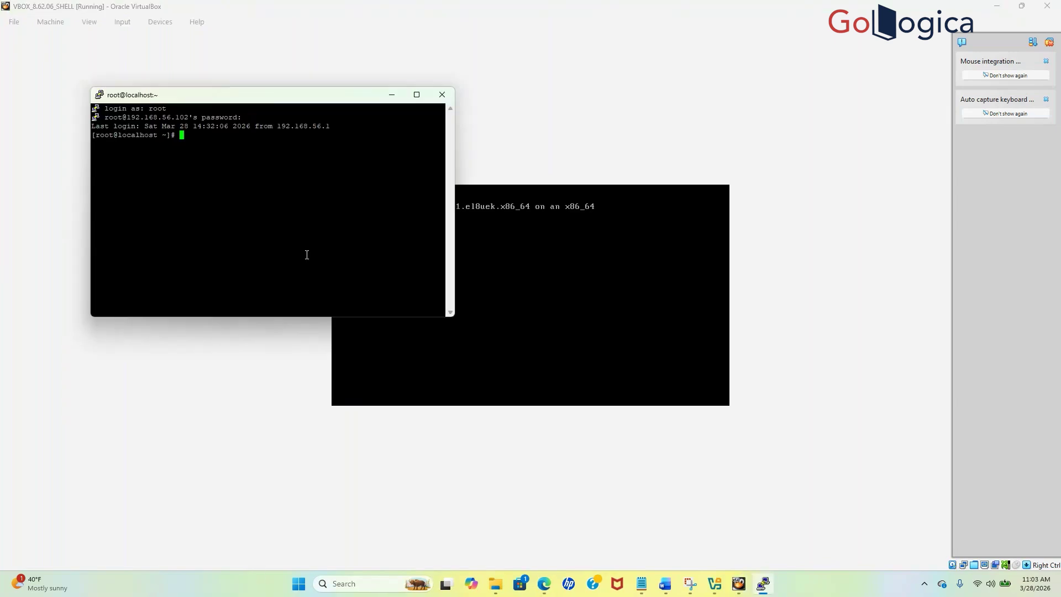
Switch to the psadm2 account with su - psadm2 and run wget without a URL to check its availability
type("su - psadm2")
key("Return")
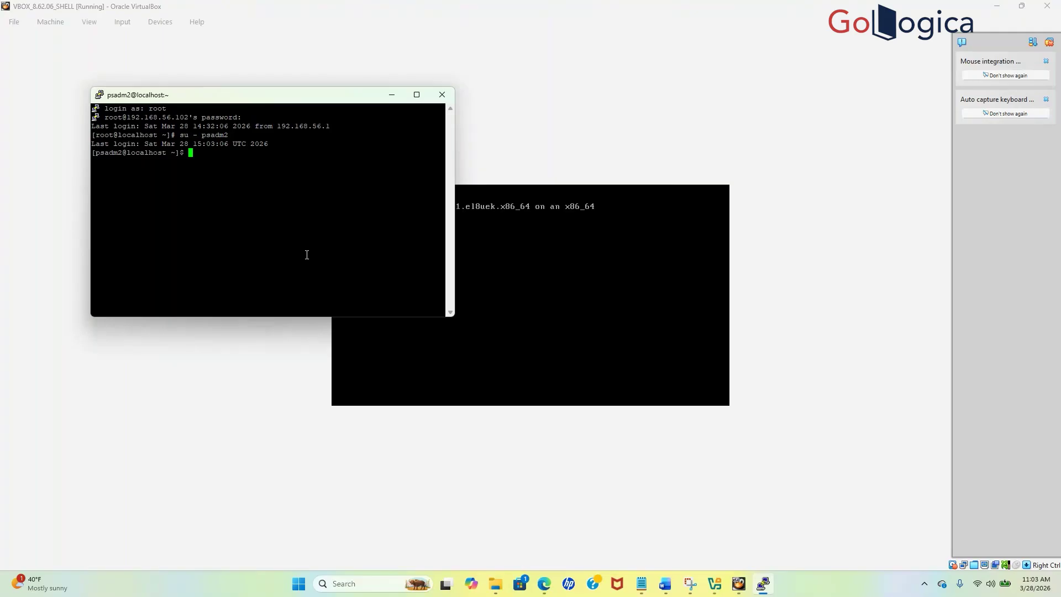
type("wget")
key("Return")
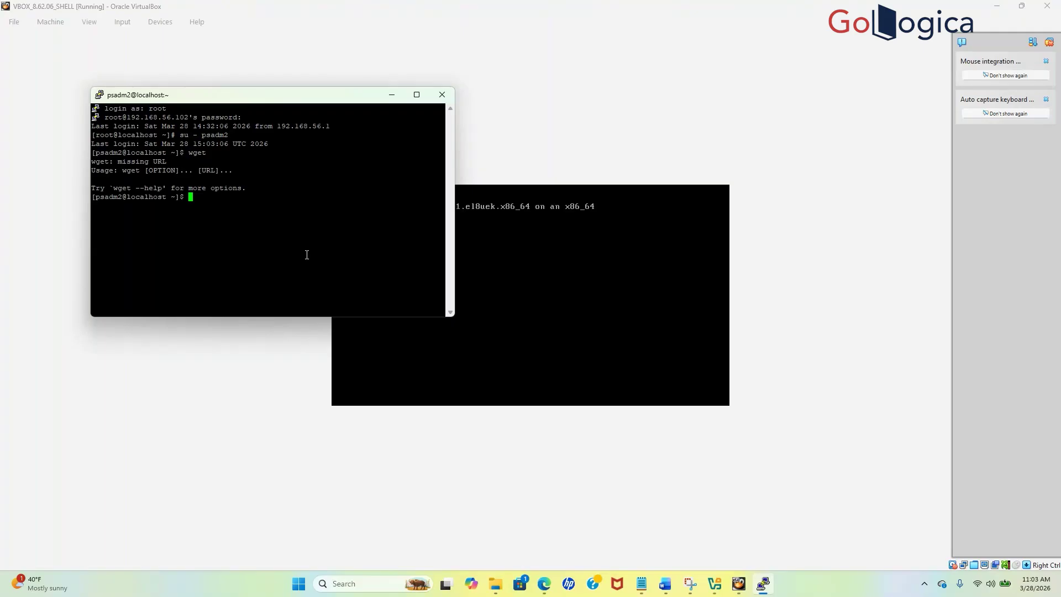
type("wget ")
type("//")
key("BackSpace")
key("BackSpace")
type("--")
type("no-check-certificate https://go")
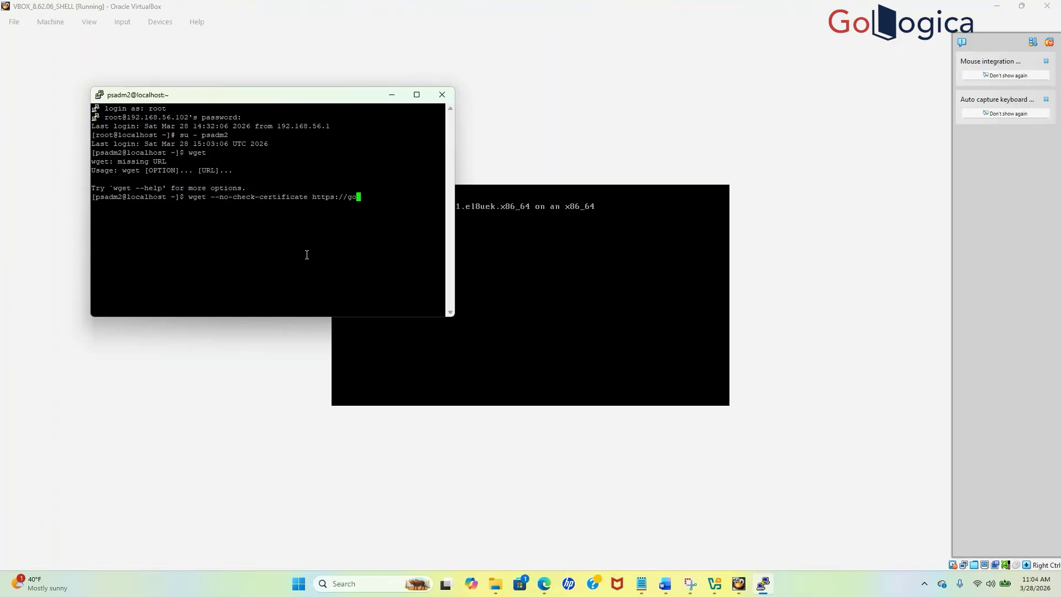
type("ogle.com")
key("Return")
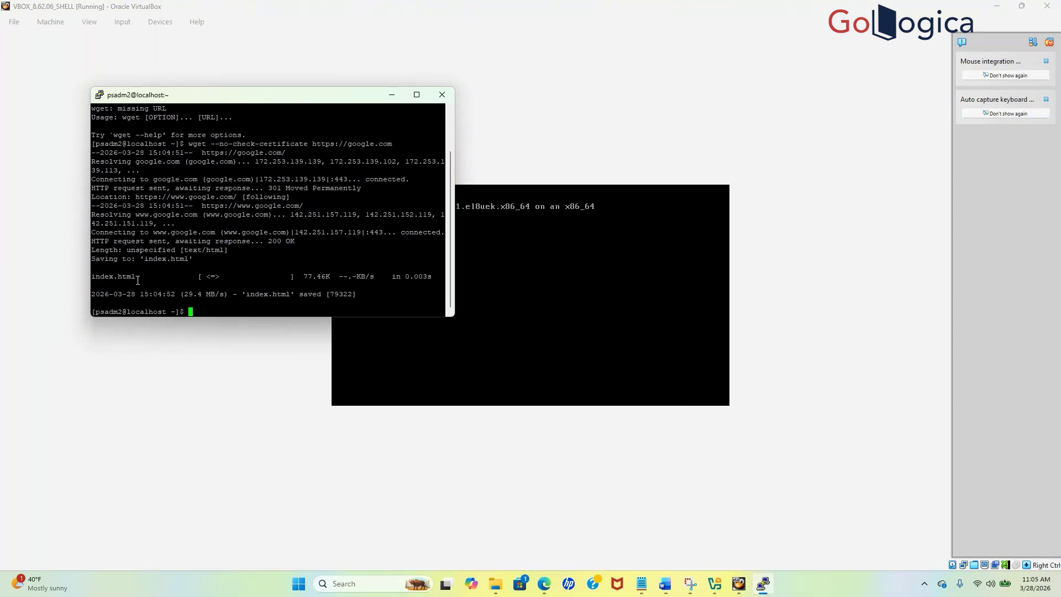
left_click_drag(322, 294, 242, 297)
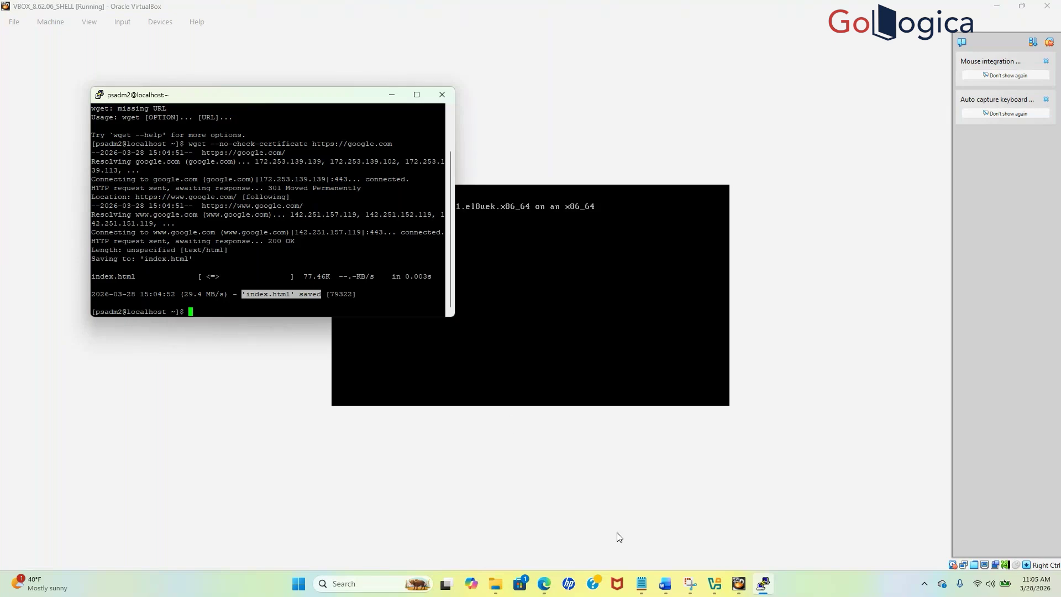
Switch to Edge and sign back in to PeopleSoft with the saved PS user ID and its password
mouse_move(549, 590)
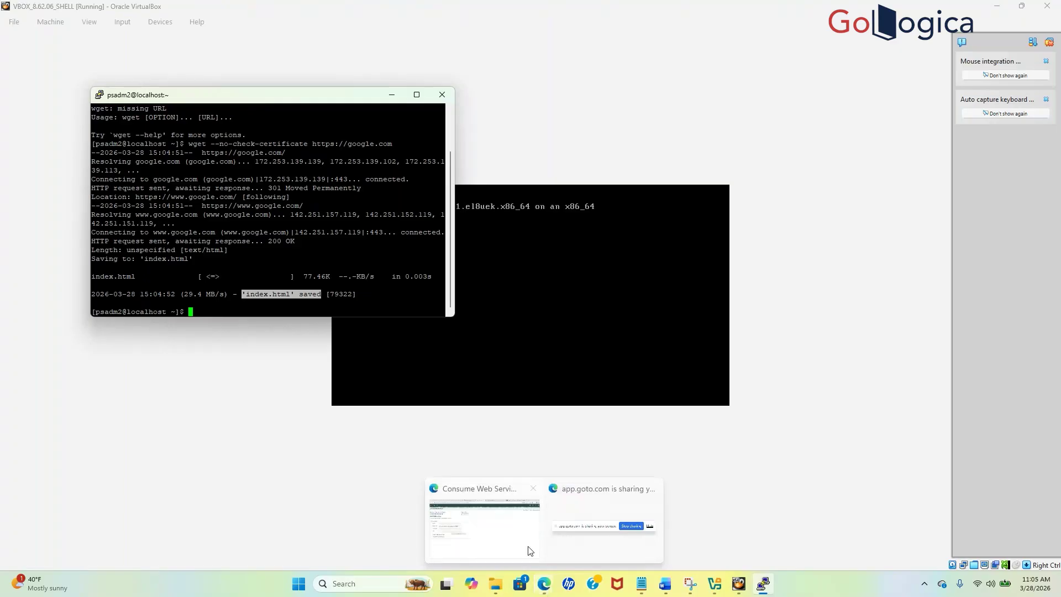
left_click(493, 526)
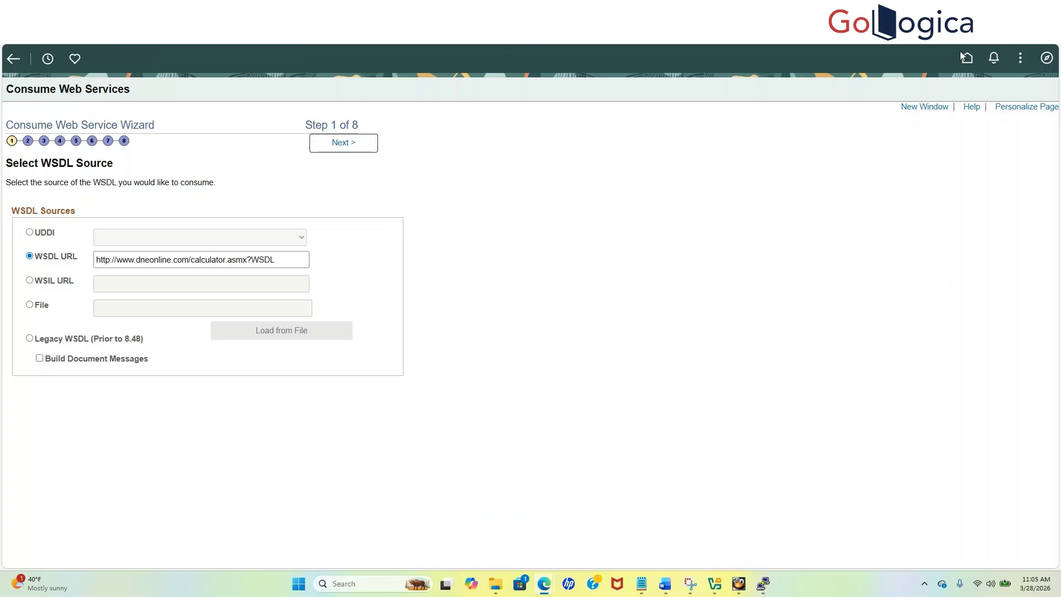
left_click(1046, 59)
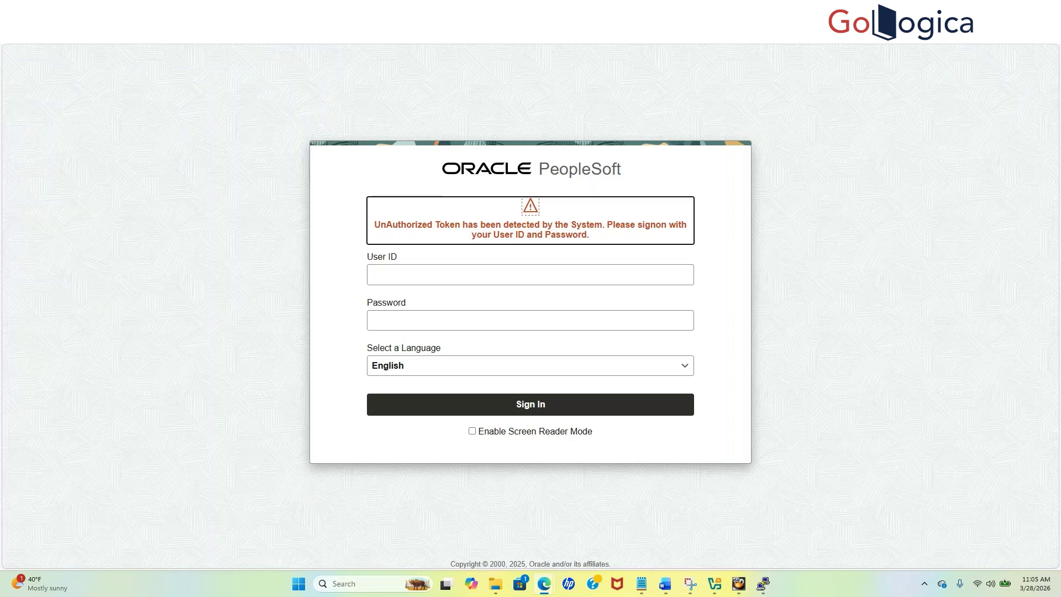
left_click(409, 281)
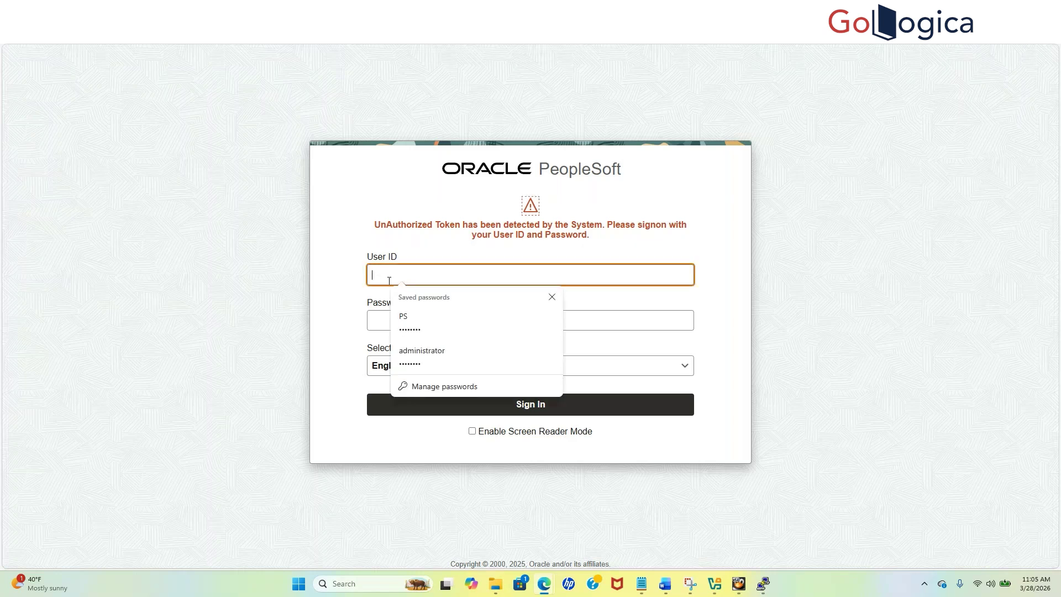
left_click(426, 326)
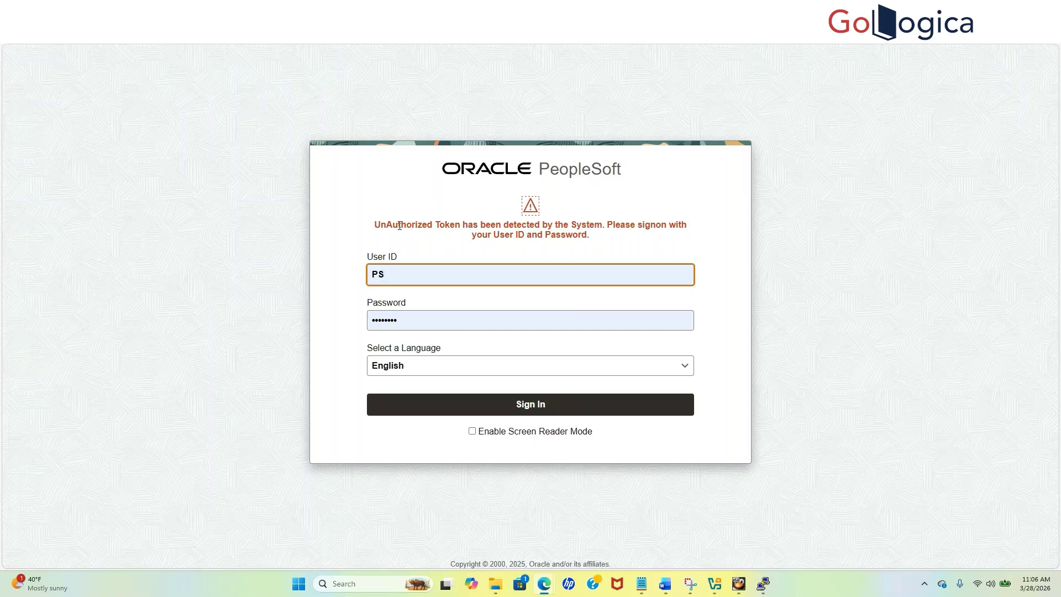
left_click(532, 403)
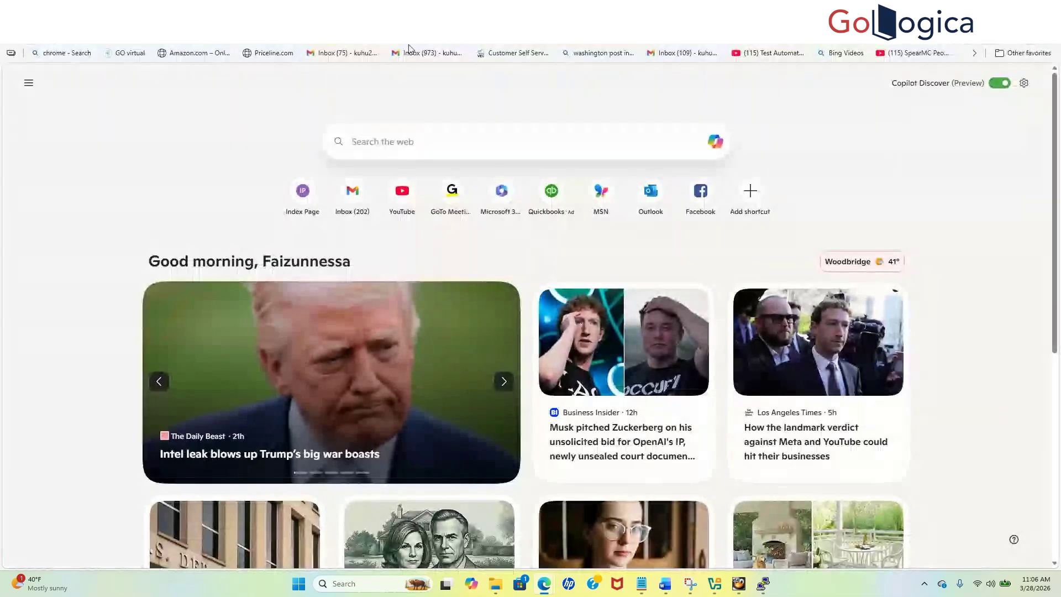
left_click(153, 44)
left_click(891, 198)
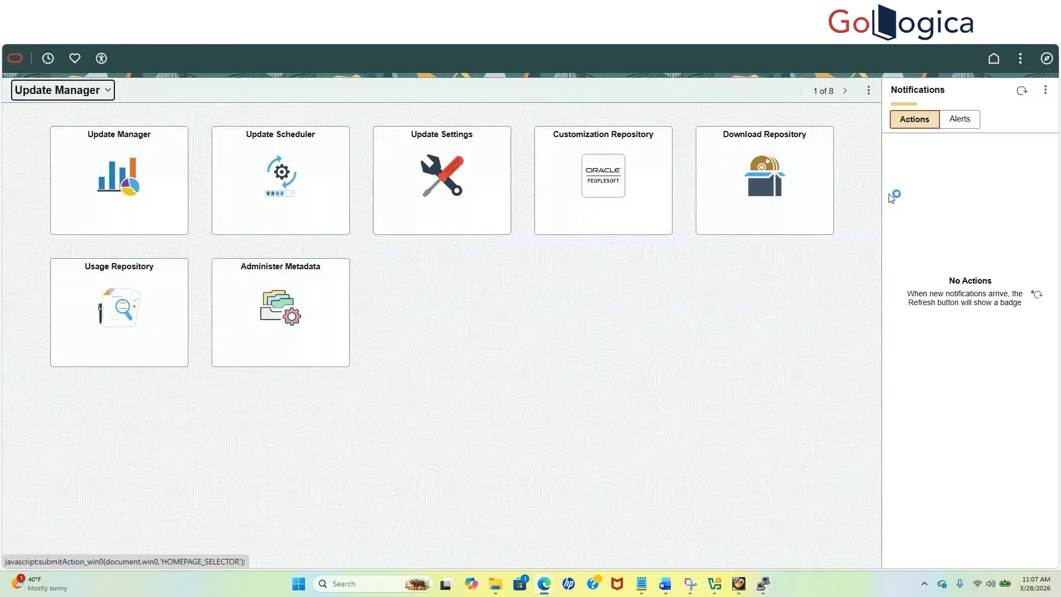
Open Consume Web Services from the recently visited pages and choose WSDL URL as the WSDL source
left_click(1047, 58)
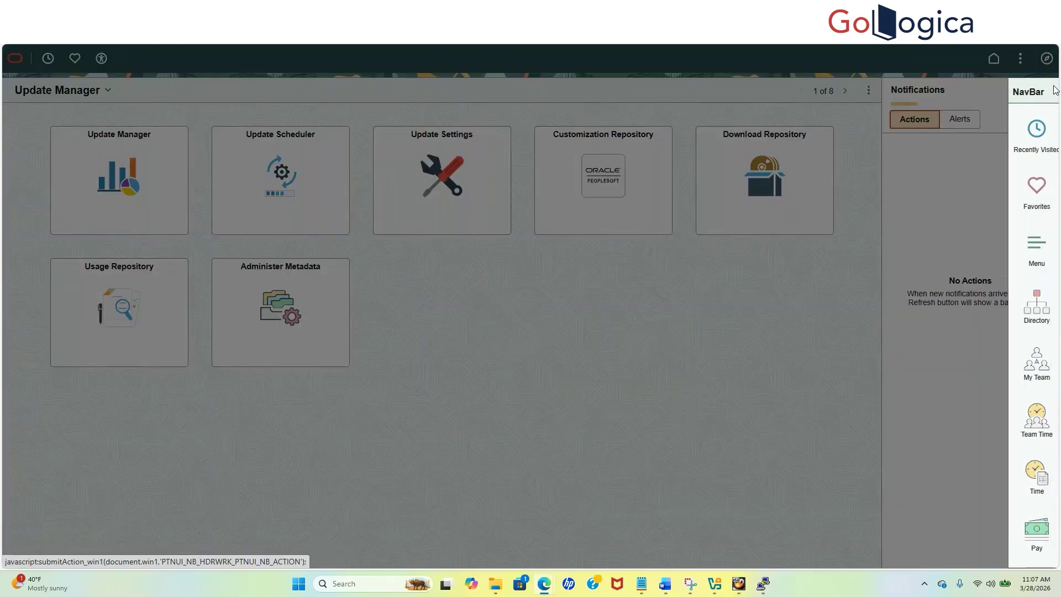
left_click(1024, 152)
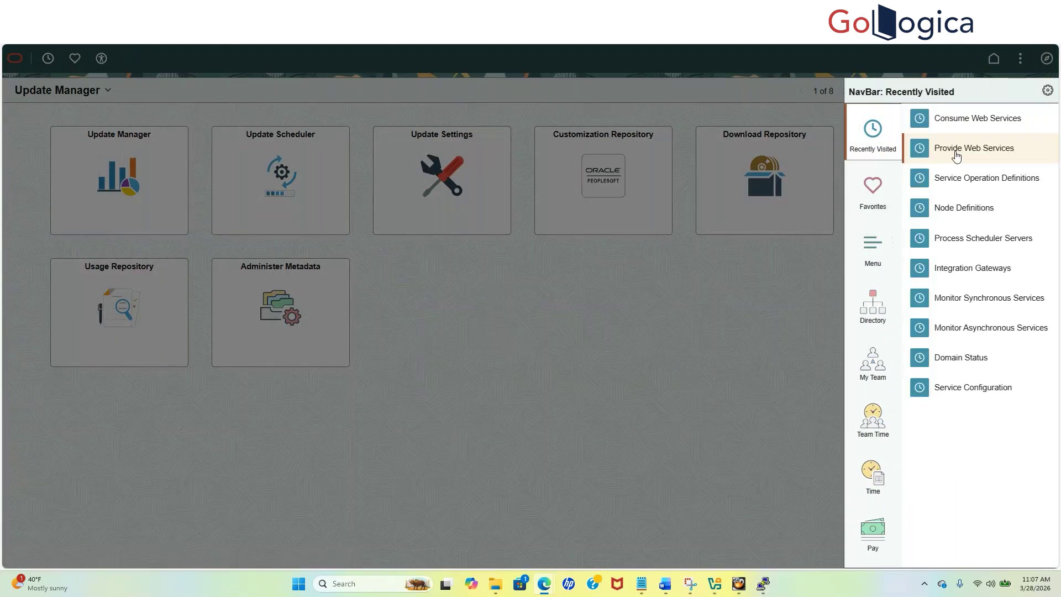
left_click(944, 121)
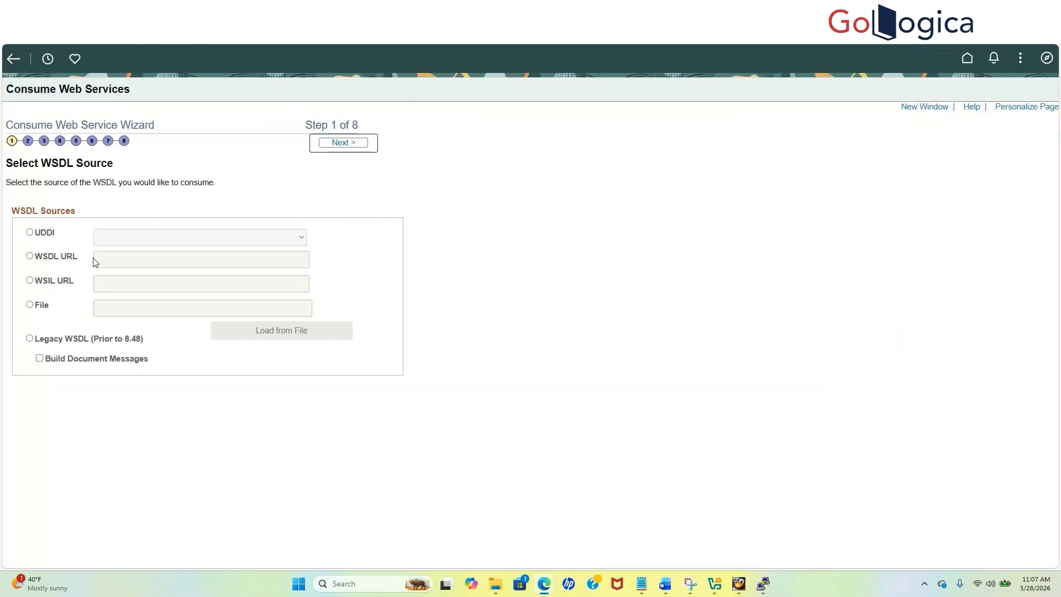
left_click(30, 257)
left_click(113, 259)
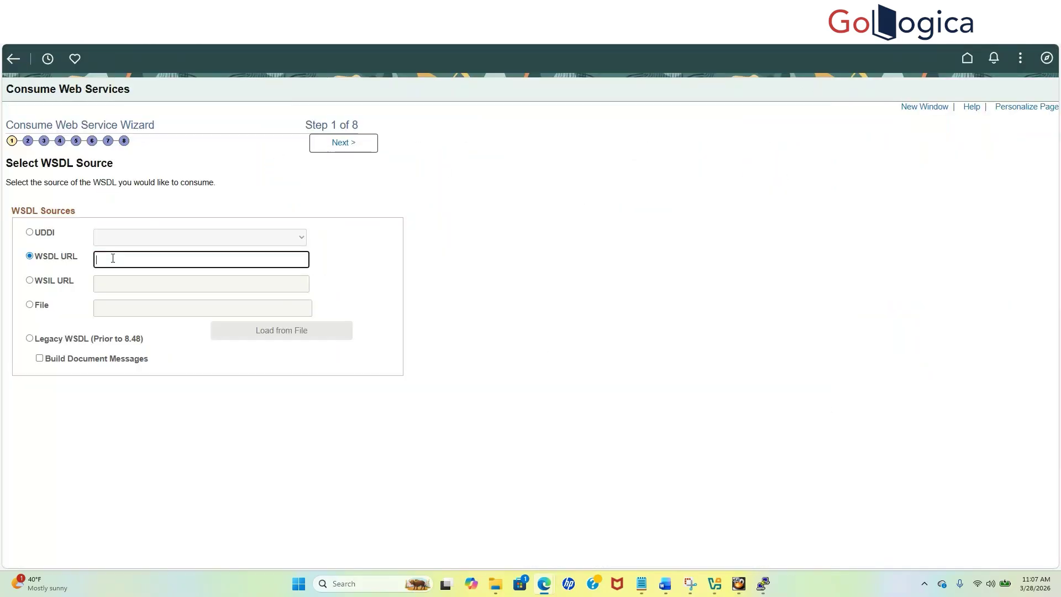
right_click(113, 258)
left_click(155, 354)
key("BackSpace")
key("BackSpace")
key("BackSpace")
key("BackSpace")
key("BackSpace")
key("BackSpace")
key("BackSpace")
key("BackSpace")
key("BackSpace")
key("BackSpace")
key("BackSpace")
key("BackSpace")
key("BackSpace")
key("BackSpace")
key("BackSpace")
key("BackSpace")
key("BackSpace")
key("BackSpace")
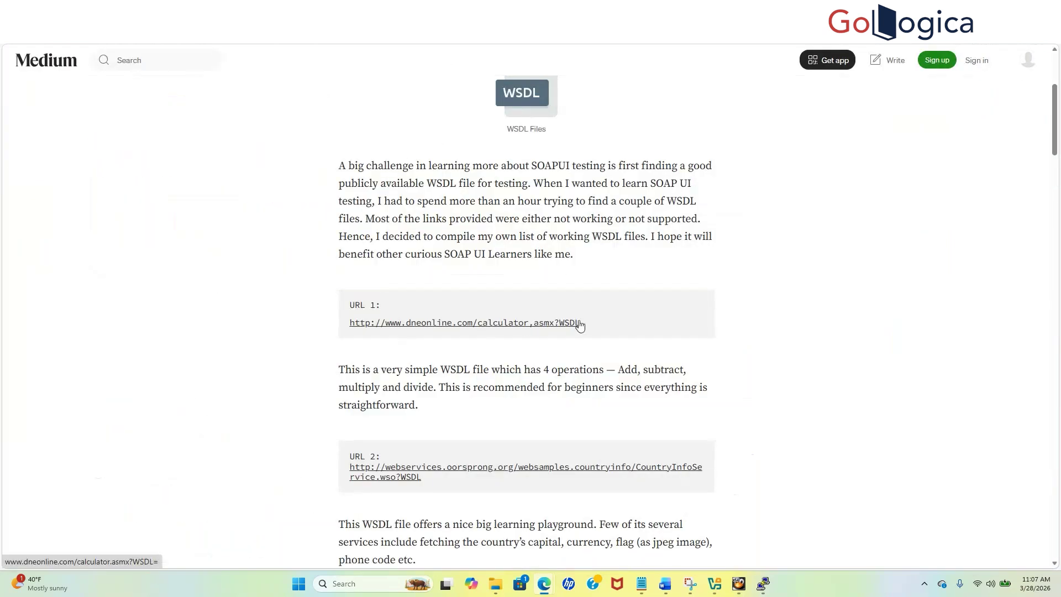
left_click_drag(579, 323, 350, 323)
key("ctrl+c")
right_click(390, 322)
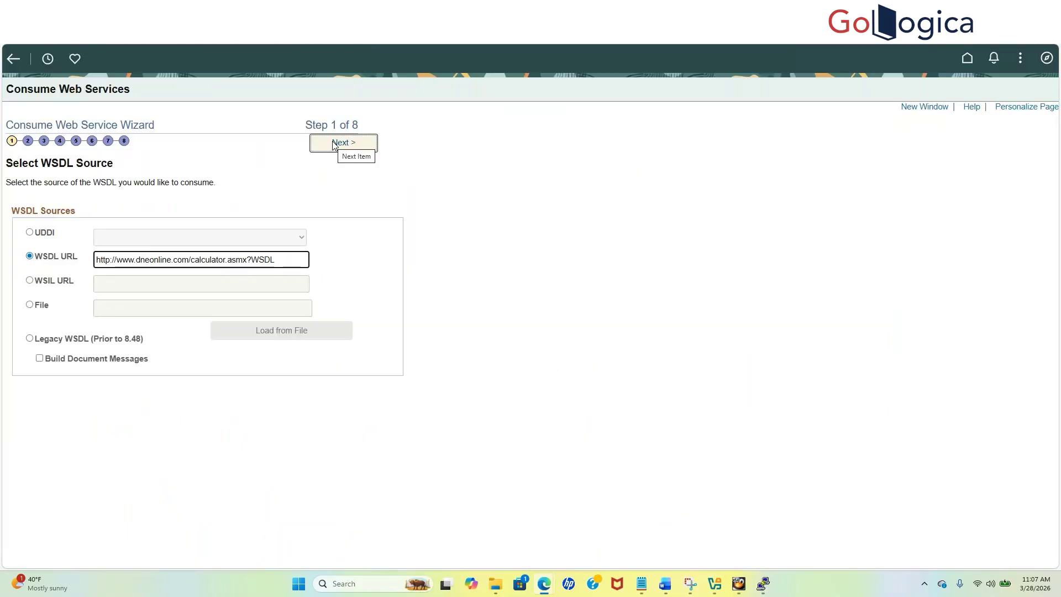
left_click(334, 143)
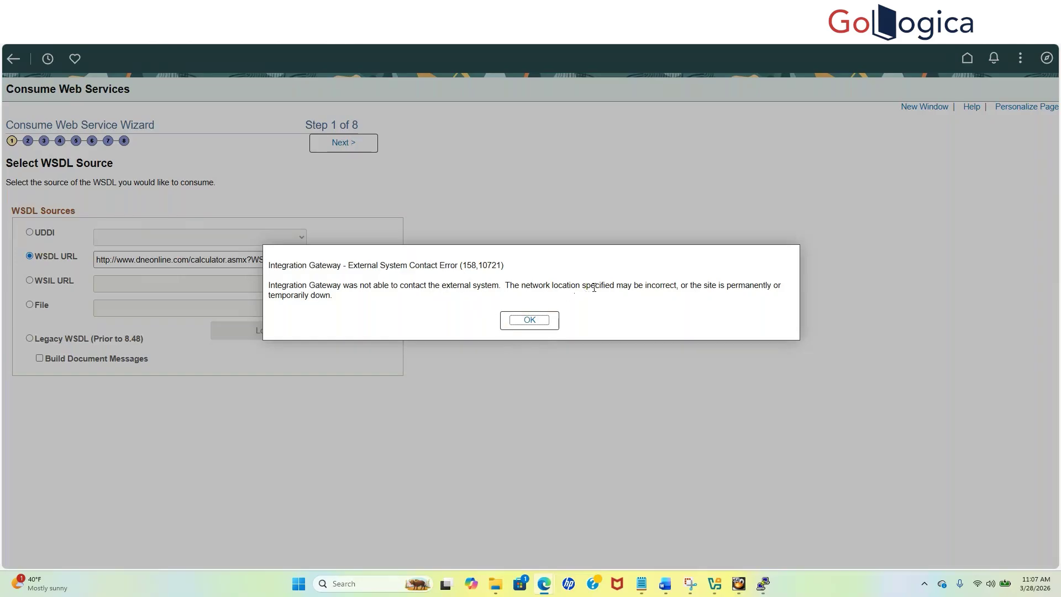
left_click(535, 323)
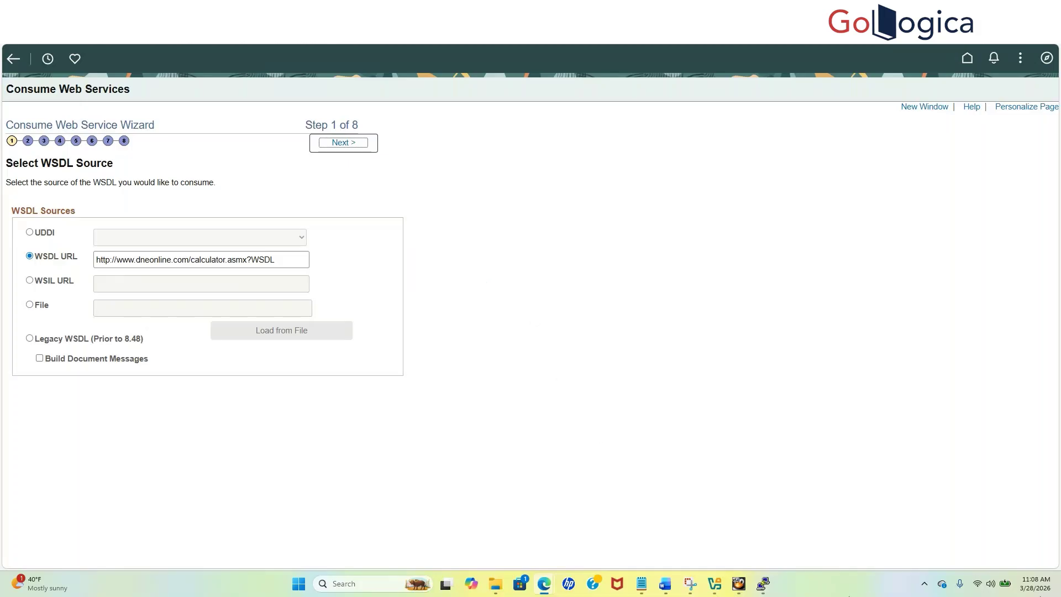
left_click(763, 583)
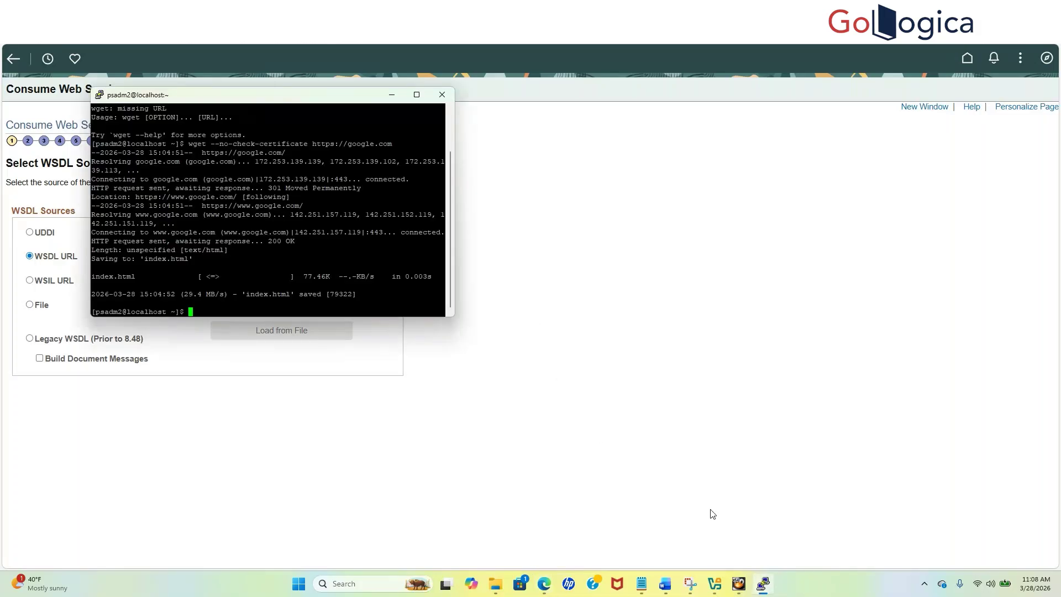
left_click(418, 95)
type("wget")
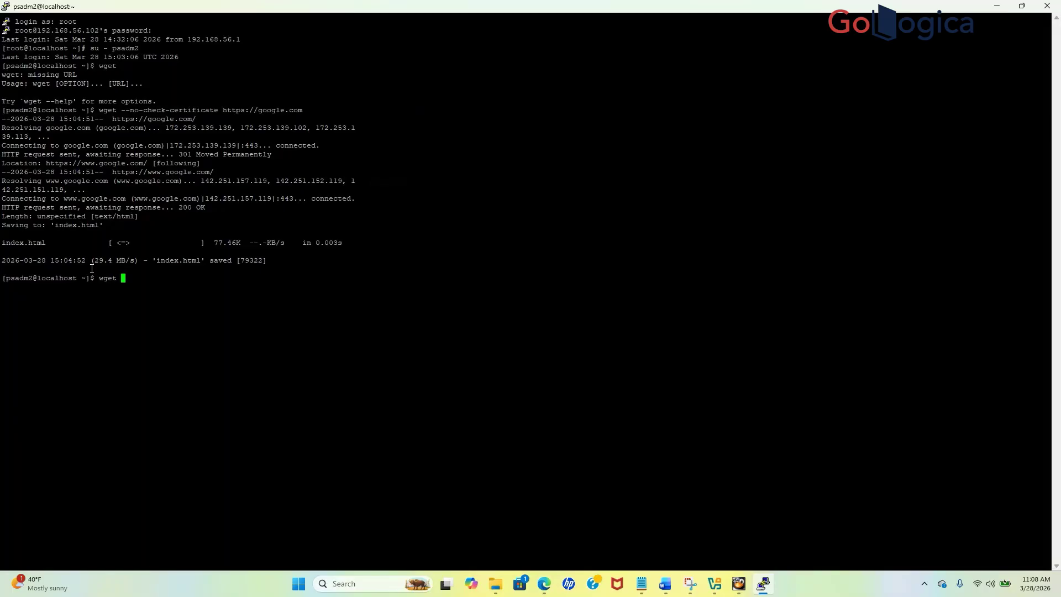
key("ctrl+v")
key("BackSpace")
key("BackSpace")
right_click(134, 277)
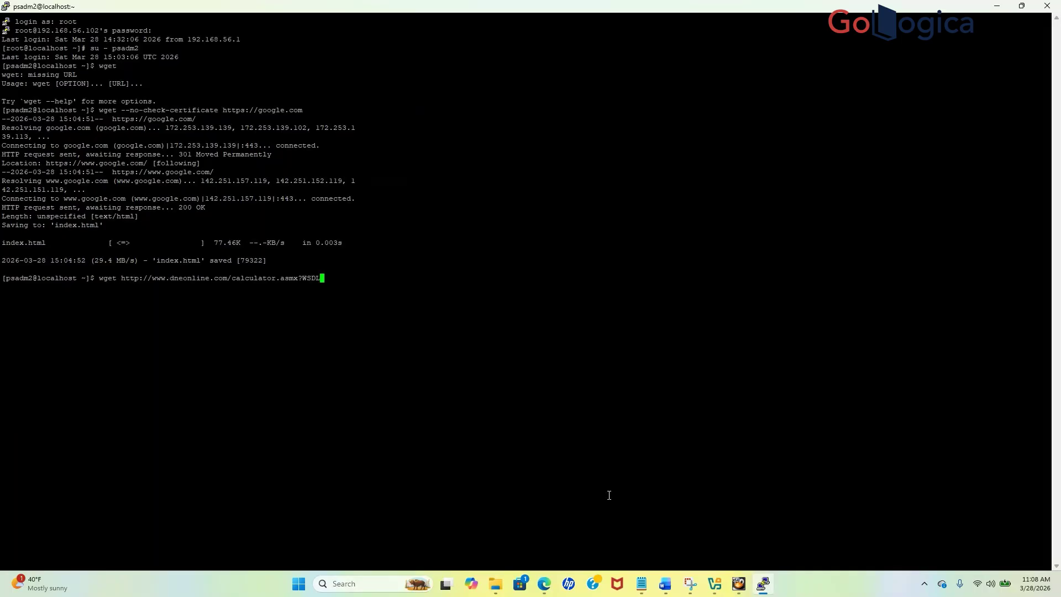
key("Return")
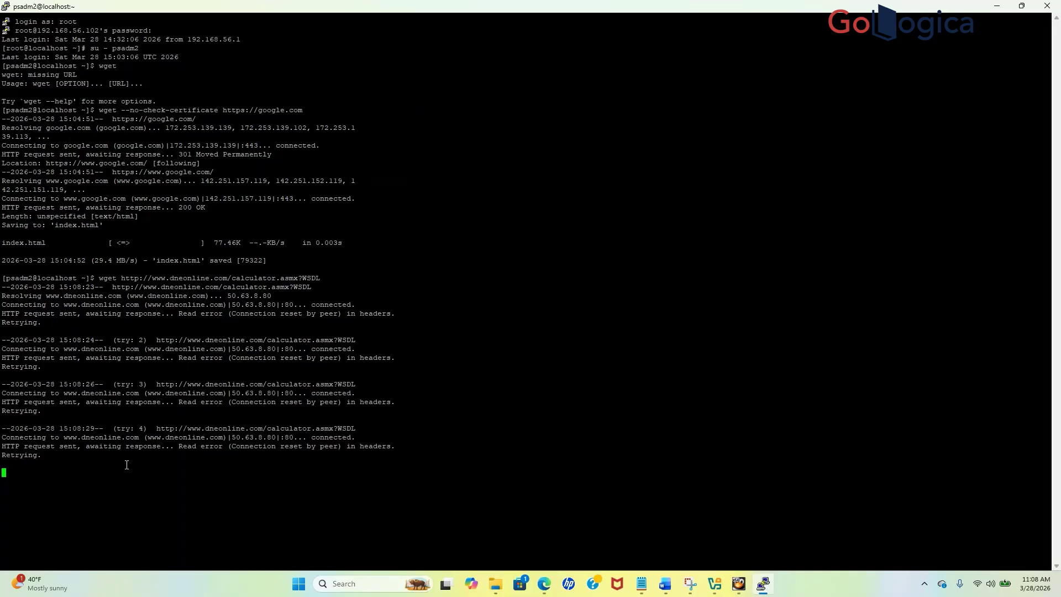
key("ctrl+c")
Return to the Medium article in Edge and copy the CountryInfoService WSDL address listed as URL 2
left_click(544, 584)
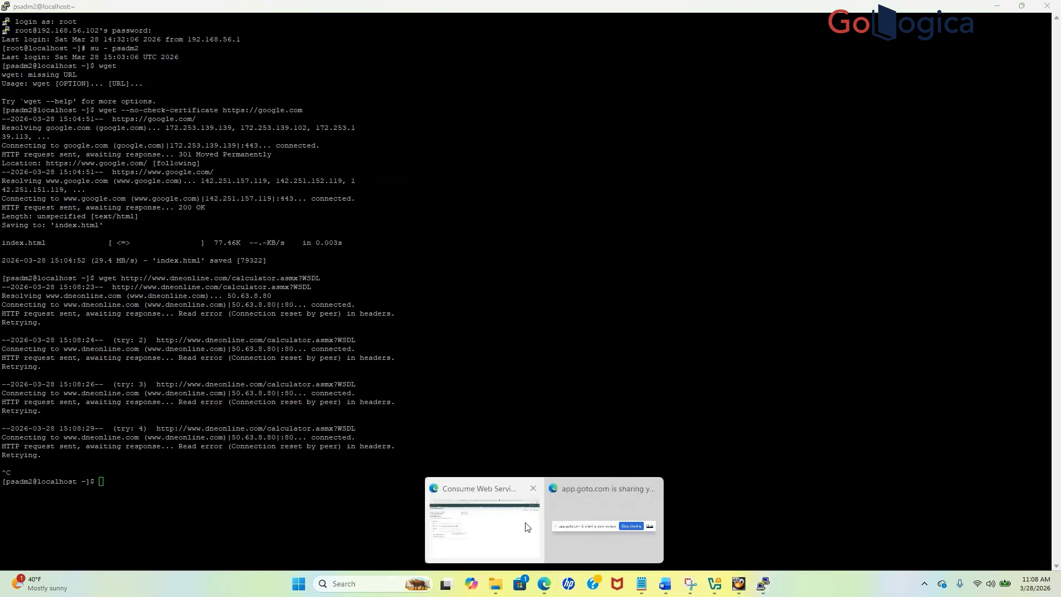
left_click(525, 527)
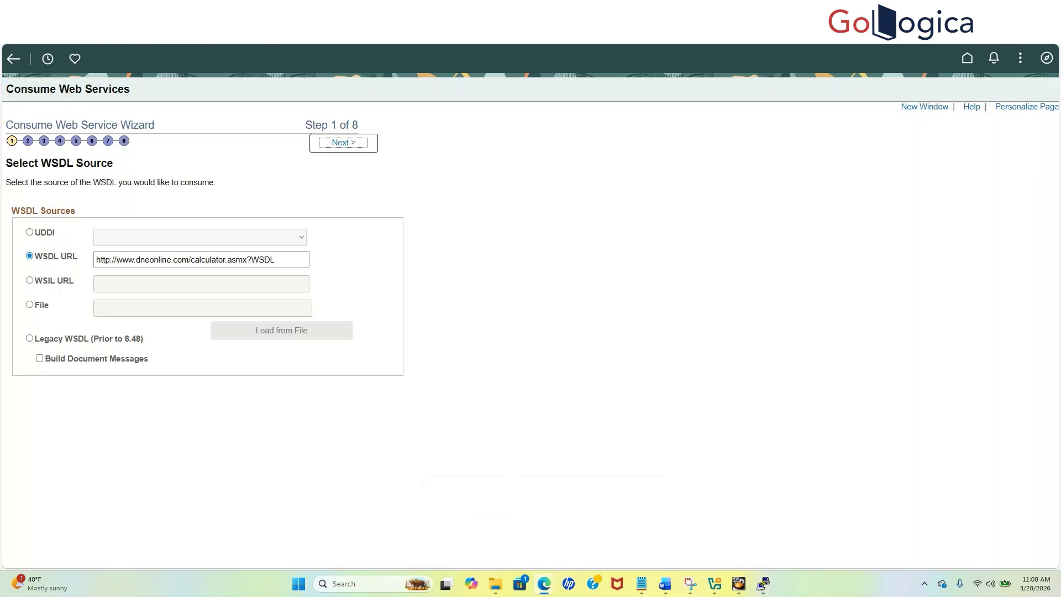
key("ctrl+Tab")
key("ctrl+Tab")
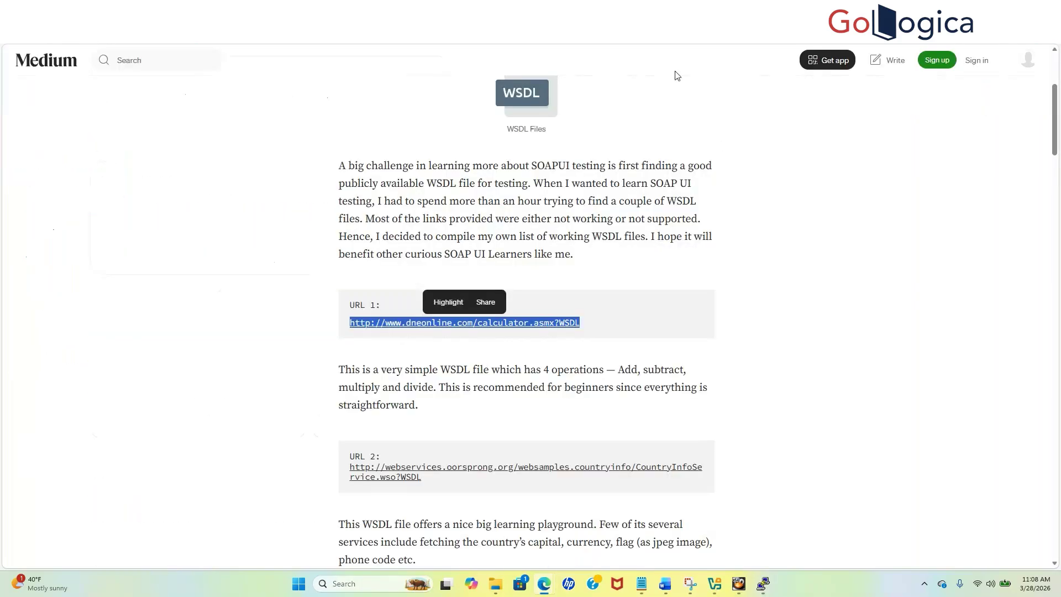
scroll(520, 226, "down", 3)
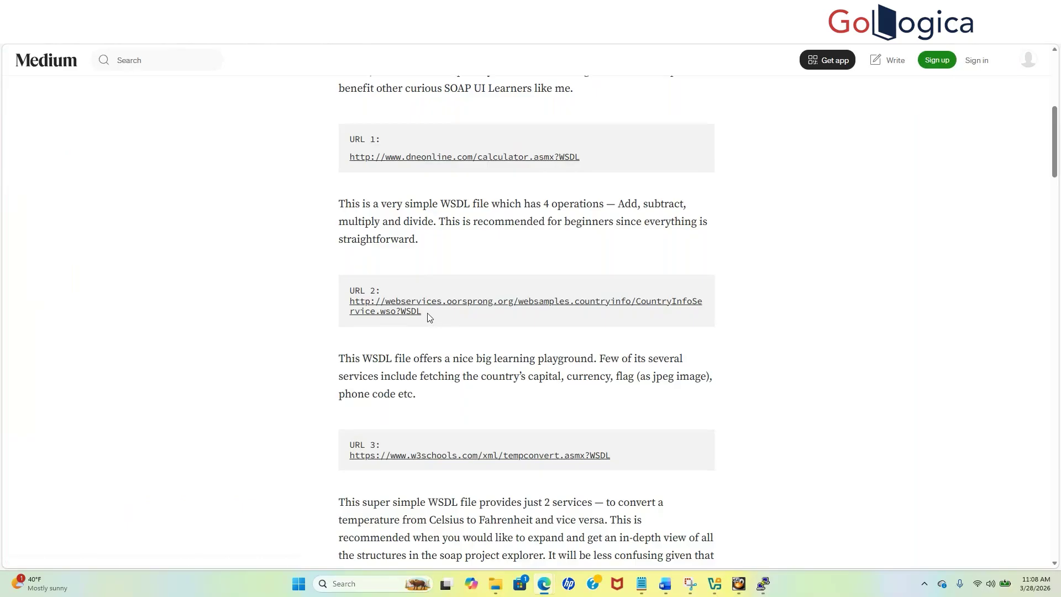
left_click_drag(419, 314, 409, 301)
left_click(763, 584)
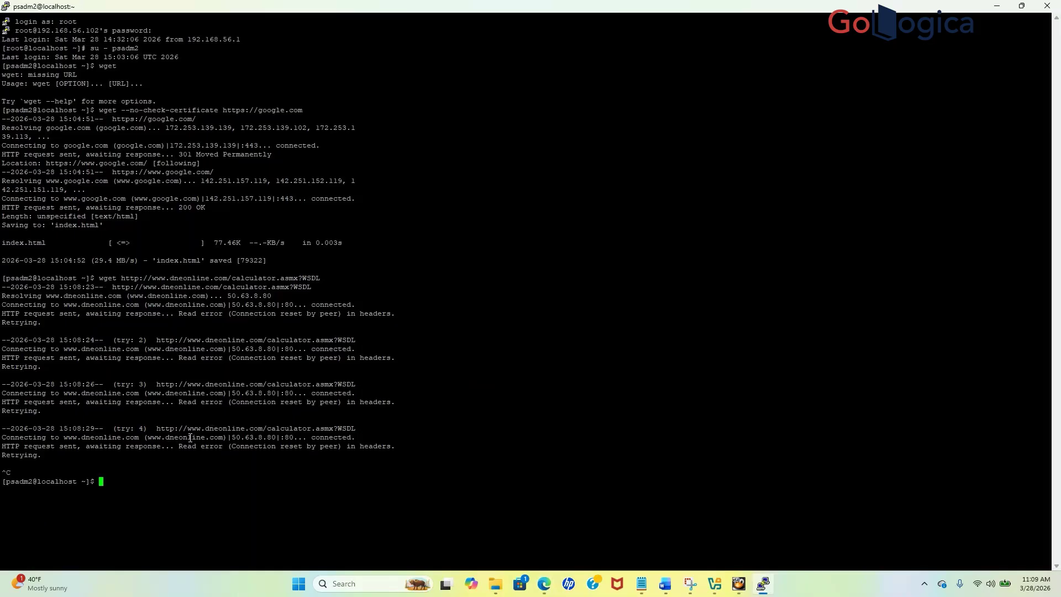
type("get")
right_click(190, 437)
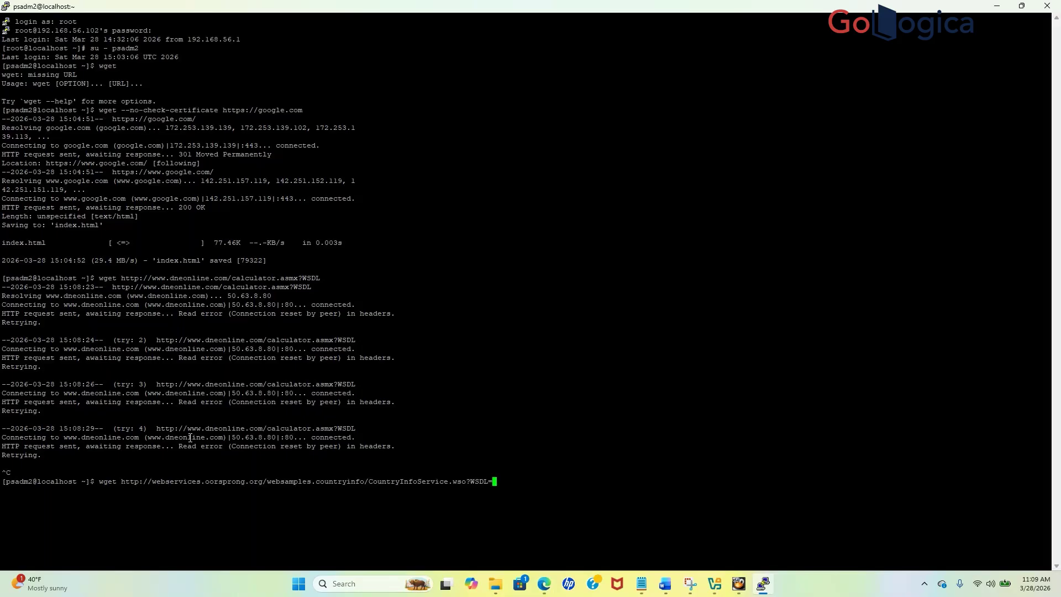
key("Return")
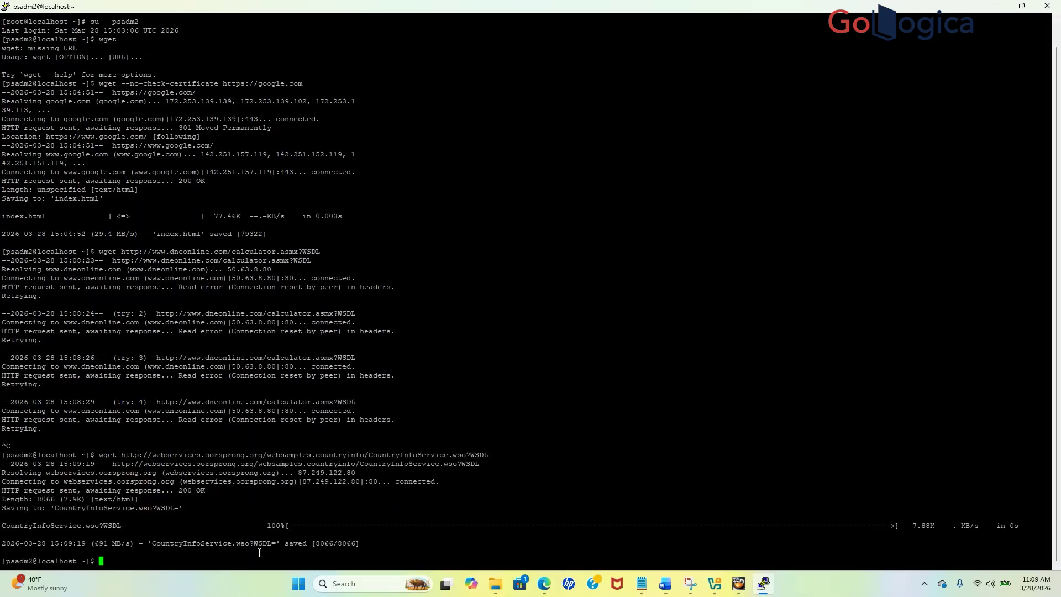
left_click_drag(307, 548, 249, 549)
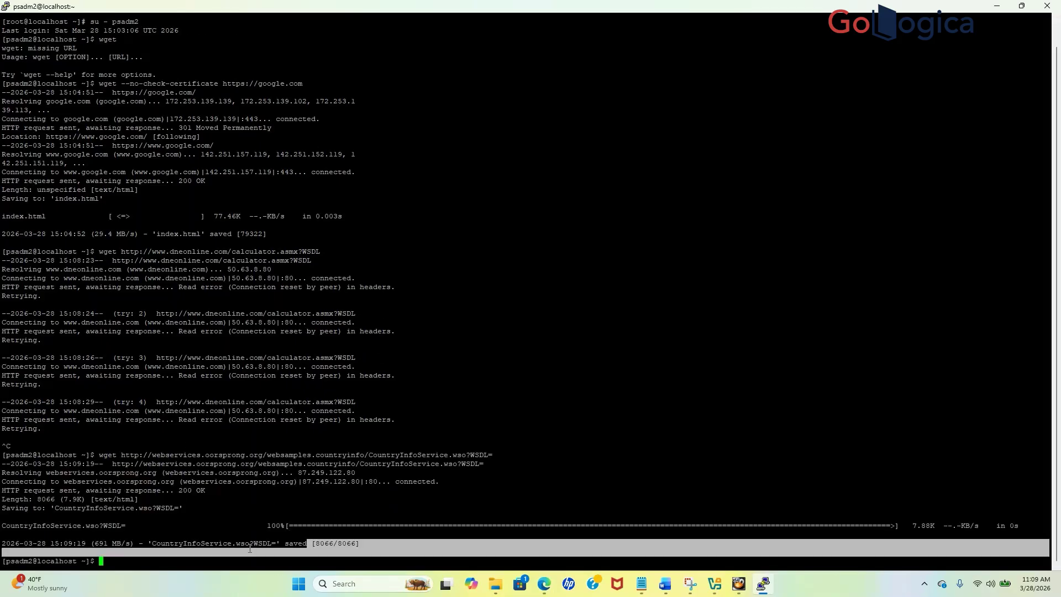
left_click(533, 543)
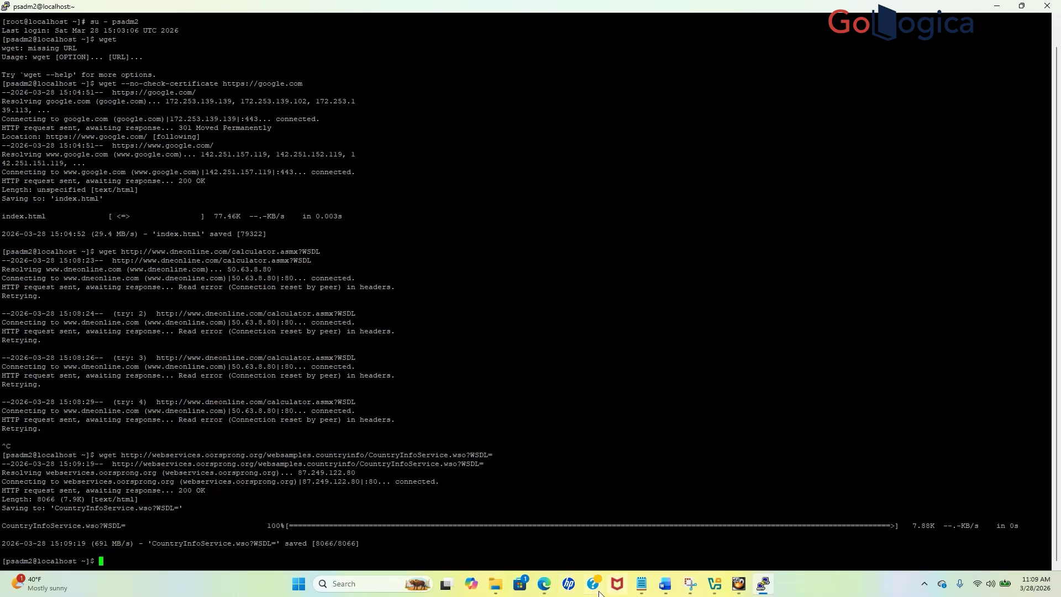
Back in the Consume Web Service Wizard, replace the WSDL URL with the copied CountryInfoService address and try to continue
left_click(544, 584)
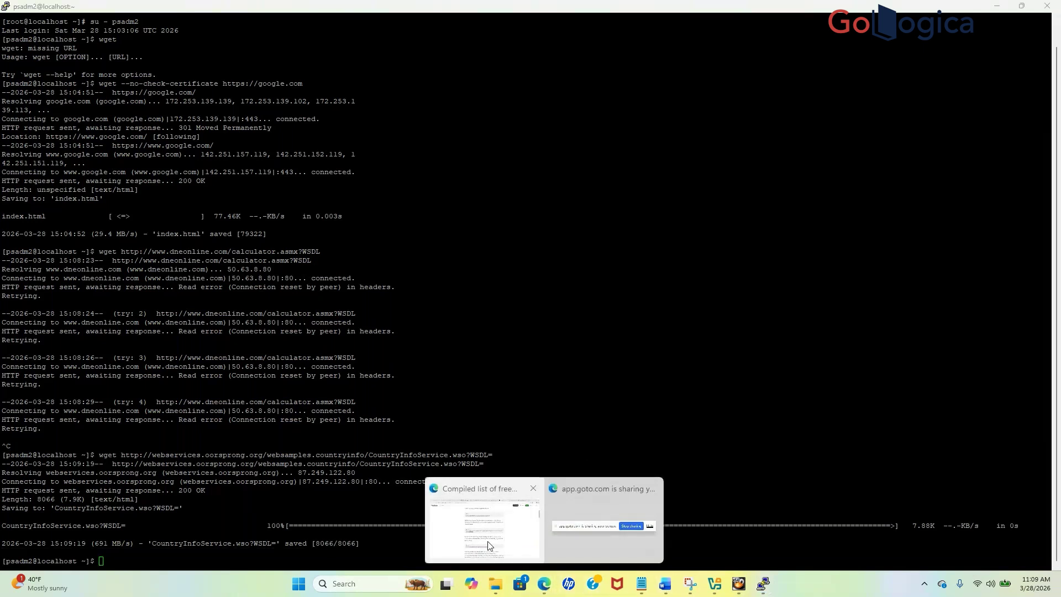
left_click(488, 546)
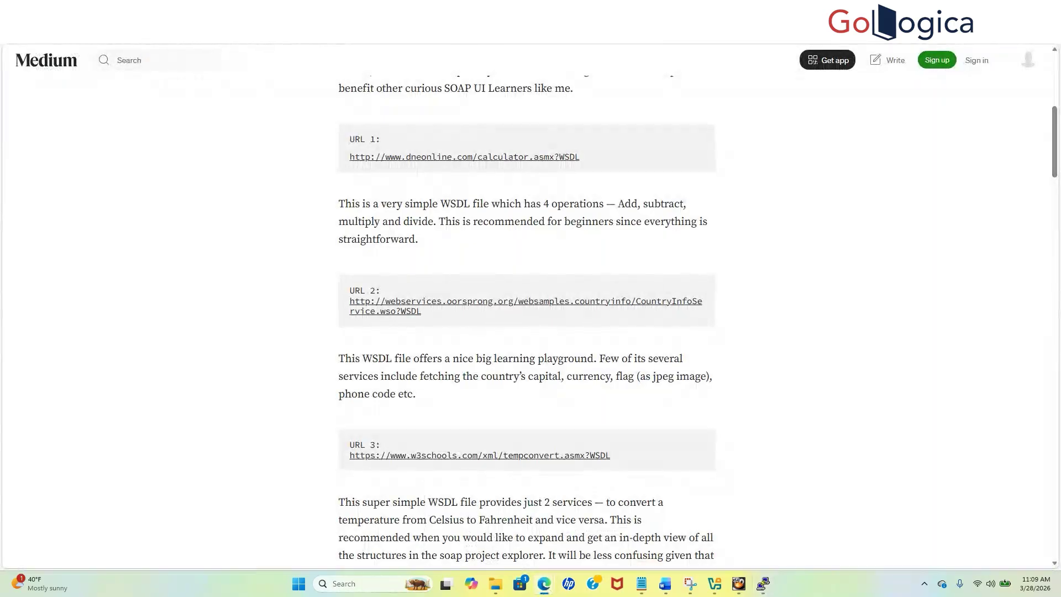
left_click(61, 10)
left_click(116, 258)
left_click_drag(283, 260, 2, 277)
key("BackSpace")
key("ctrl+v")
key("BackSpace")
key("BackSpace")
key("BackSpace")
key("BackSpace")
key("BackSpace")
key("BackSpace")
key("ctrl+v")
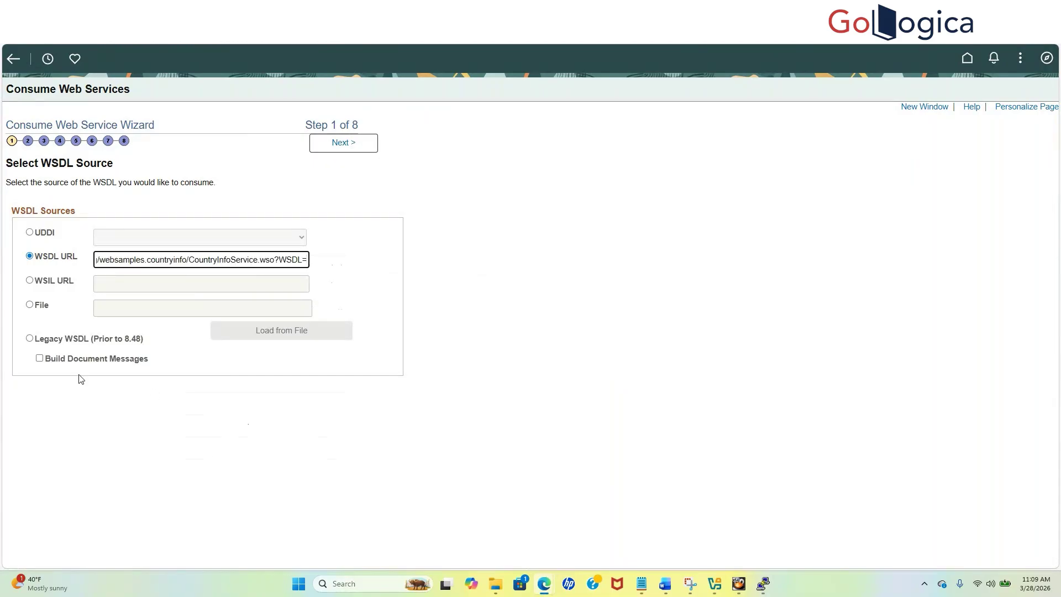
left_click(354, 144)
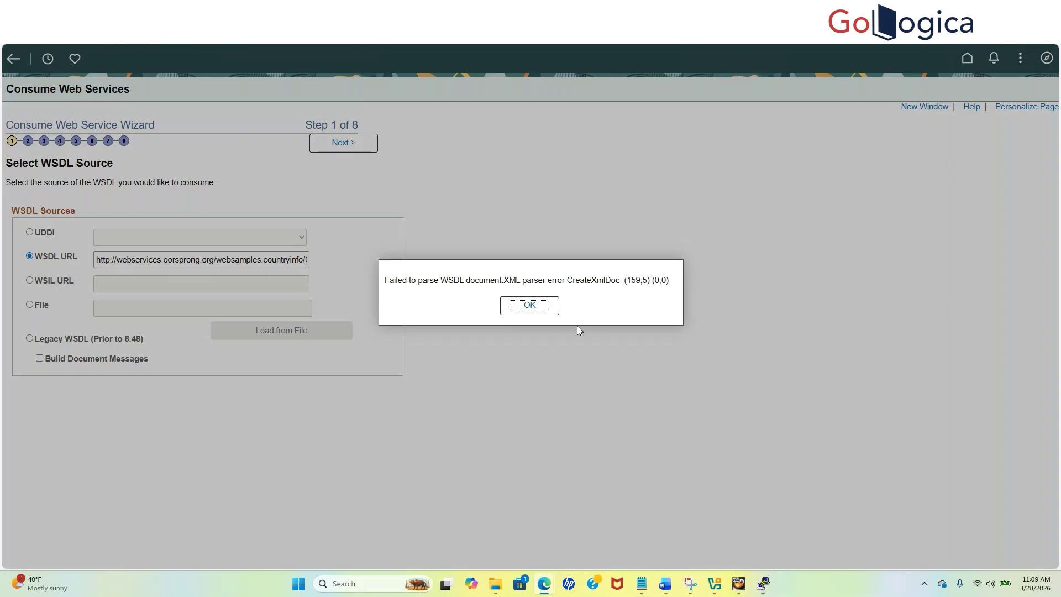
left_click(532, 307)
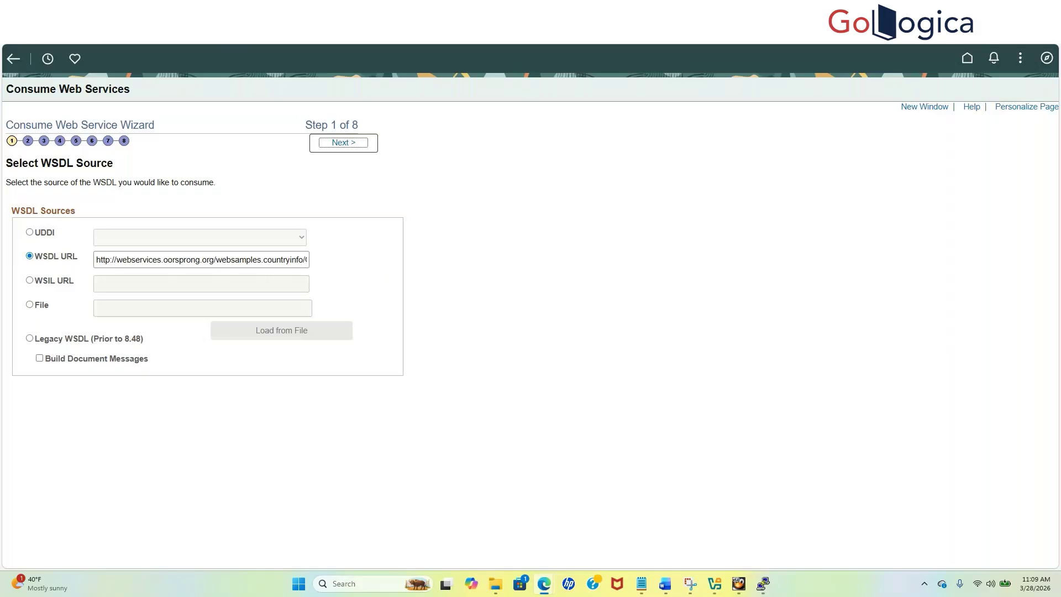
Return to the Medium article, open the URL 3 tempconvert WSDL link to check it, and go back to the article
key("ctrl+Tab")
scroll(519, 222, "down", 4)
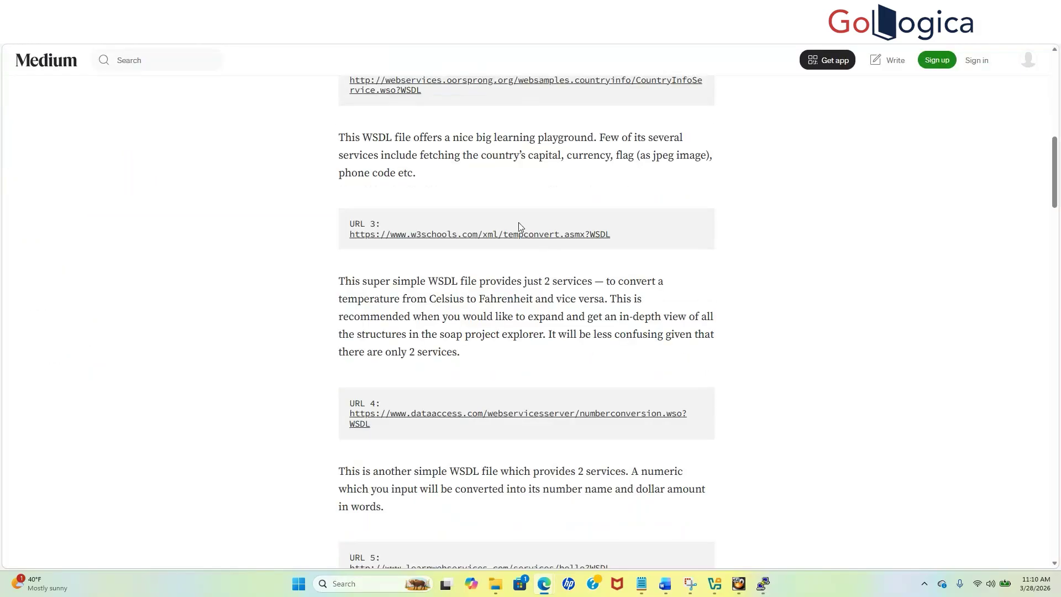
right_click(521, 230)
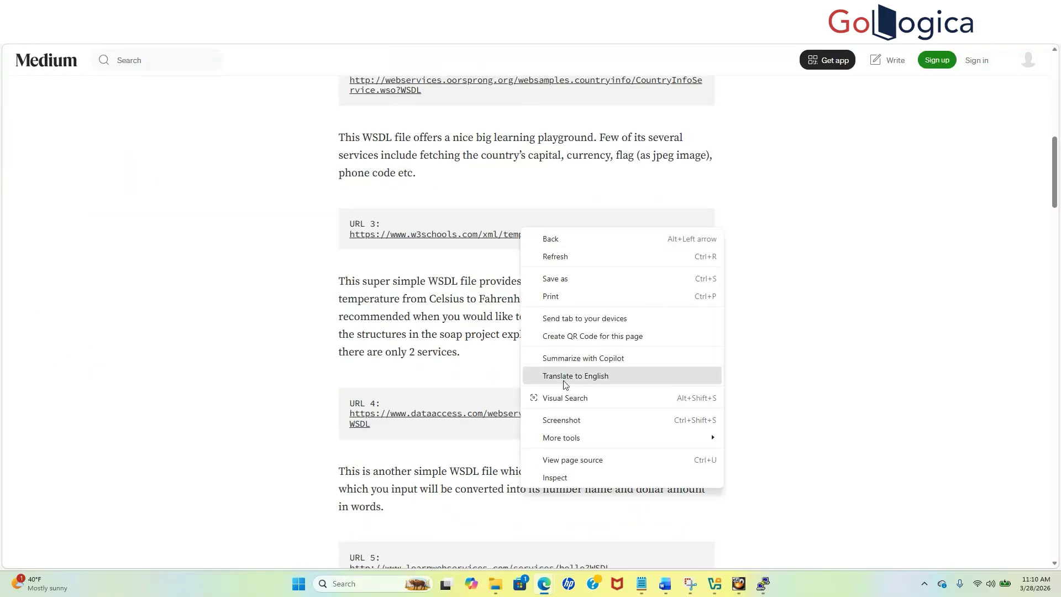
left_click(438, 233)
left_click(438, 232)
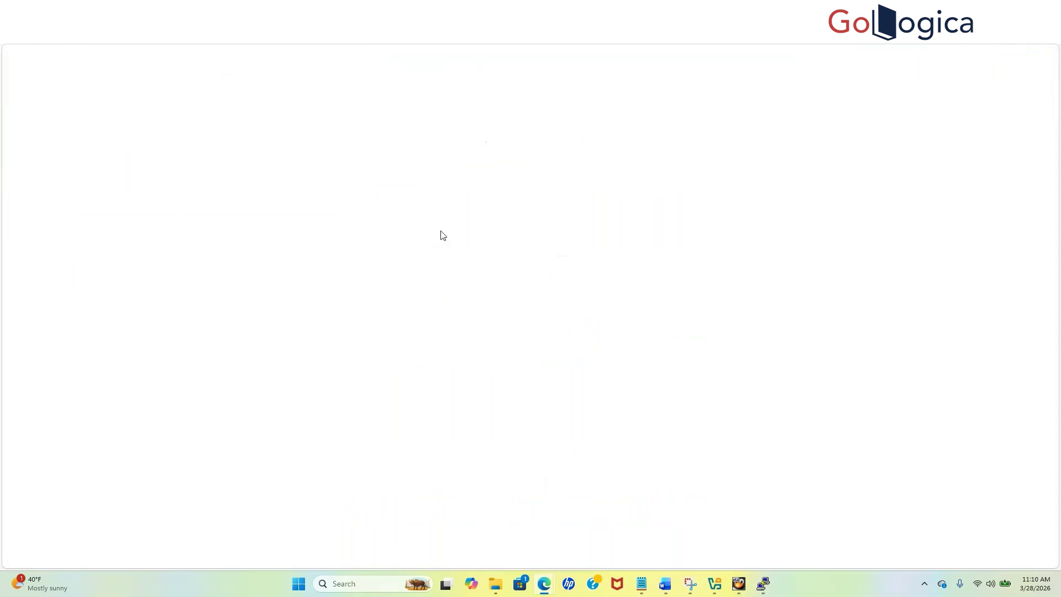
key("alt+Left")
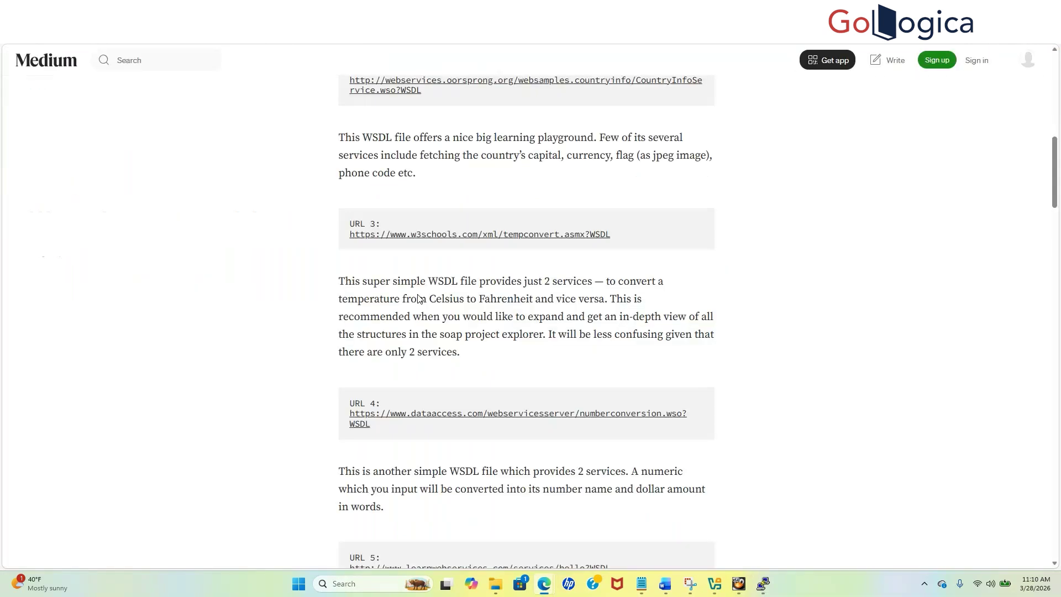
right_click(439, 234)
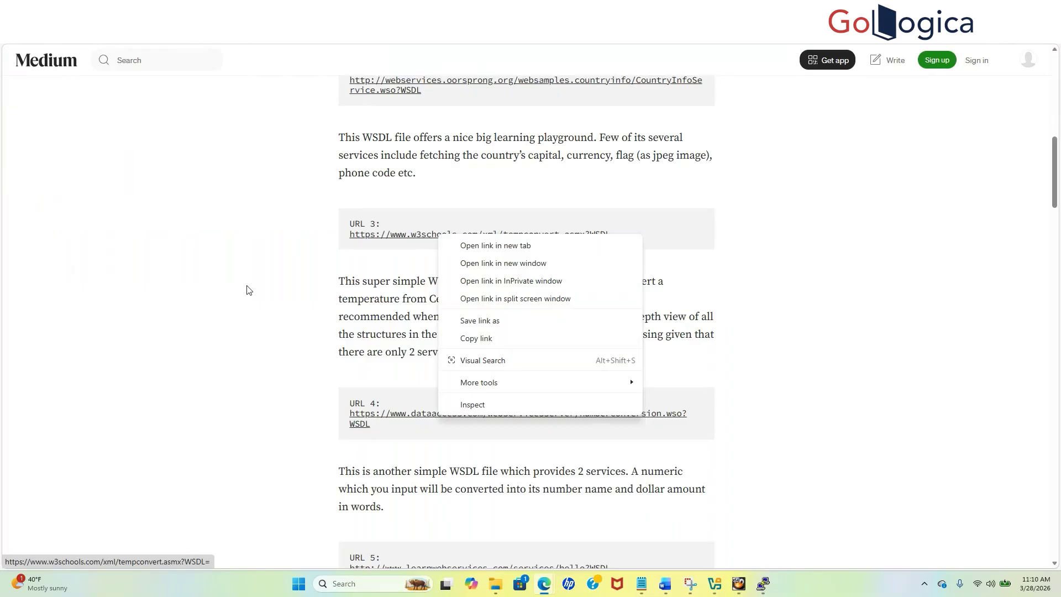
left_click(283, 306)
Copy the URL 4 numberconversion WSDL link, open it to check the service page, and return to the article
scroll(547, 415, "down", 3)
right_click(503, 252)
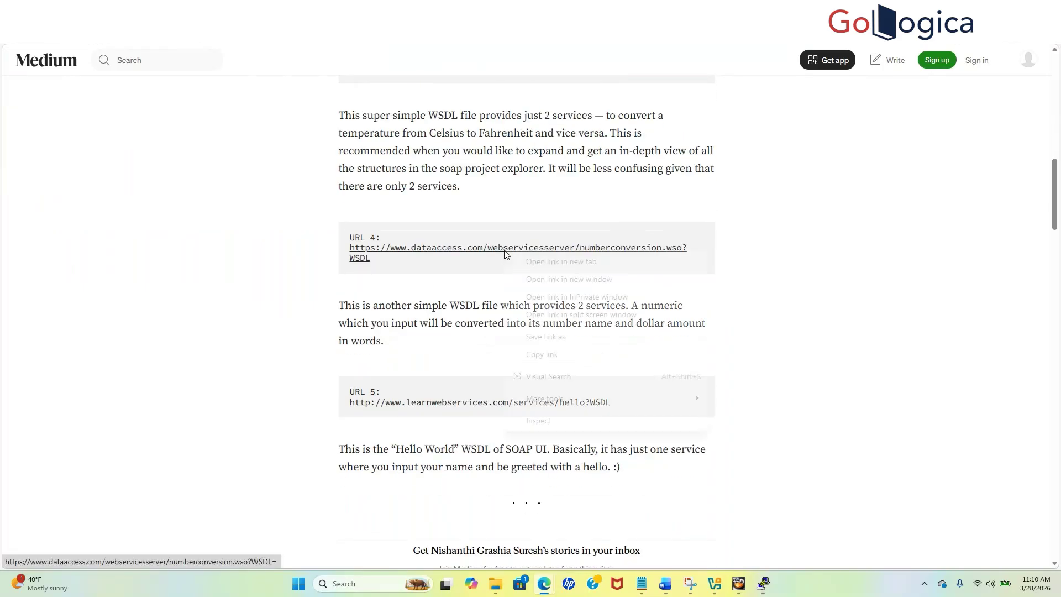
left_click(532, 358)
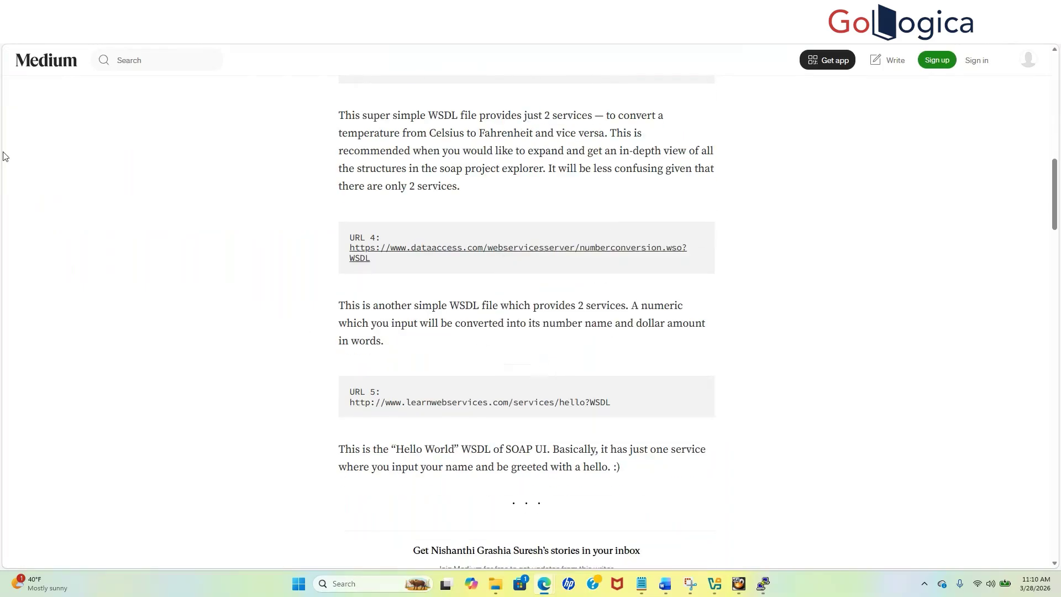
left_click(764, 585)
mouse_move(544, 587)
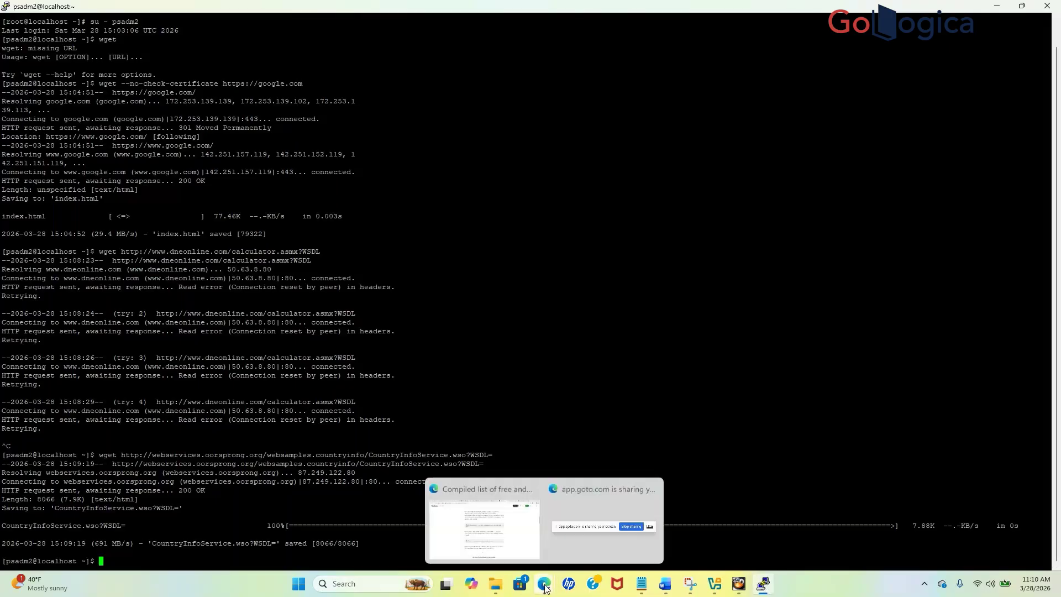
left_click(484, 527)
left_click(473, 248)
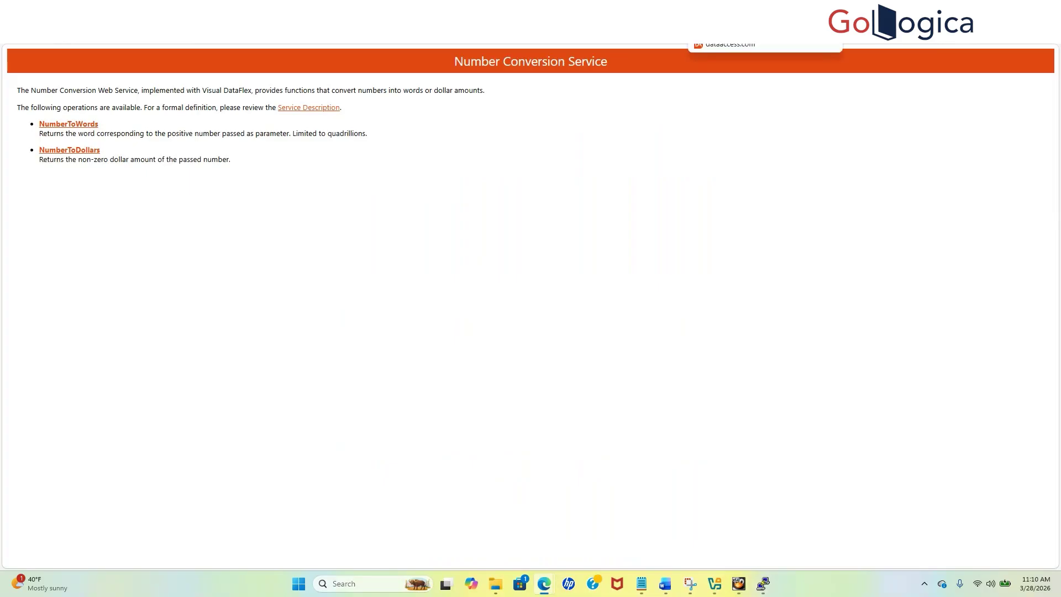
left_click(809, 10)
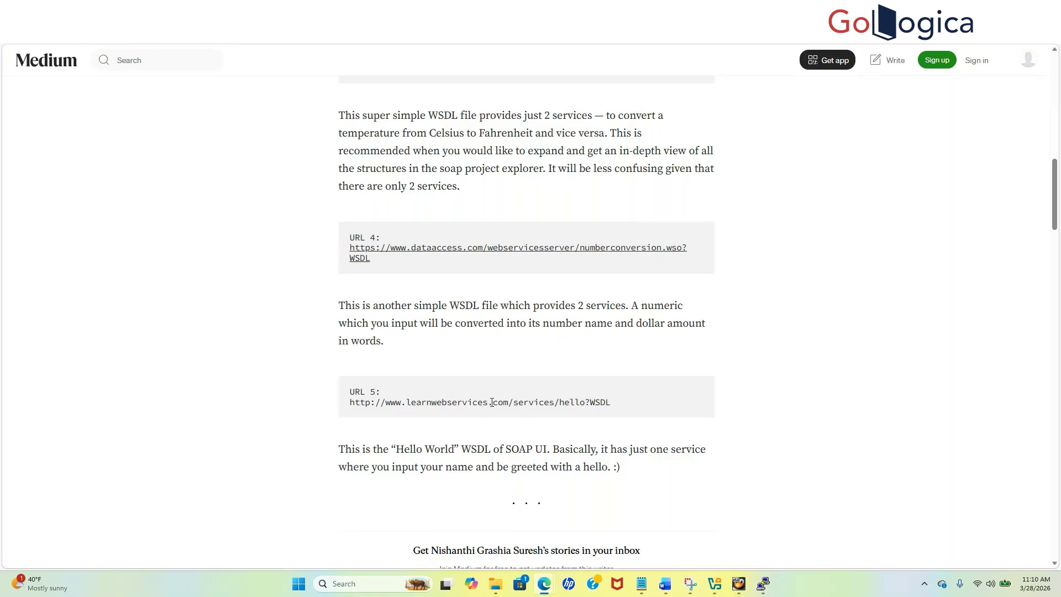
scroll(467, 412, "down", 2)
double_click(412, 291)
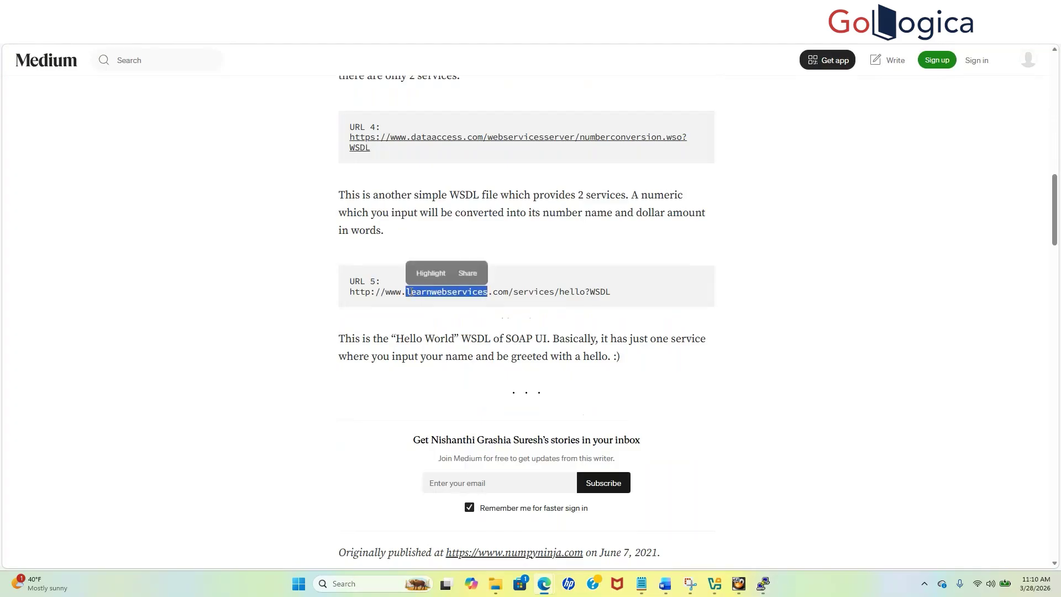
left_click(631, 298)
double_click(582, 301)
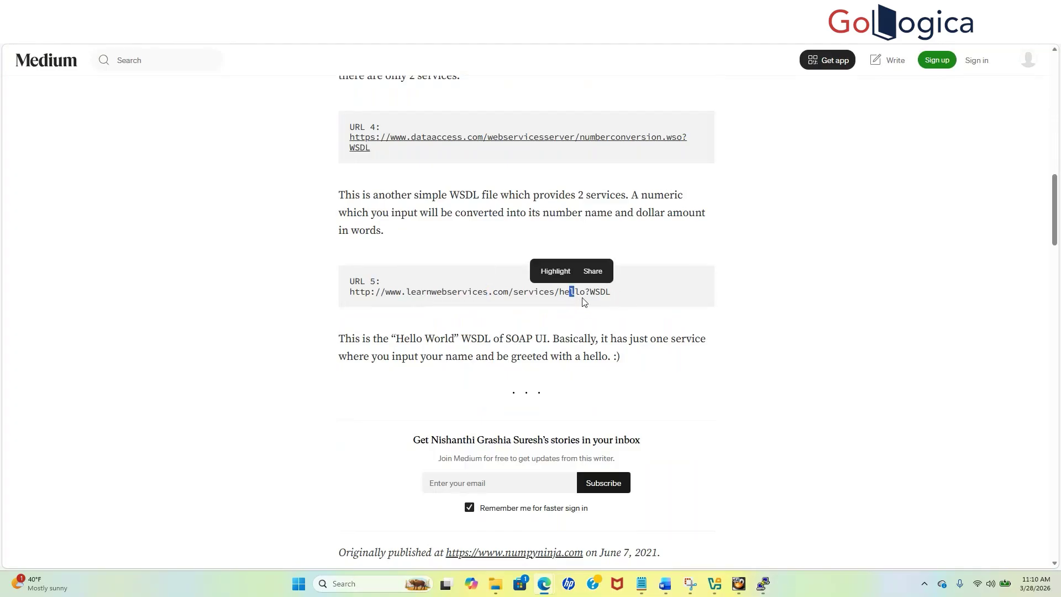
left_click_drag(615, 293, 353, 303)
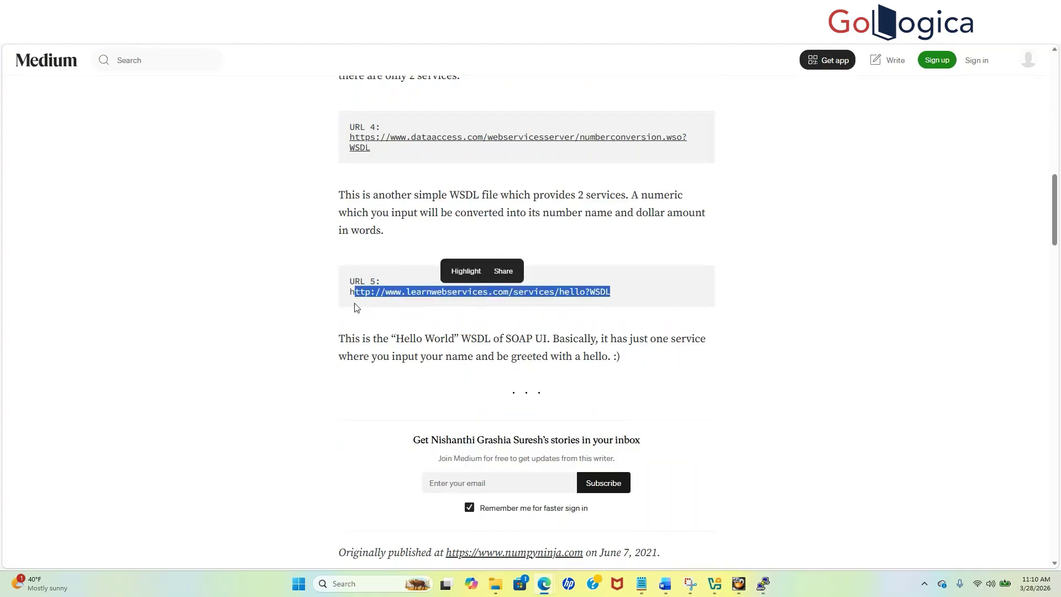
right_click(388, 296)
left_click(433, 304)
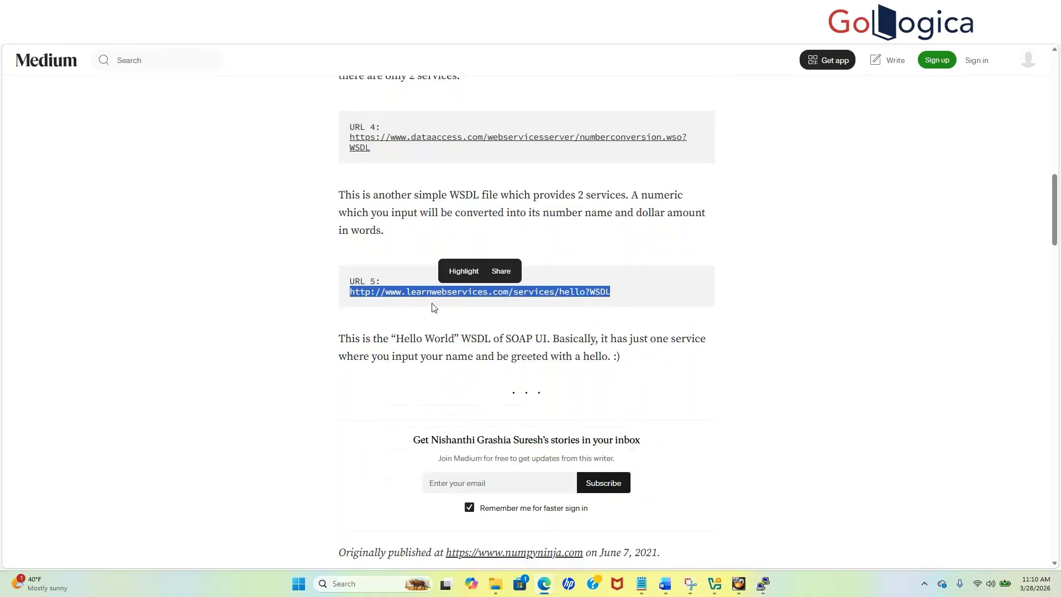
Start entering a wget command in PuTTY, and return to Edge to check the copied learnwebservices address in the browser
left_click(764, 586)
type("wge")
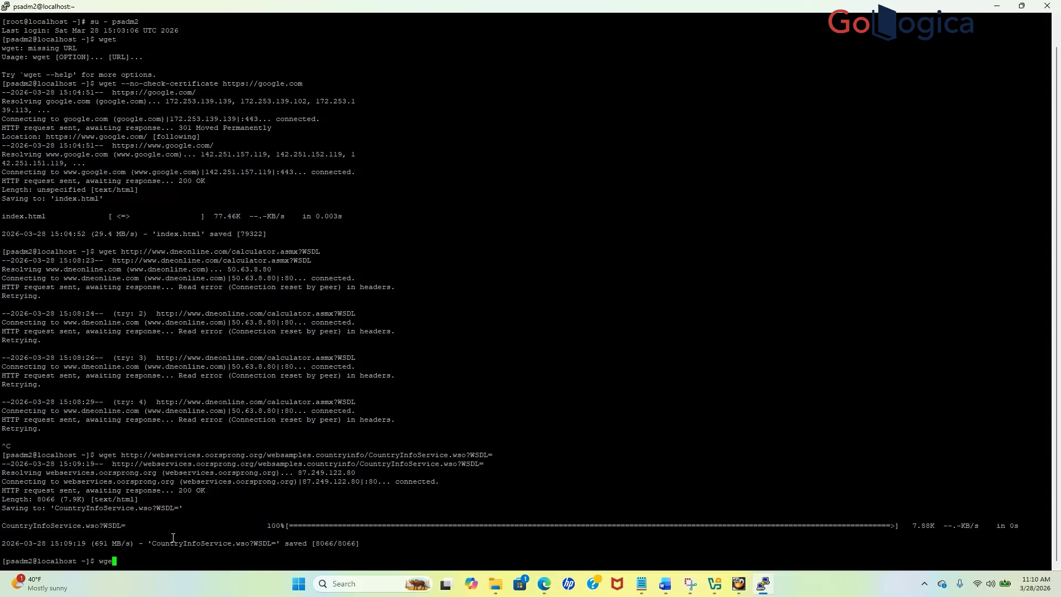
left_click(545, 584)
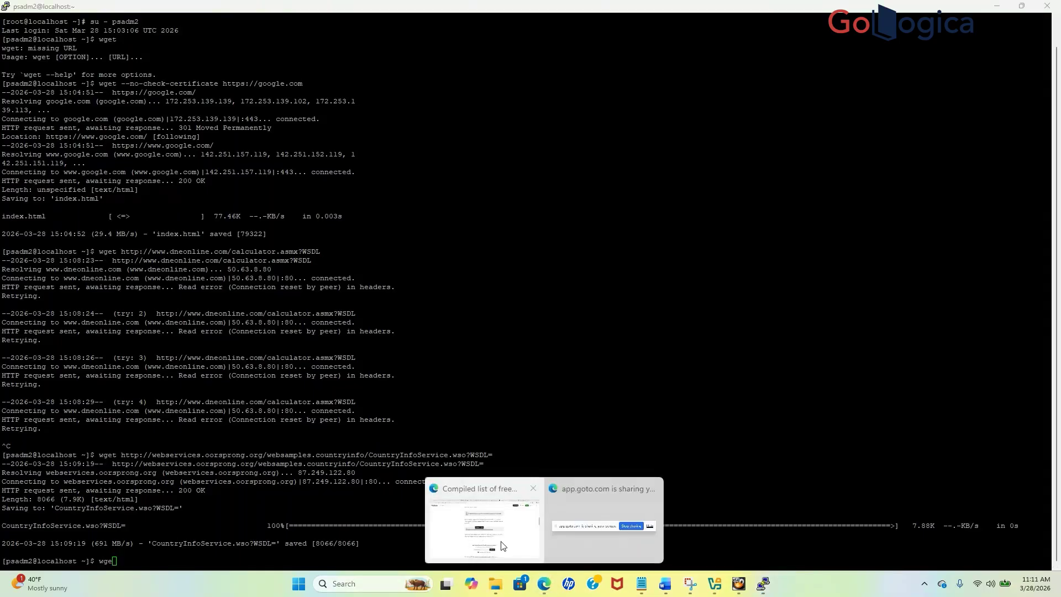
left_click(539, 528)
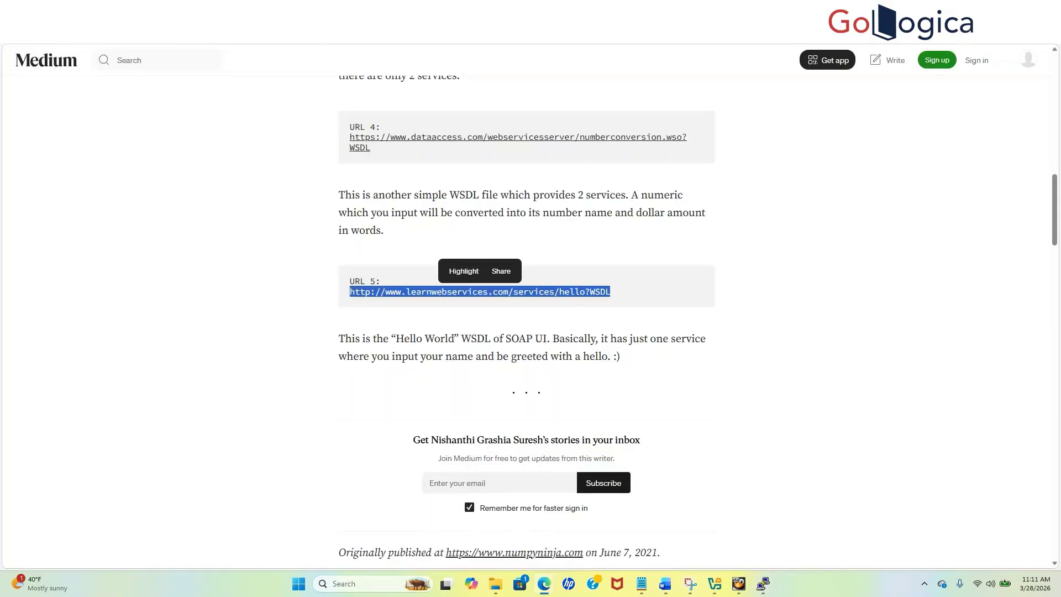
key("ctrl+Tab")
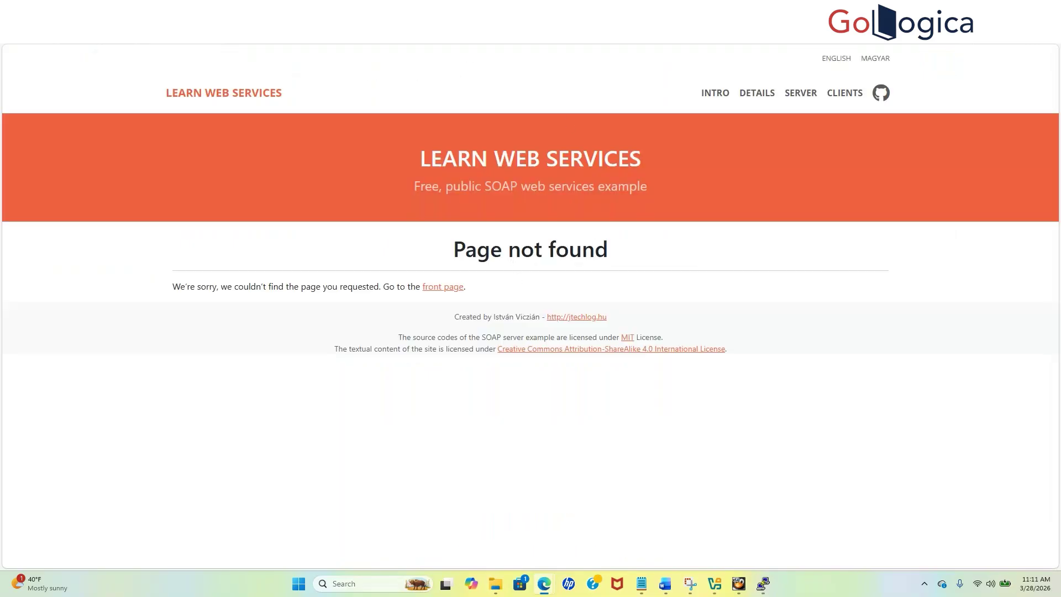
Reopen the Medium article from the "wsdl urls for practice" search results, review its list, and open the URL 1 calculator link
key("ctrl+Tab")
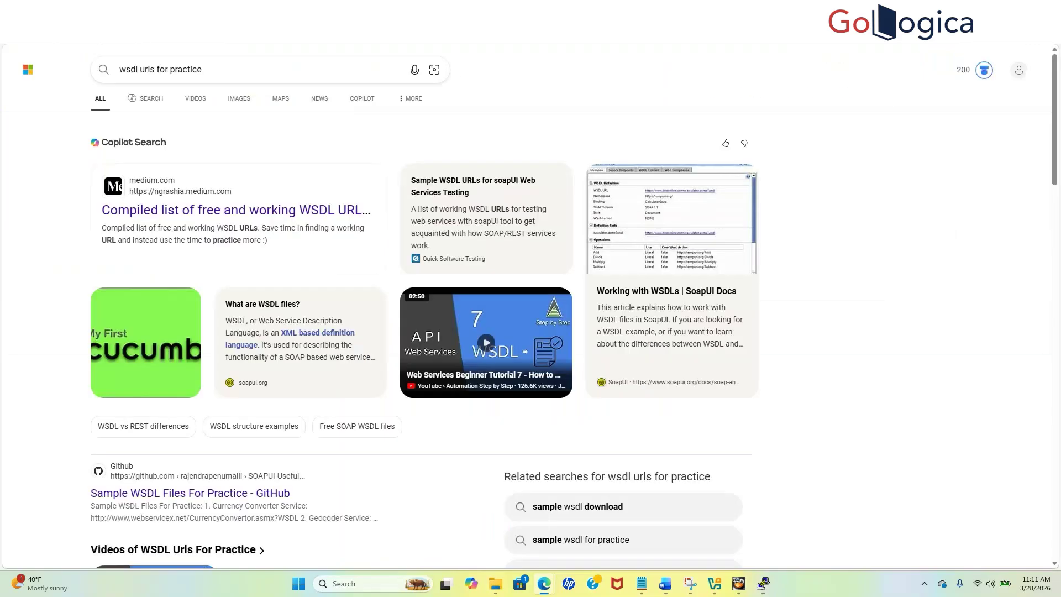
left_click(149, 191)
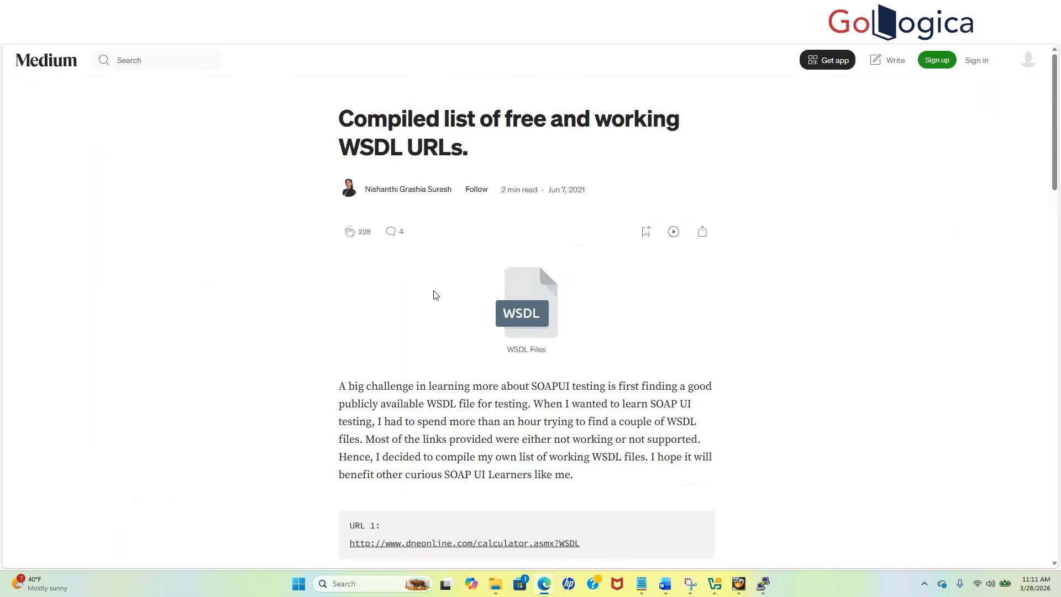
scroll(434, 295, "down", 20)
scroll(434, 295, "up", 3)
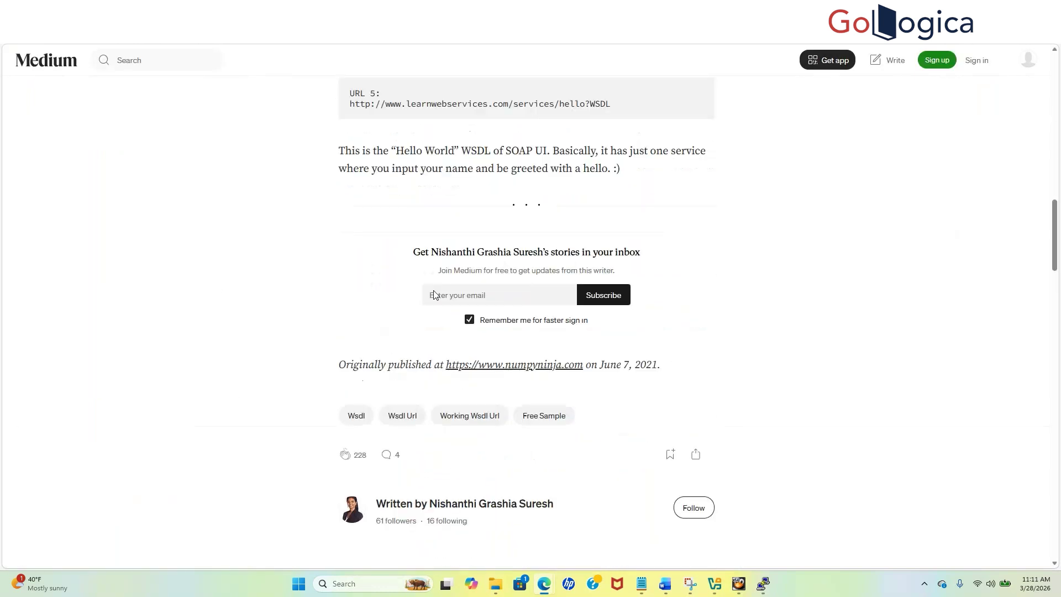
scroll(434, 295, "up", 3)
scroll(370, 208, "down", 3)
scroll(370, 208, "up", 15)
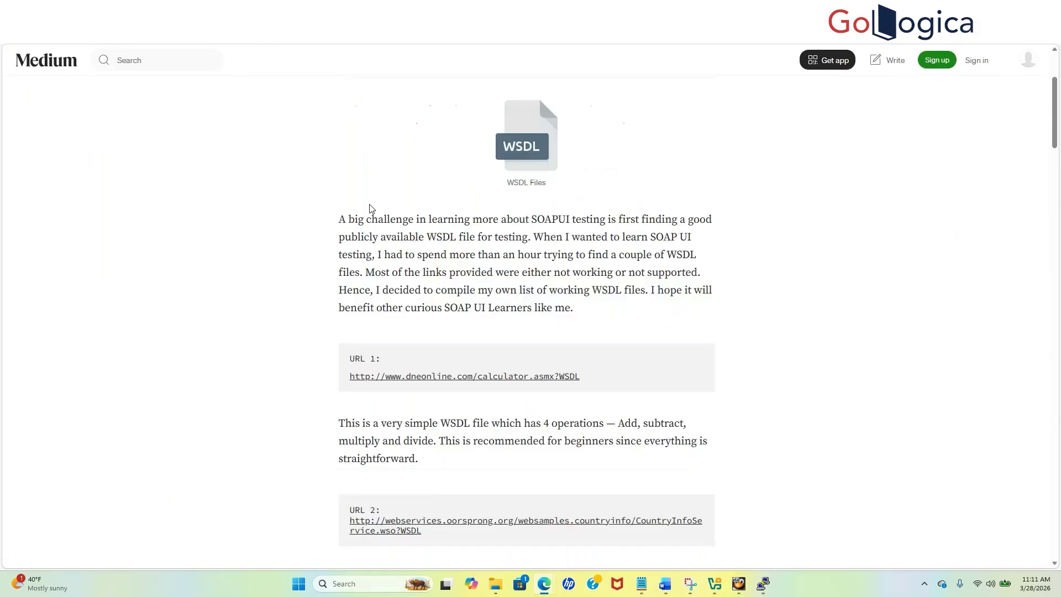
left_click(526, 380)
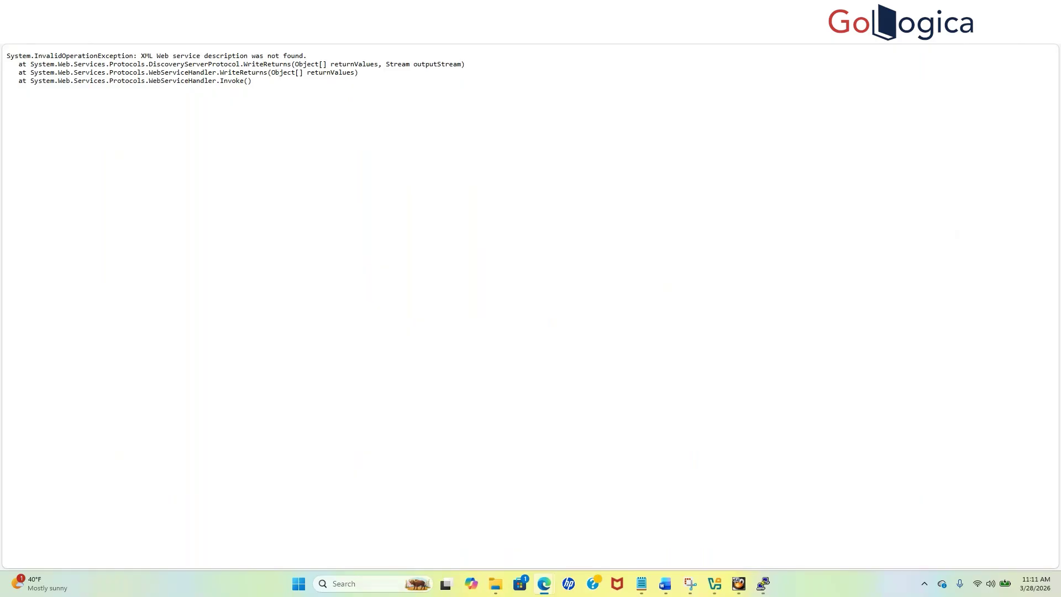
key("ctrl+l")
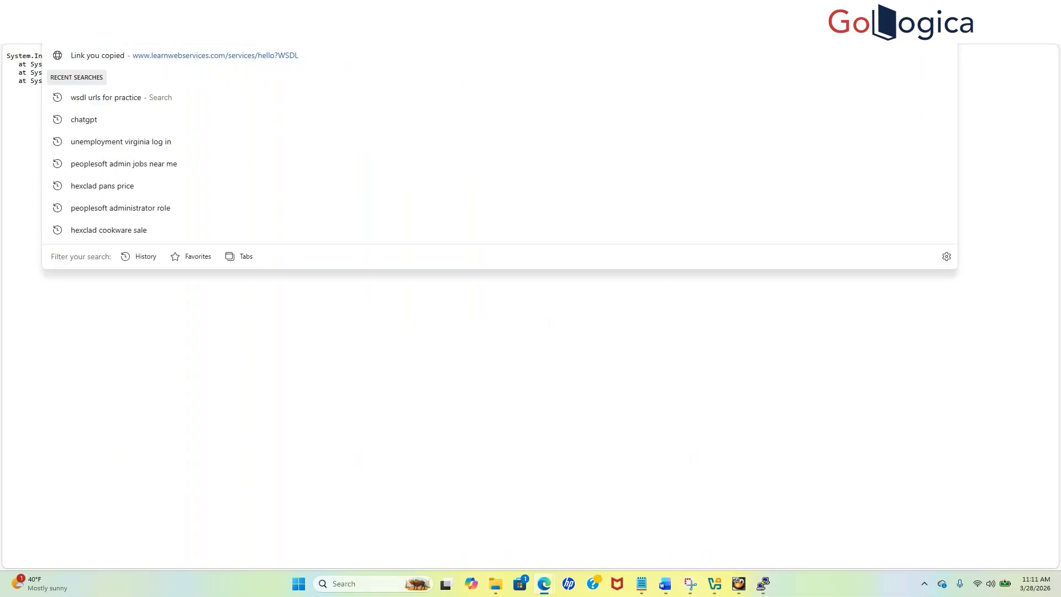
key("ctrl+v")
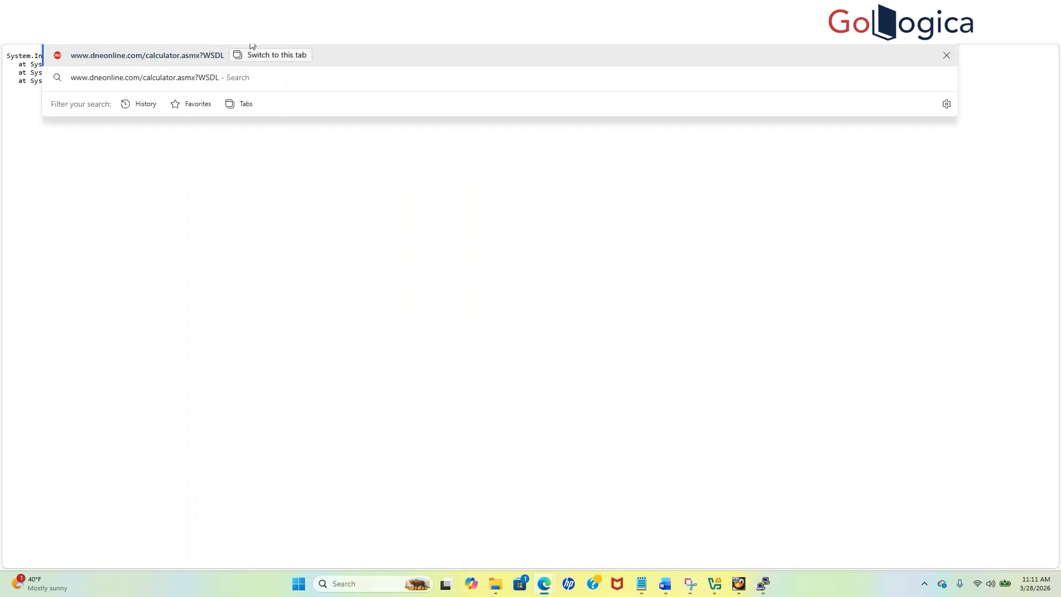
key("Return")
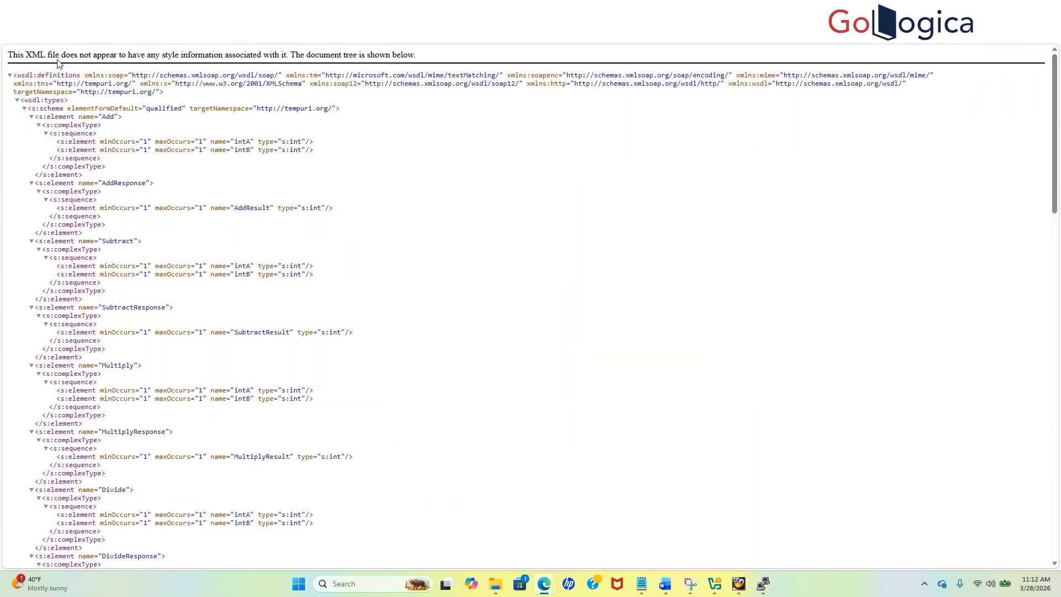
key("ctrl+l")
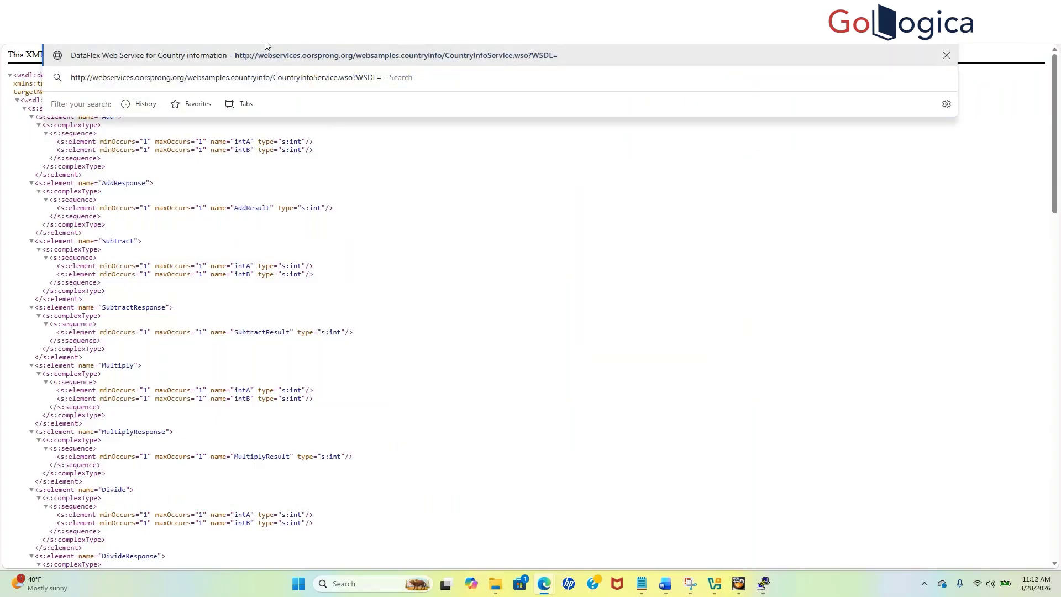
key("BackSpace")
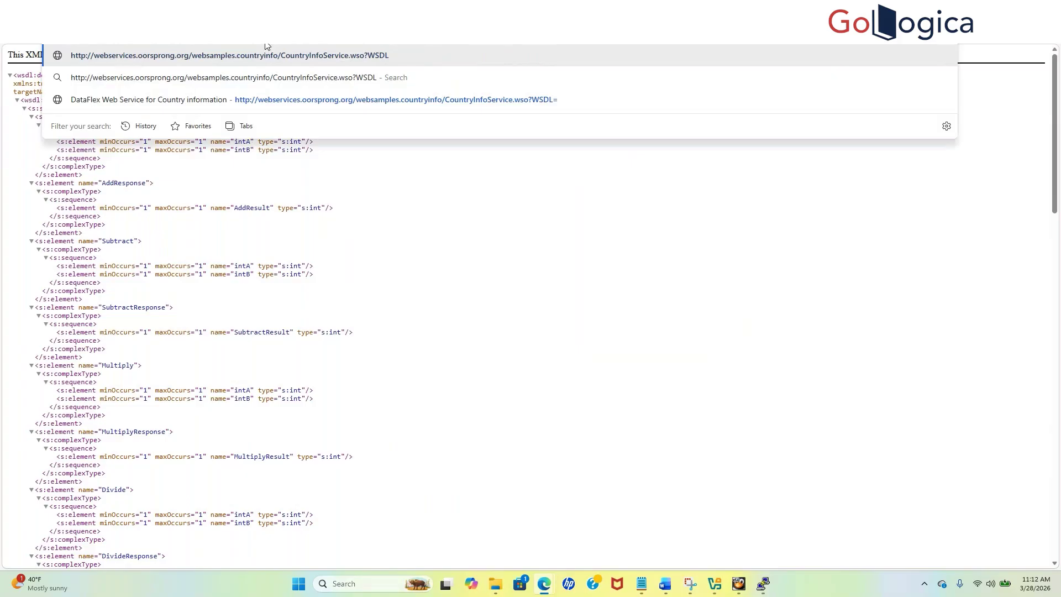
key("Return")
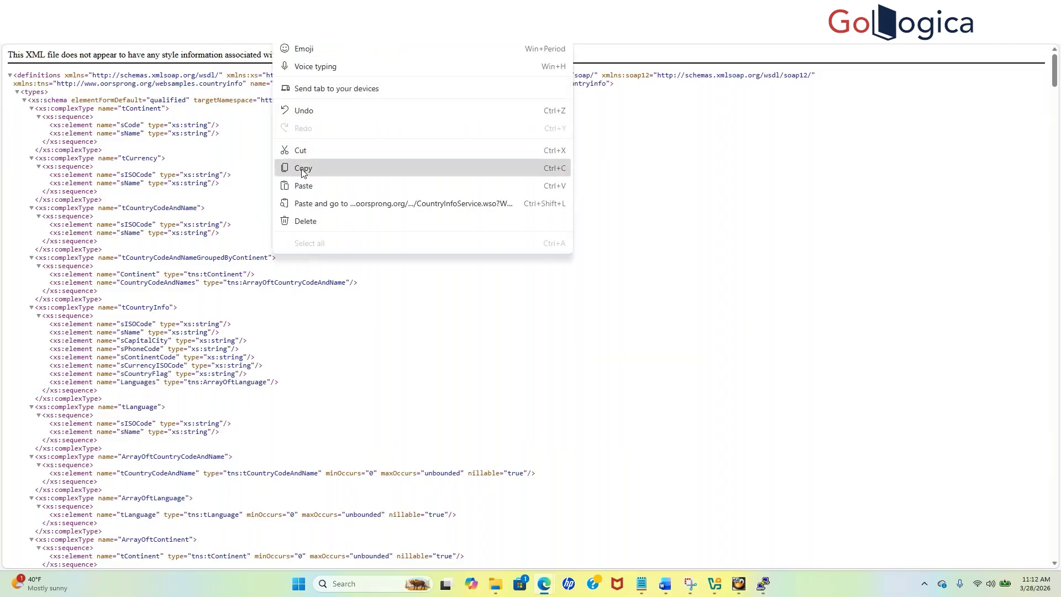
left_click(302, 167)
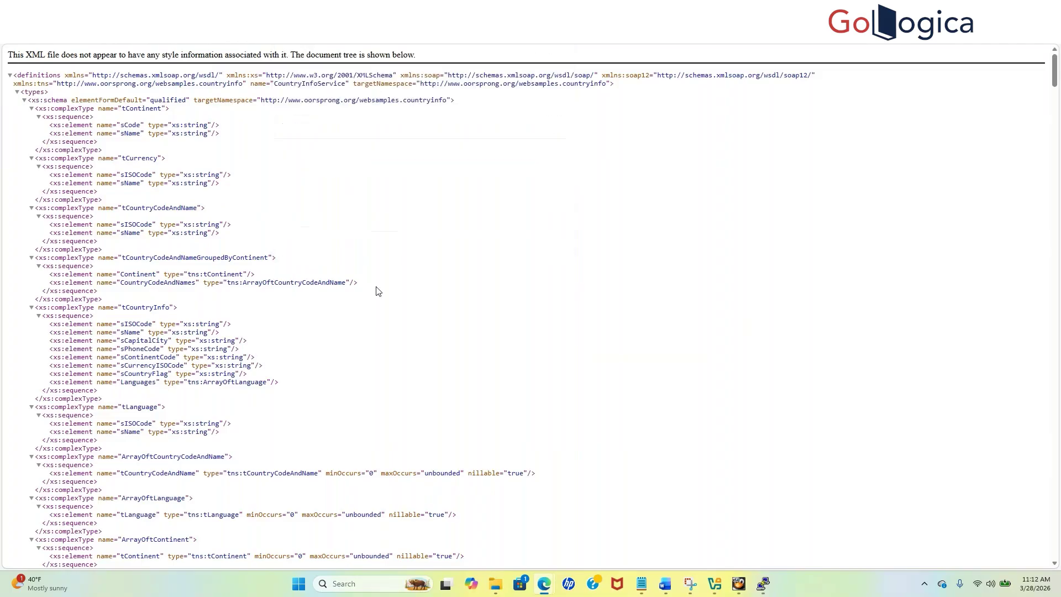
left_click(759, 587)
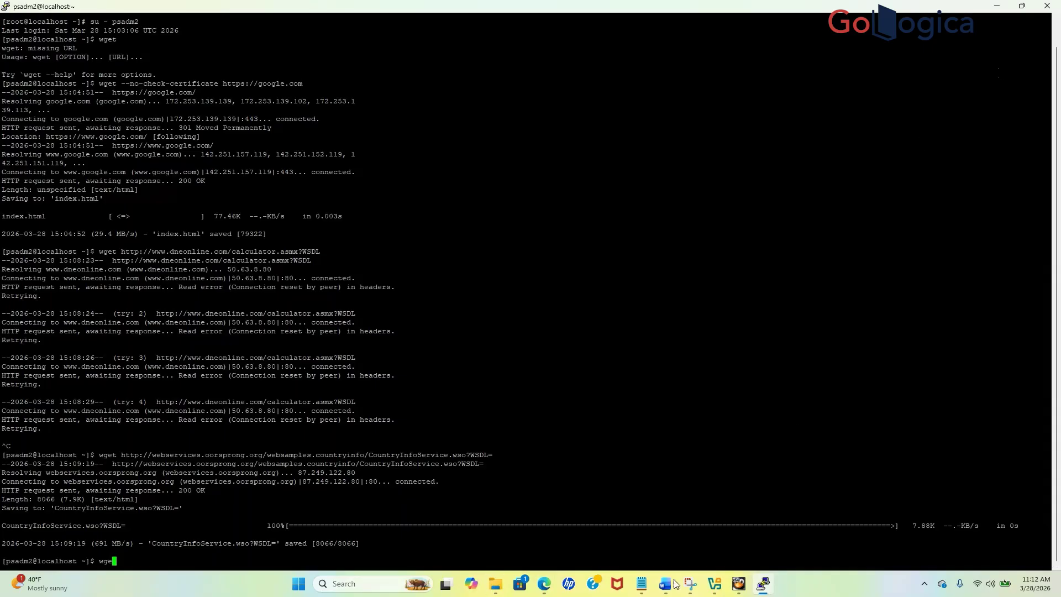
left_click(544, 583)
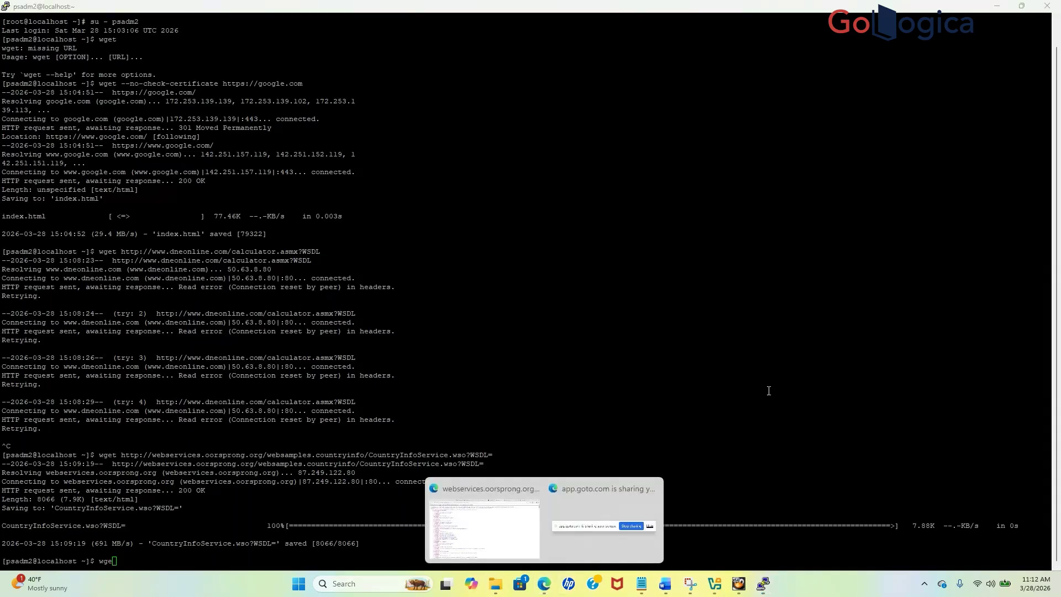
left_click(526, 537)
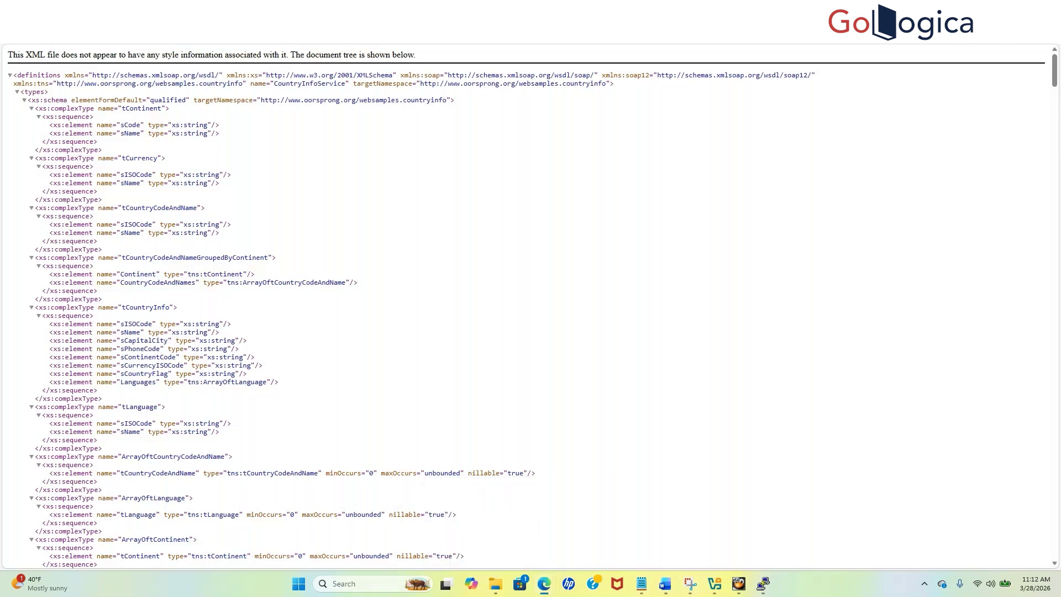
left_click(188, 9)
left_click_drag(140, 260, 327, 298)
left_click(96, 260)
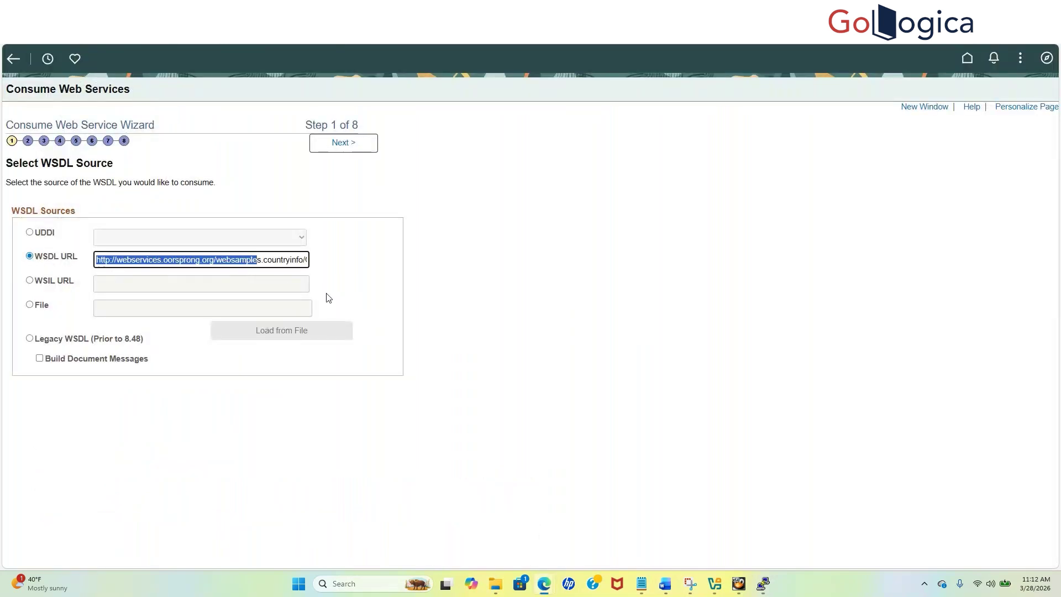
key("Delete")
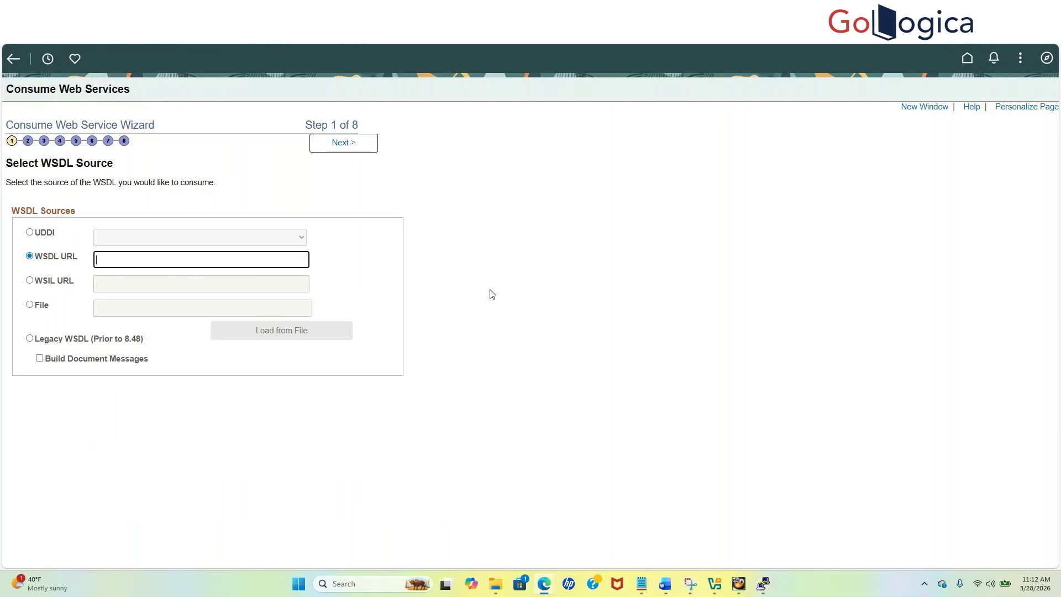
key("ctrl+v")
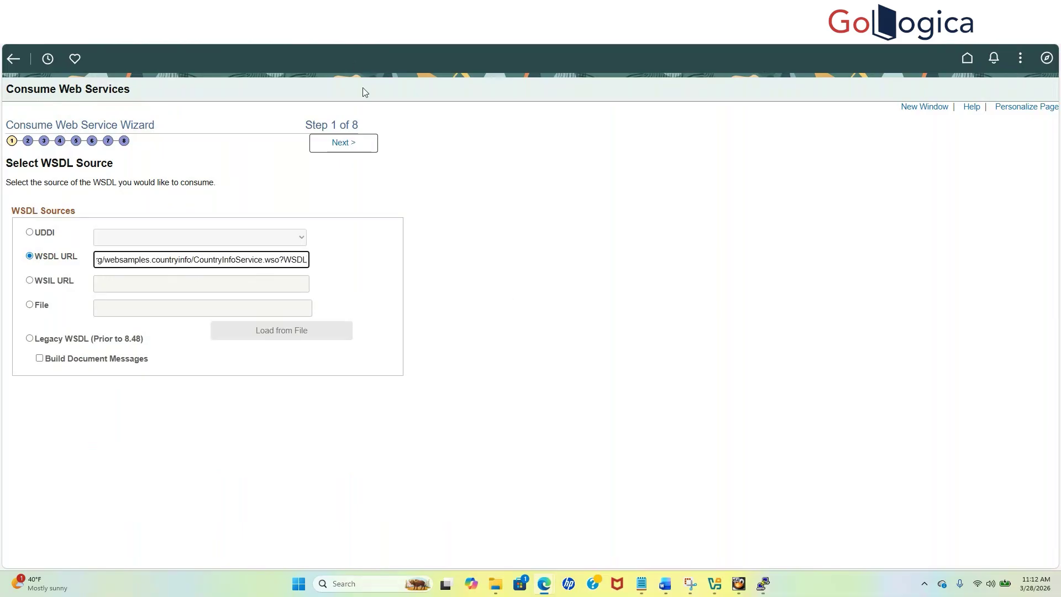
left_click(345, 143)
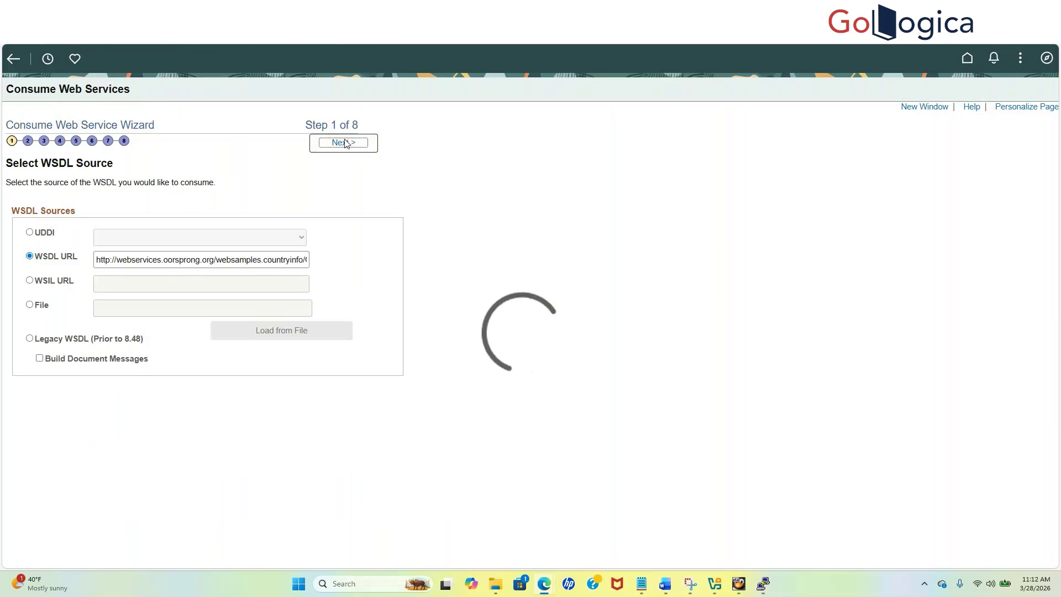
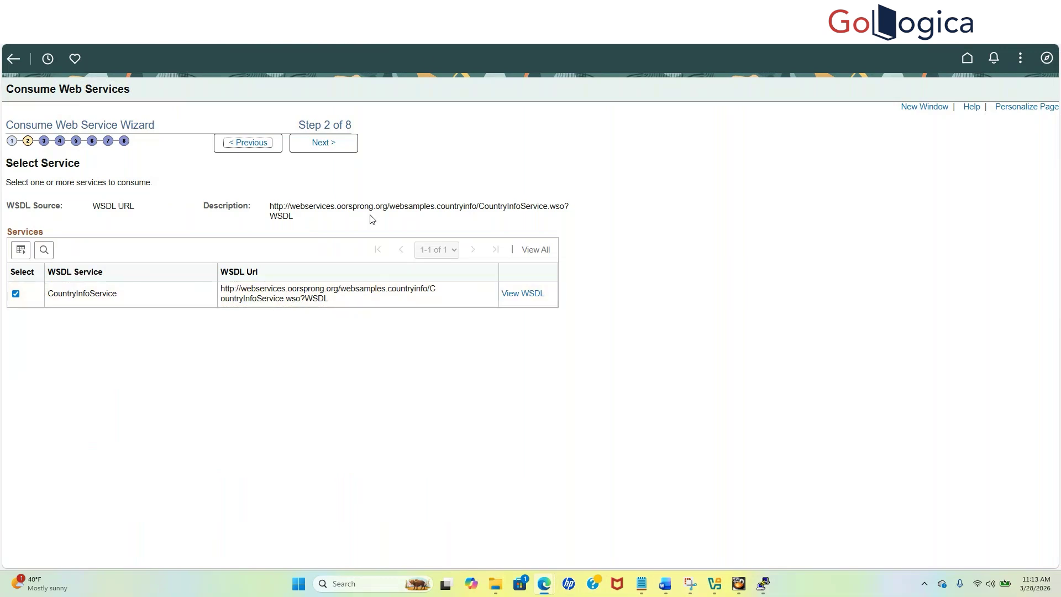
Accept CountryInfoService as the service, choose only the CountryInfoServiceSoap port, and continue to the service operations
left_click(323, 143)
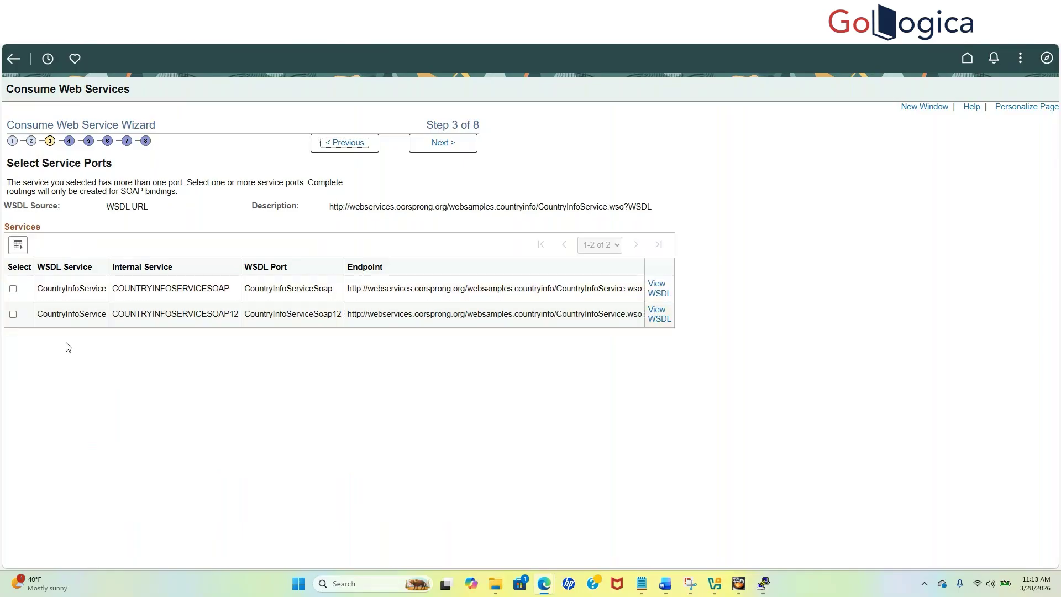
left_click(13, 291)
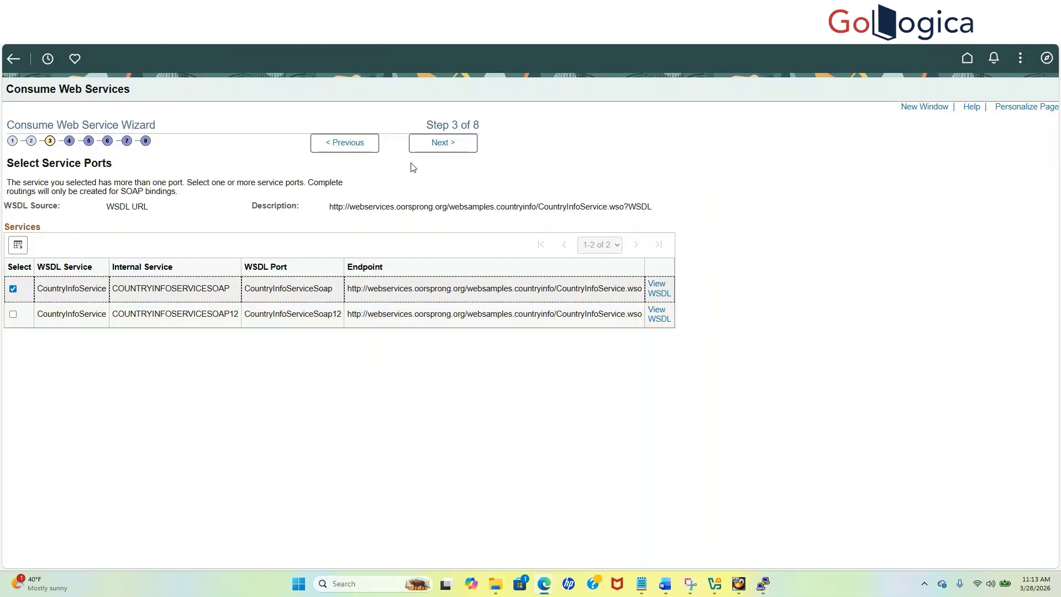
left_click(435, 143)
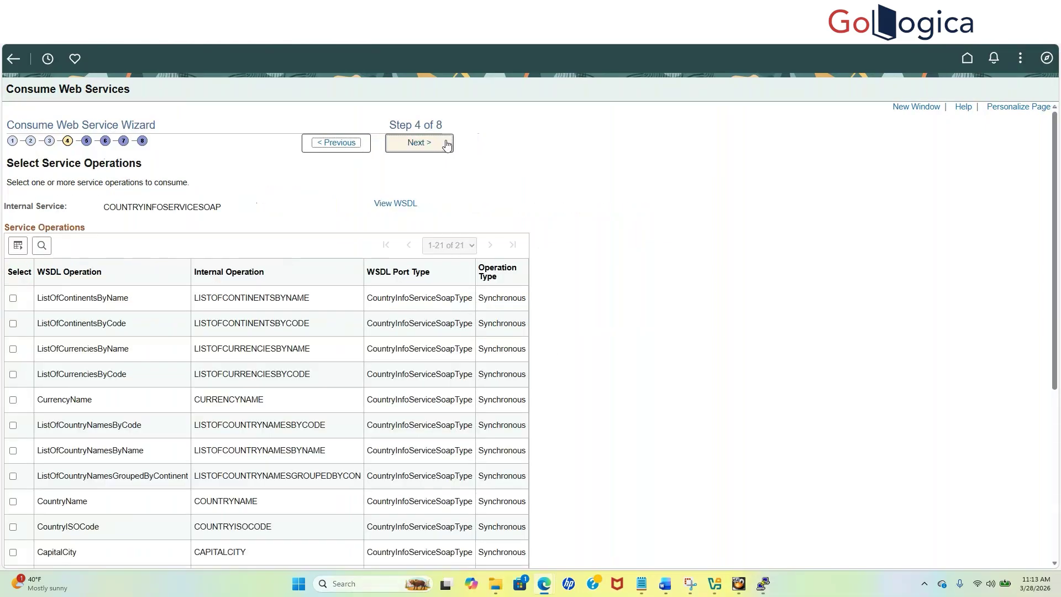
Select all the service operations of COUNTRYINFOSERVICESOAP for consumption
scroll(74, 421, "down", 1)
scroll(74, 421, "down", 4)
scroll(75, 421, "up", 5)
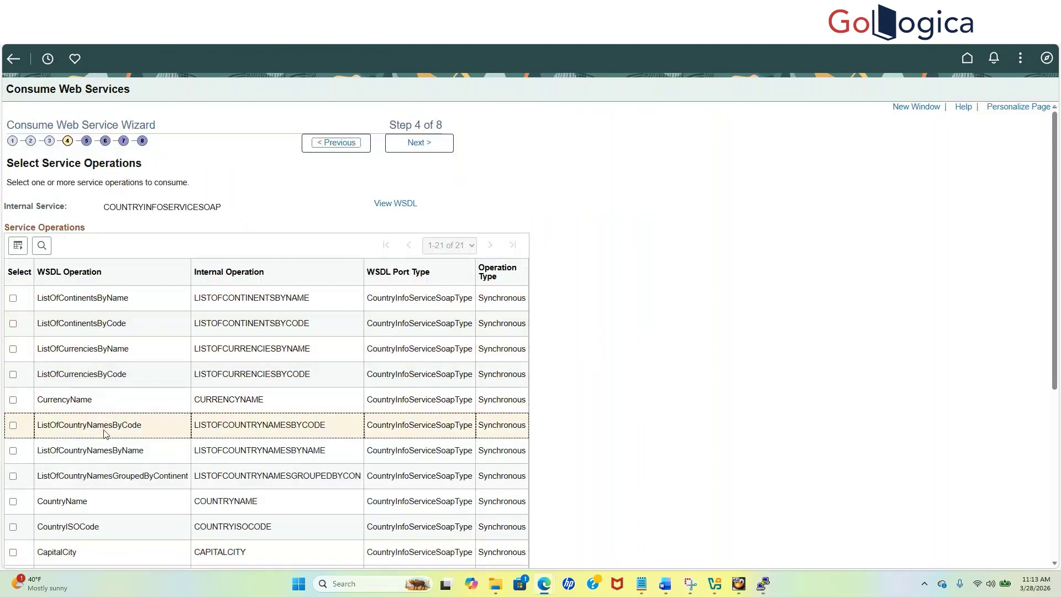
scroll(104, 432, "down", 5)
scroll(104, 432, "up", 5)
scroll(110, 426, "down", 5)
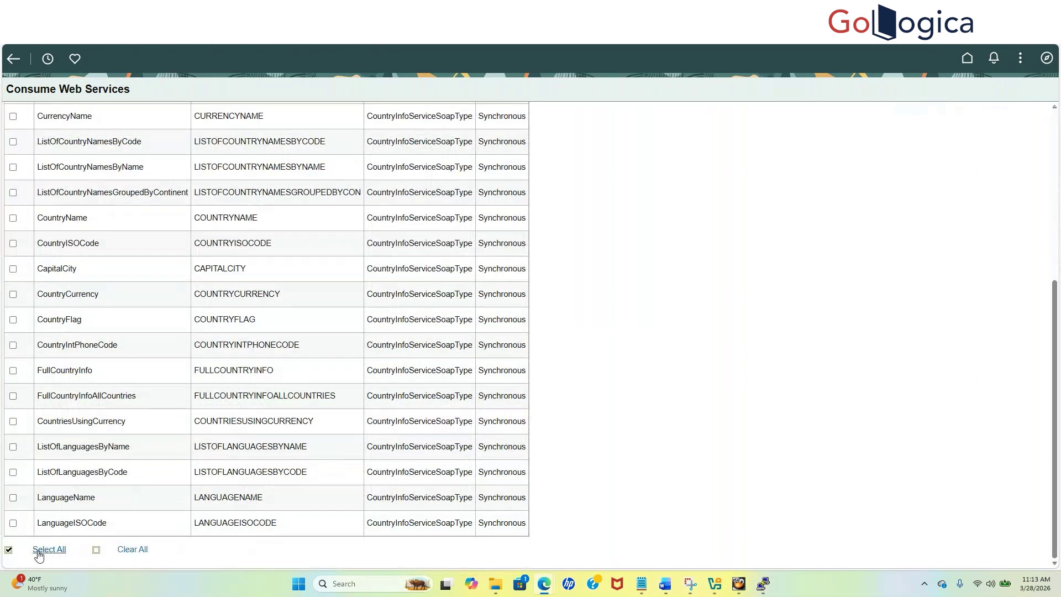
left_click(8, 551)
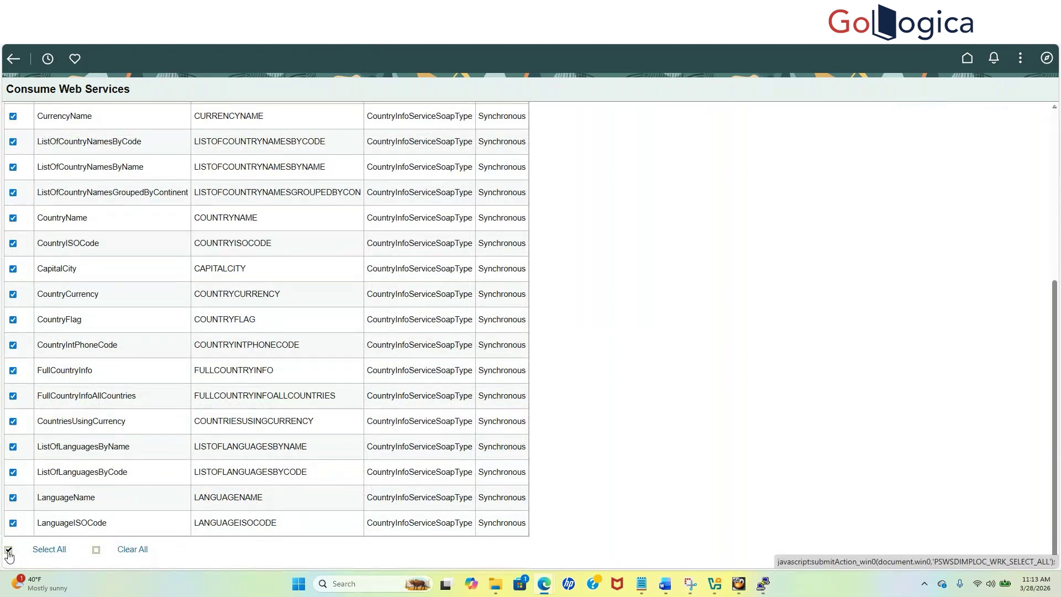
scroll(458, 364, "up", 5)
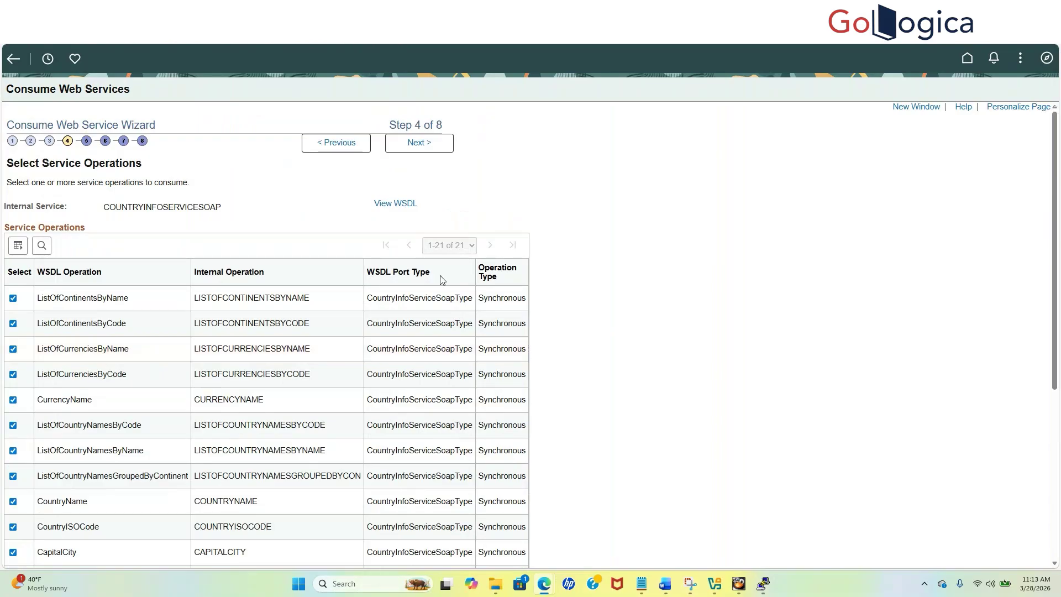
Accept the generated message names, keep the default receiver node WSDL_NODE, and finish the Consume Web Service Wizard
left_click(421, 142)
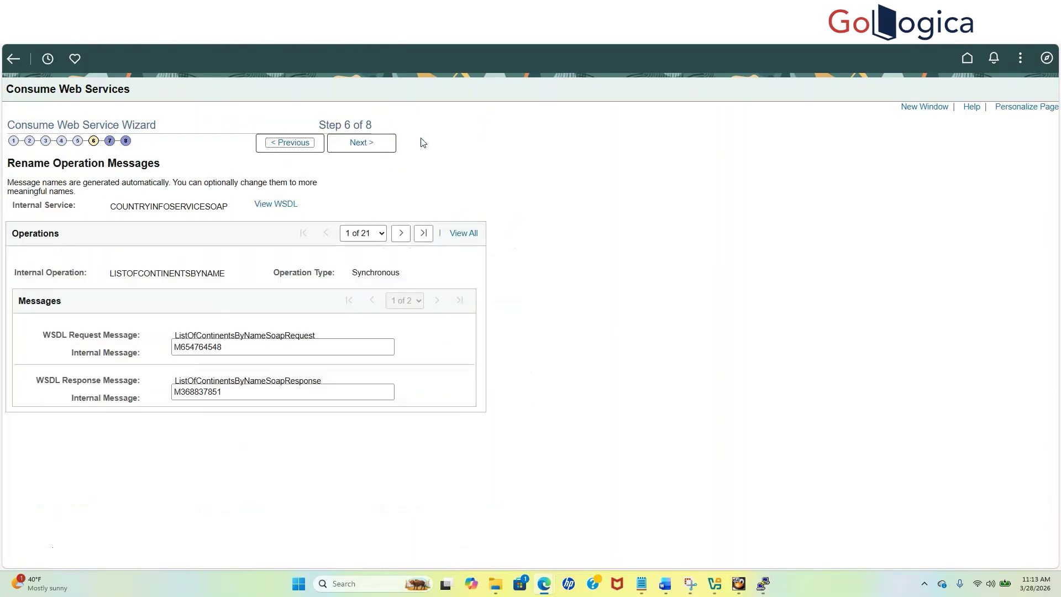
left_click(357, 143)
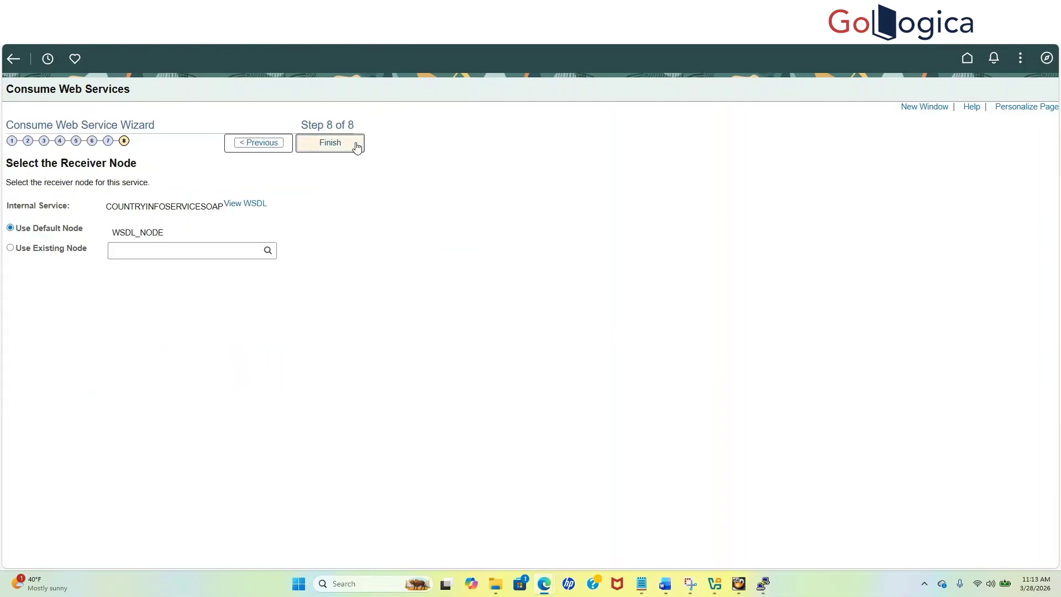
left_click(356, 145)
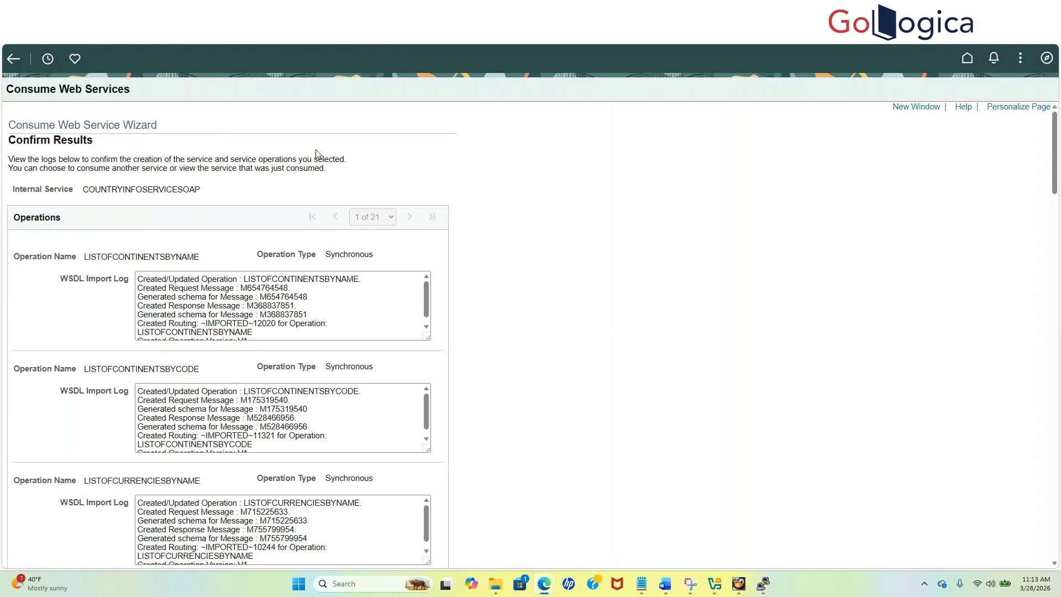
Review the Confirm Results page, checking the operation types and the WSDL import logs of the consumed operations
scroll(145, 188, "down", 1)
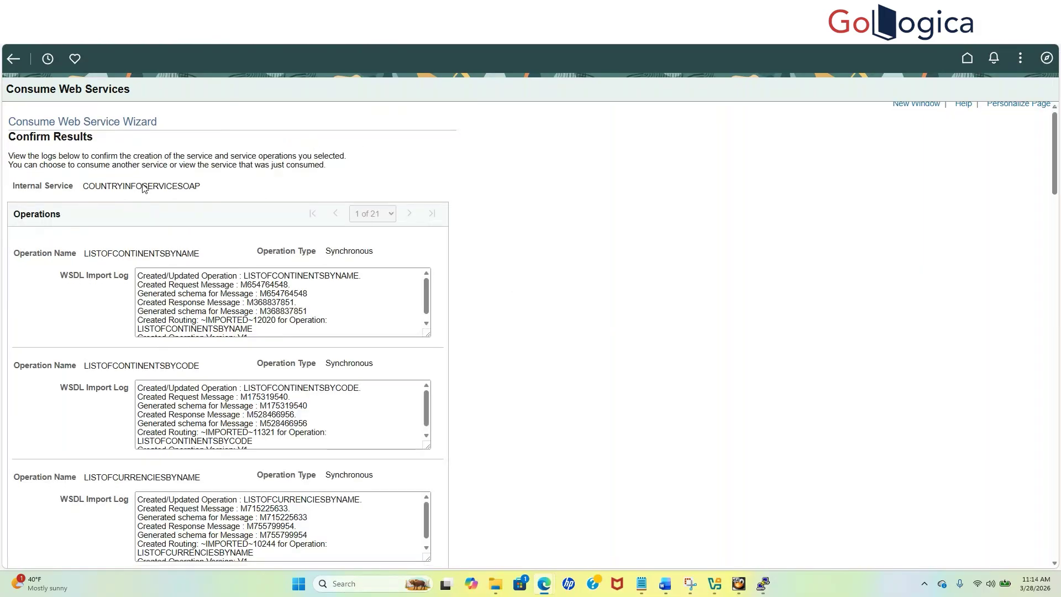
scroll(143, 188, "down", 2)
scroll(143, 185, "up", 2)
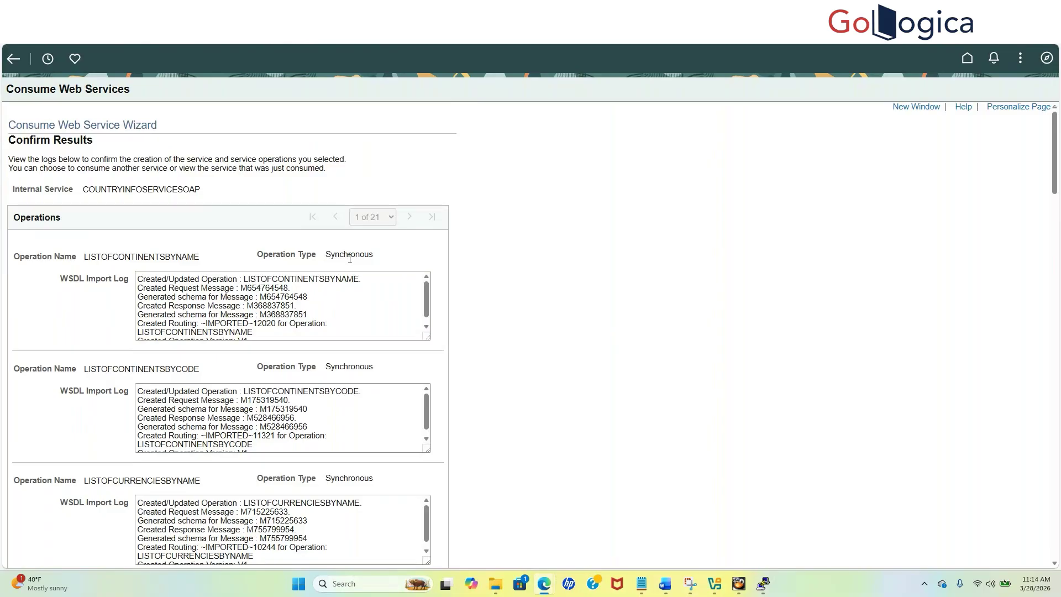
left_click_drag(326, 256, 394, 265)
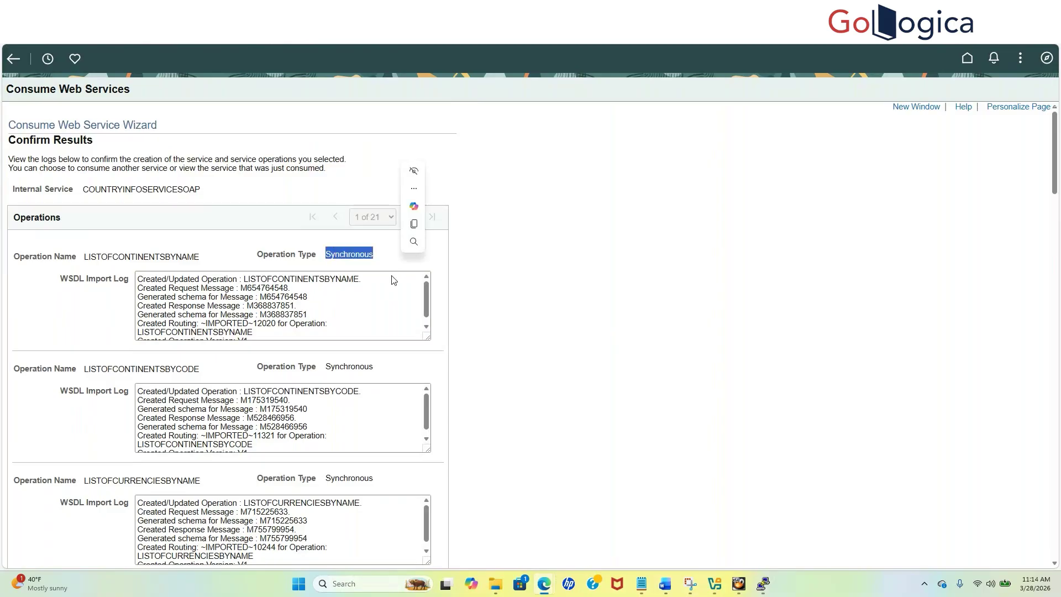
scroll(392, 279, "down", 1)
scroll(591, 311, "down", 7)
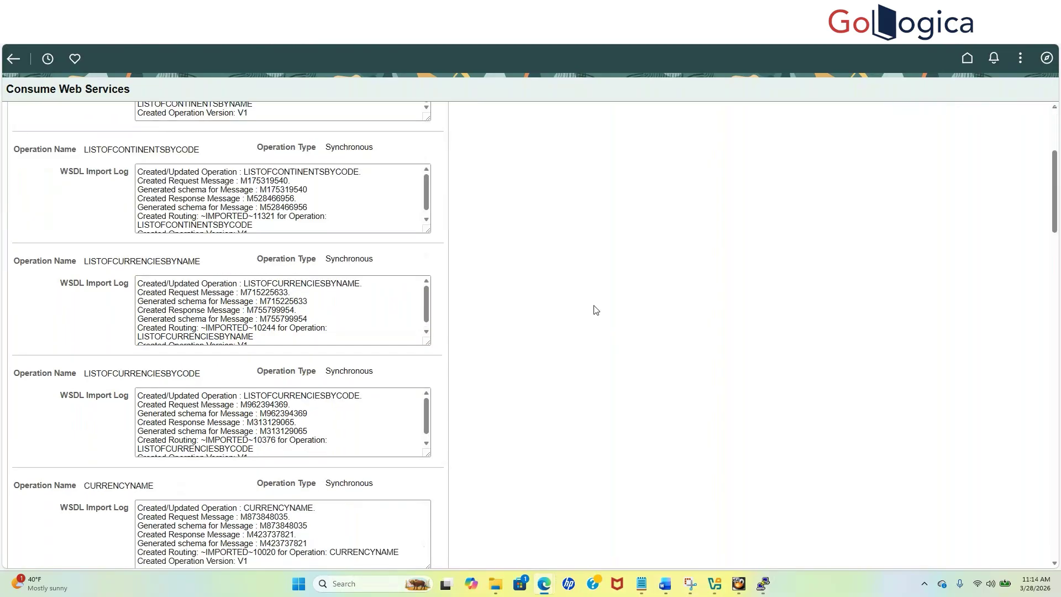
scroll(594, 310, "down", 20)
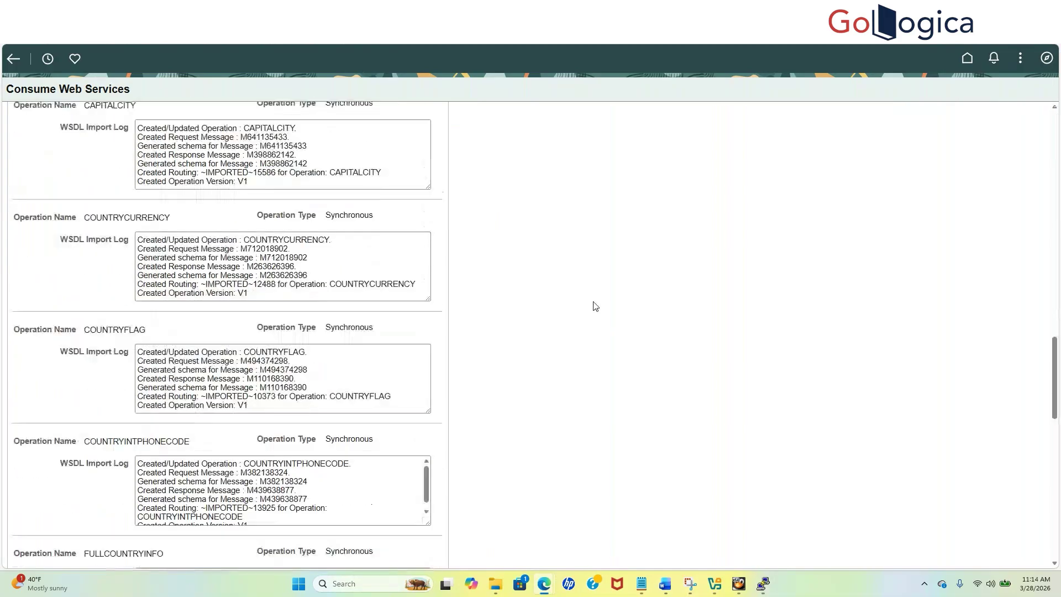
scroll(595, 304, "down", 5)
scroll(592, 302, "up", 20)
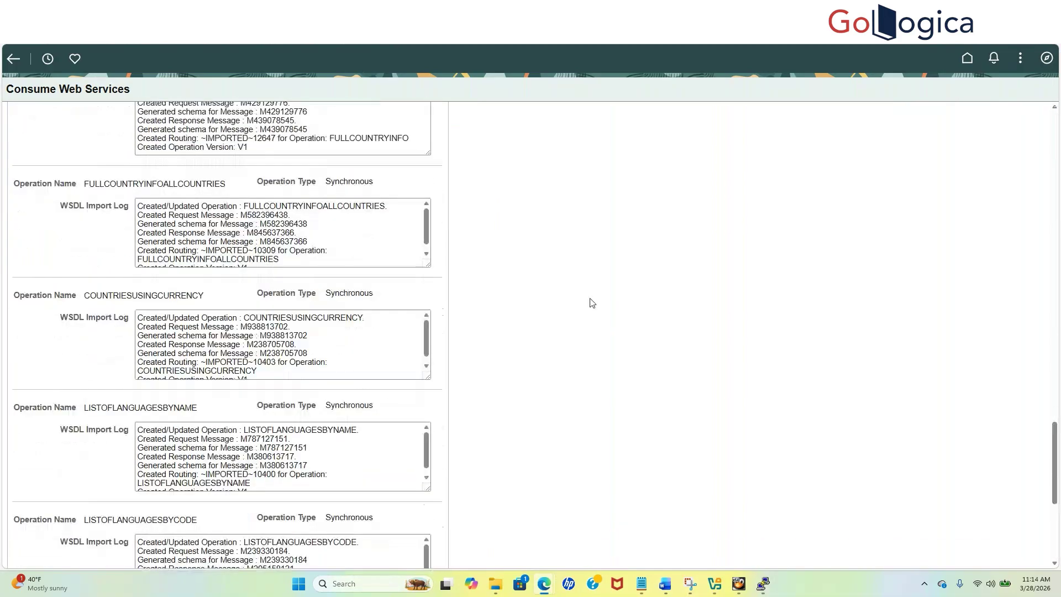
scroll(582, 289, "up", 1)
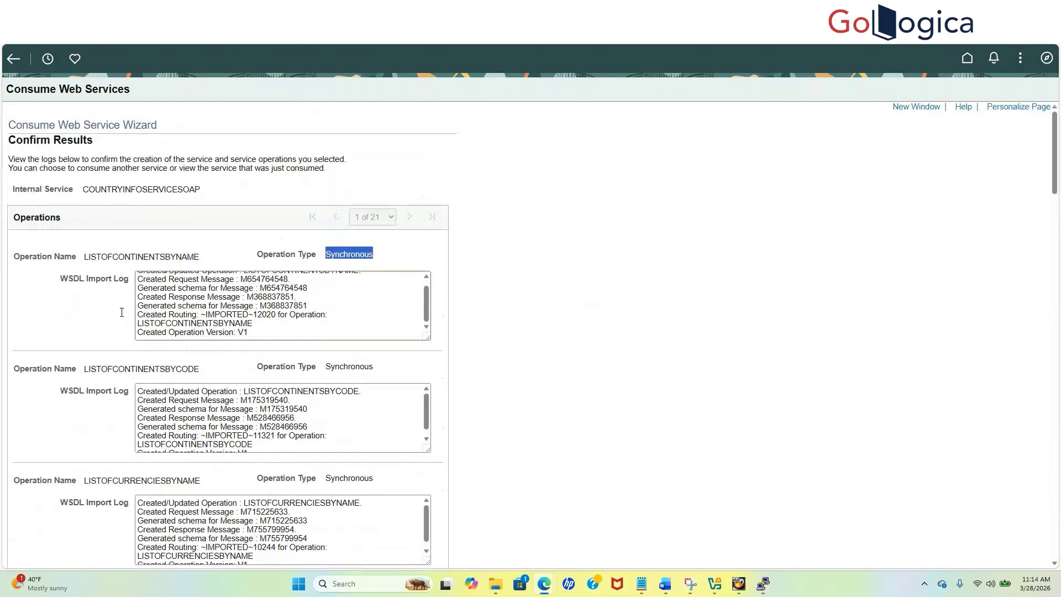
scroll(180, 293, "up", 1)
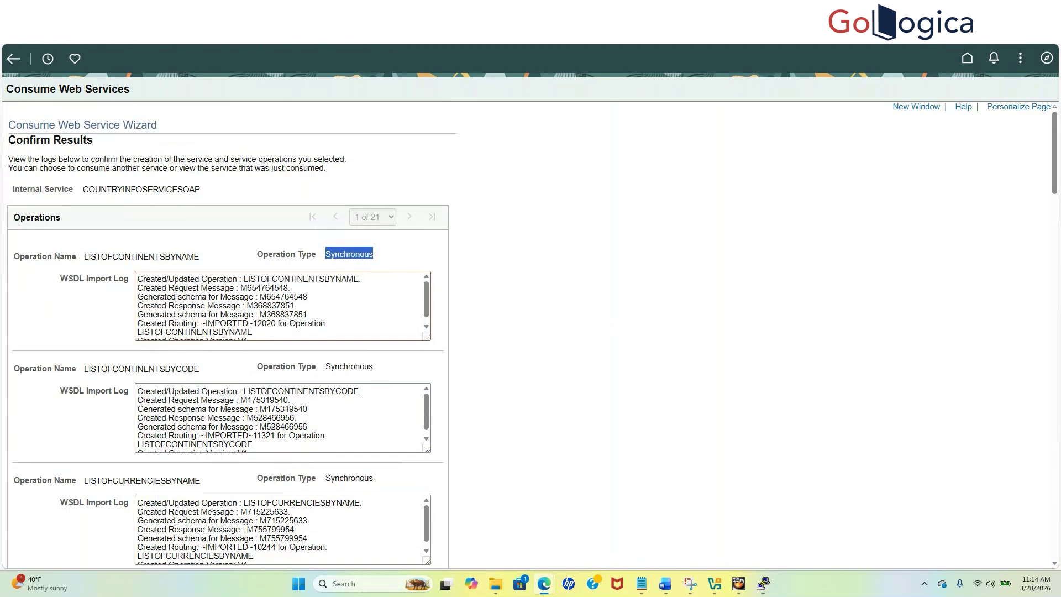
scroll(179, 293, "down", 1)
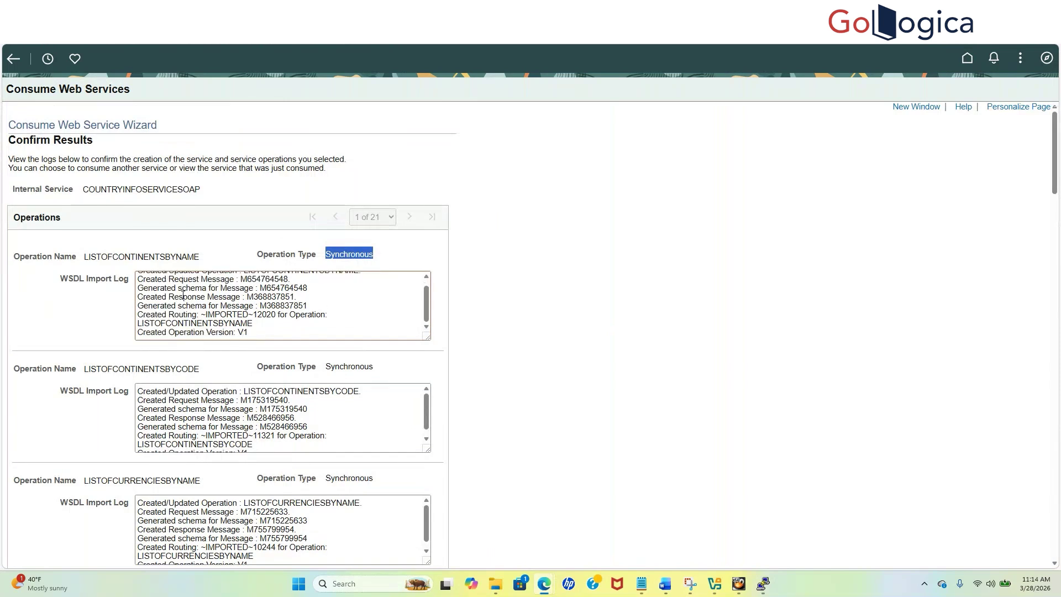
Copy the operation name LISTOFCONTINENTSBYNAME from the Confirm Results page
double_click(138, 256)
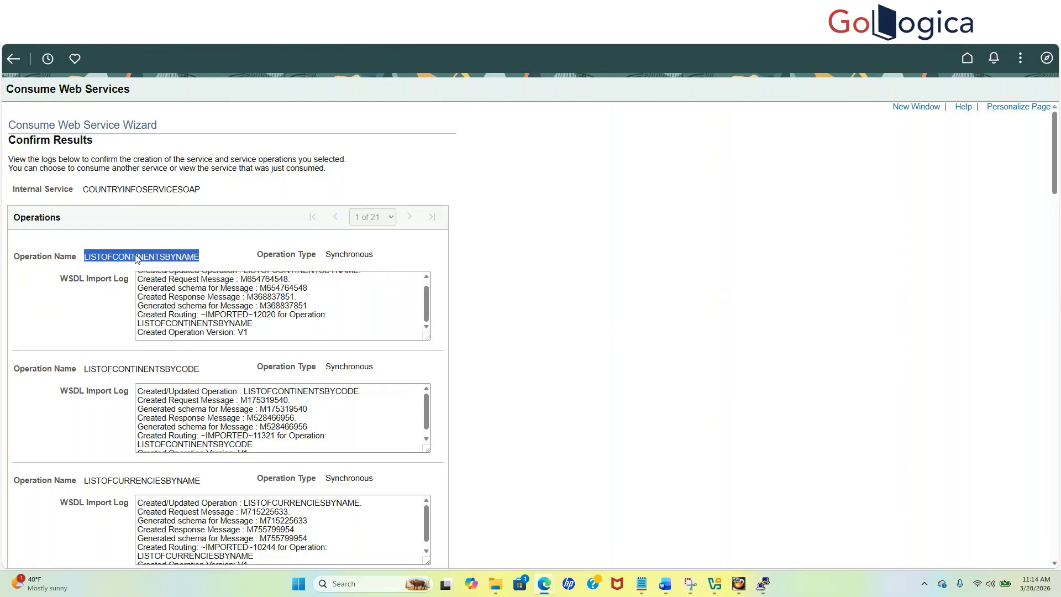
right_click(136, 257)
left_click(161, 268)
Open Service Operation Definitions from PeopleTools Integration Broker's Integration Setup and place the cursor in the Service Operation search field
left_click(1048, 60)
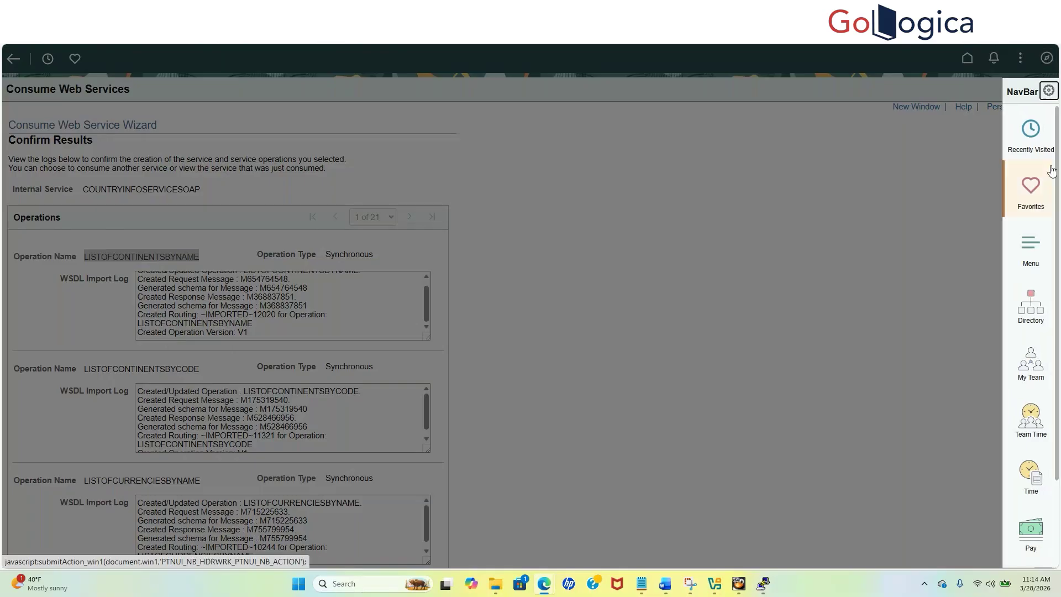
left_click(1027, 260)
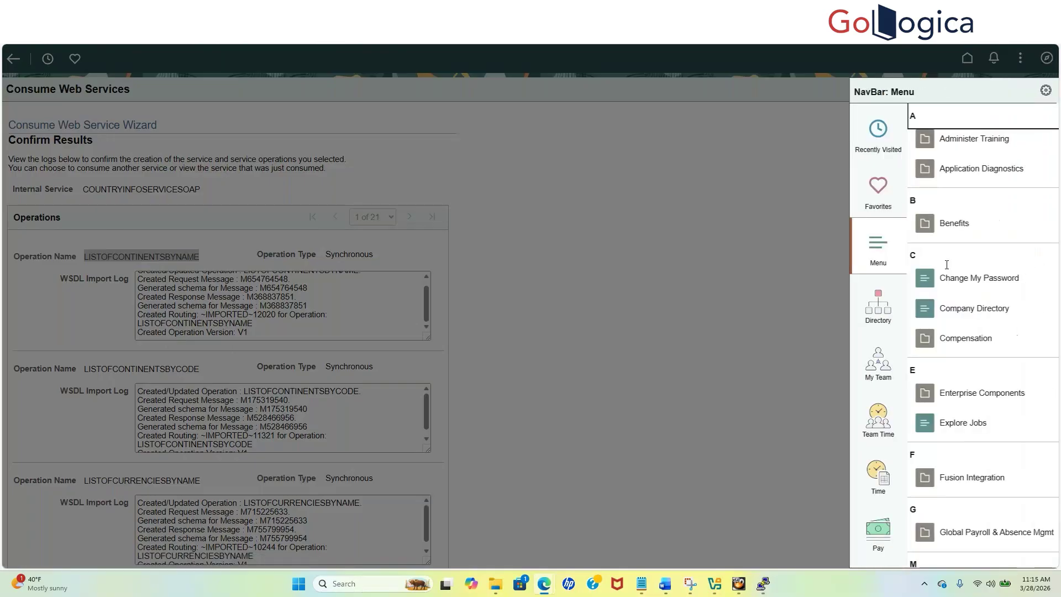
scroll(1008, 398, "down", 10)
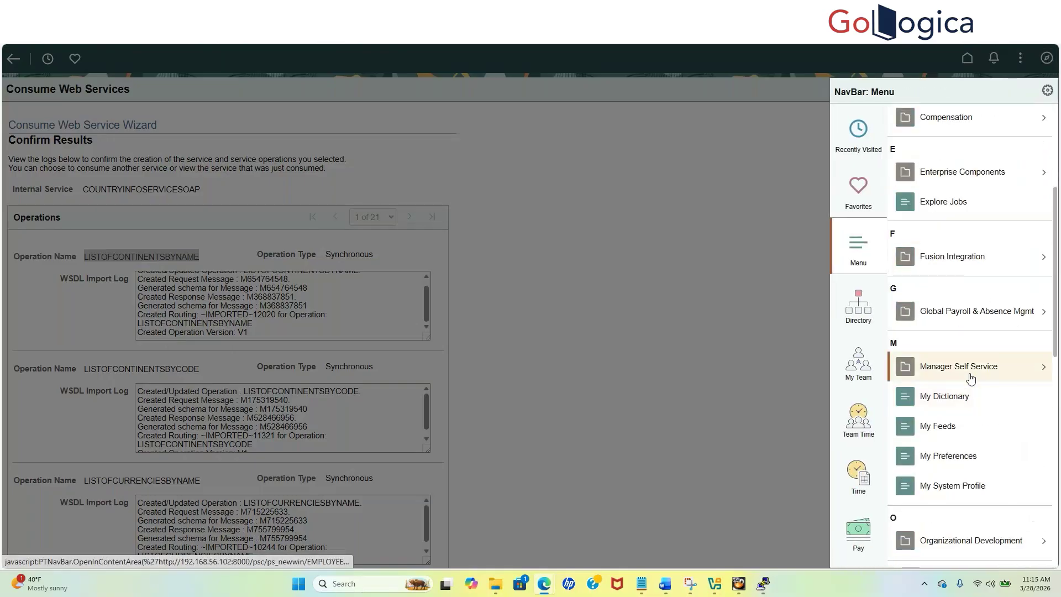
left_click(957, 410)
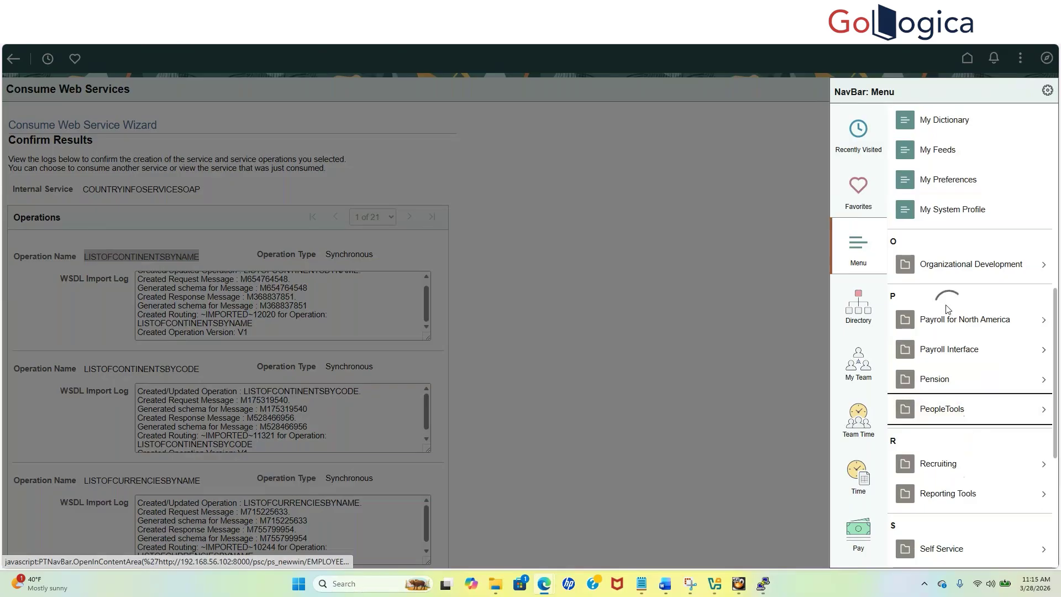
left_click(970, 442)
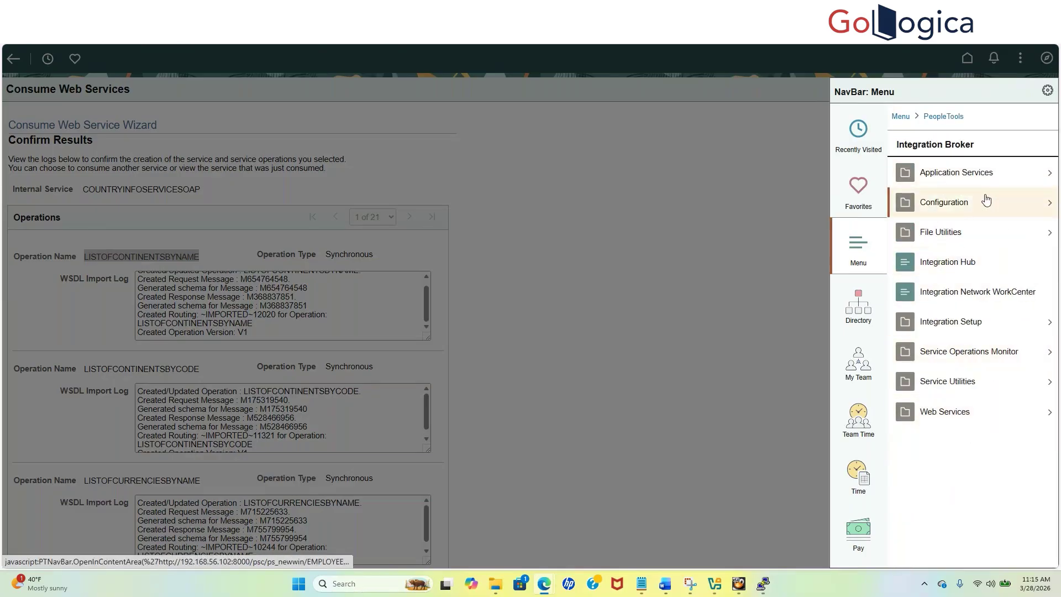
left_click(950, 327)
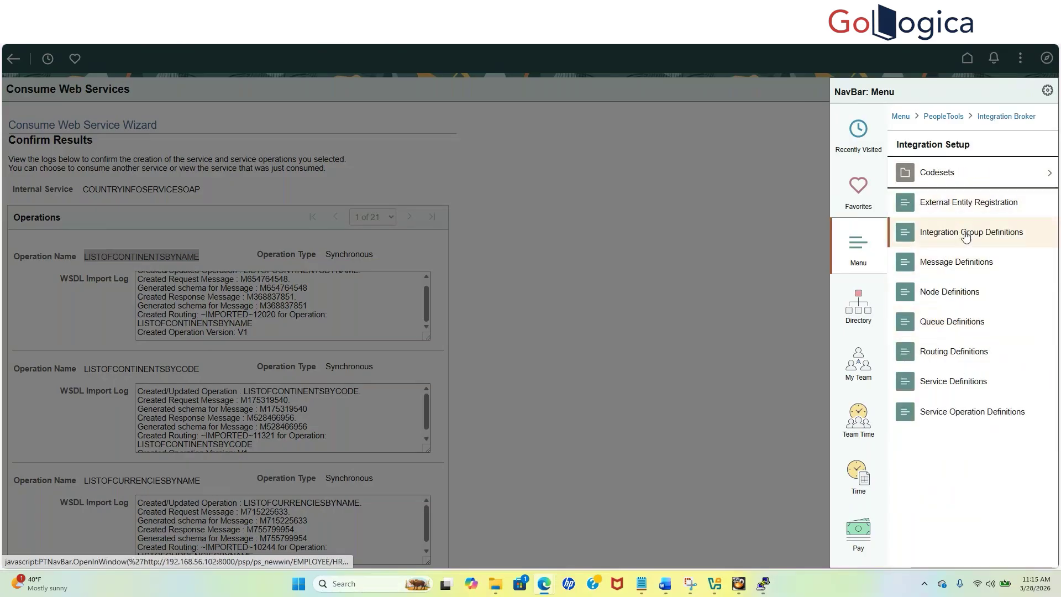
left_click(968, 412)
left_click(185, 195)
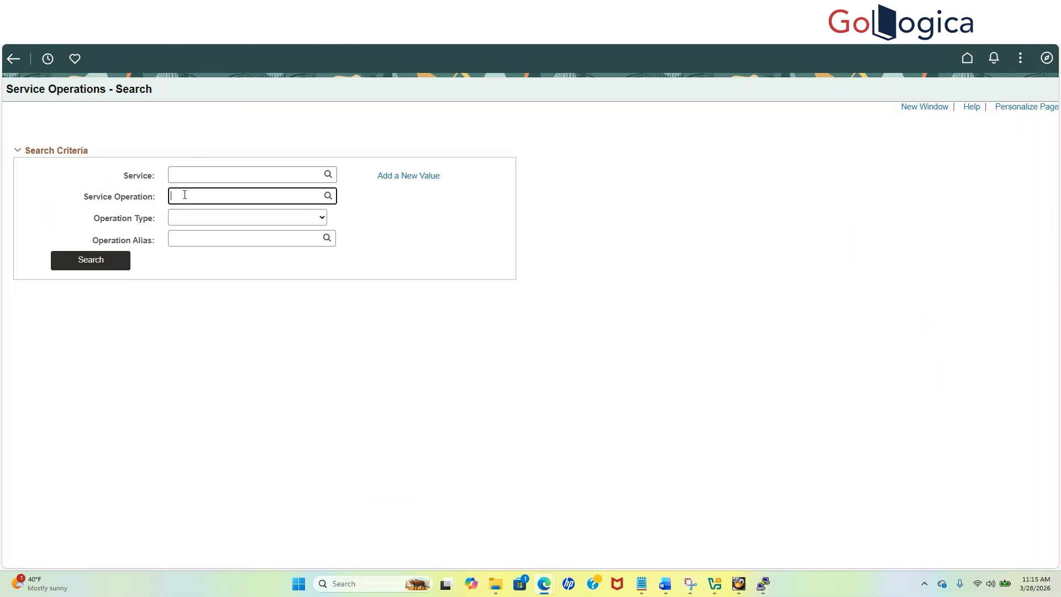
Search for the service operation LISTOFCONTINENTSBYNAME and open its definition from the results
key("ctrl+v")
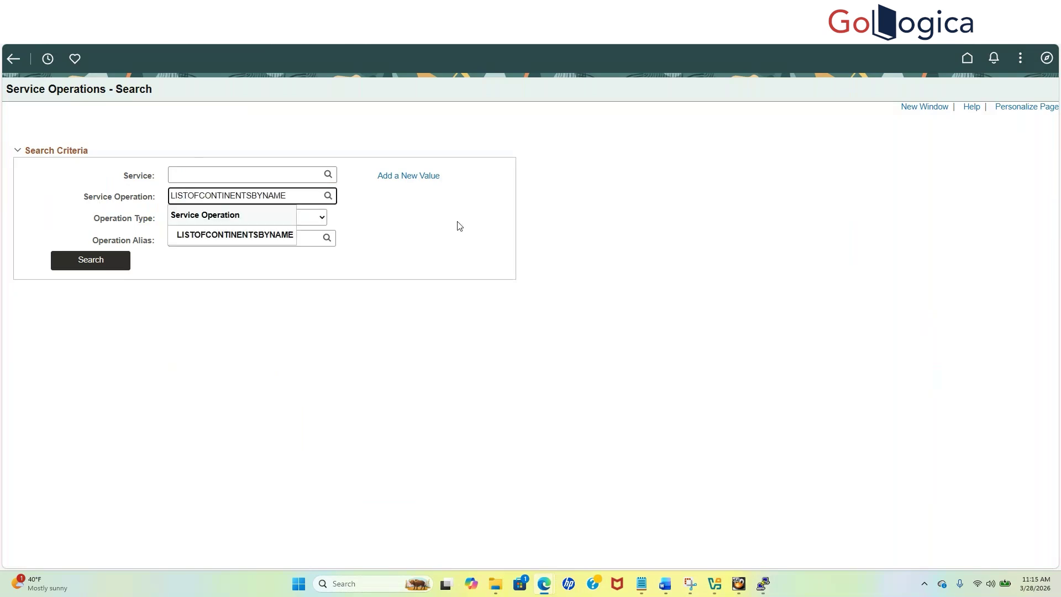
key("Return")
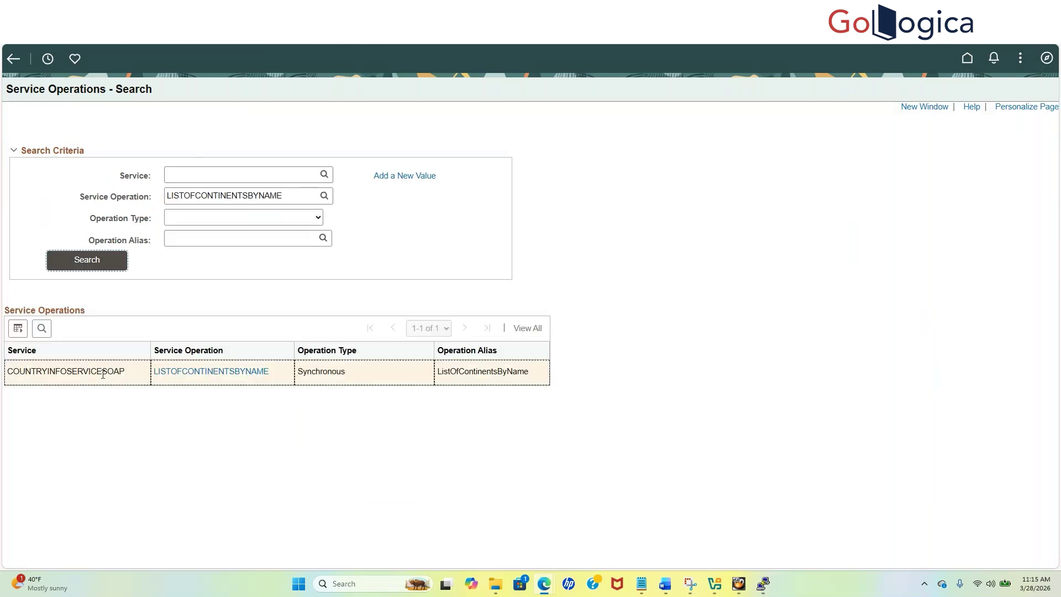
left_click(297, 369)
Review the operation's general details, Active setting and request and response messages, as well as its handlers and routings
scroll(223, 185, "down", 1)
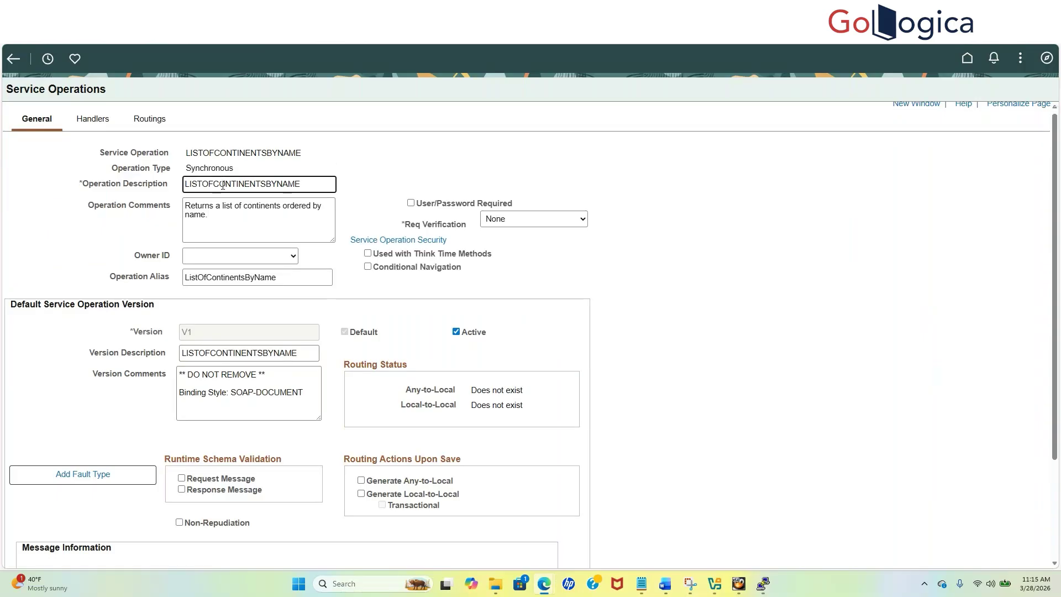
scroll(222, 185, "up", 1)
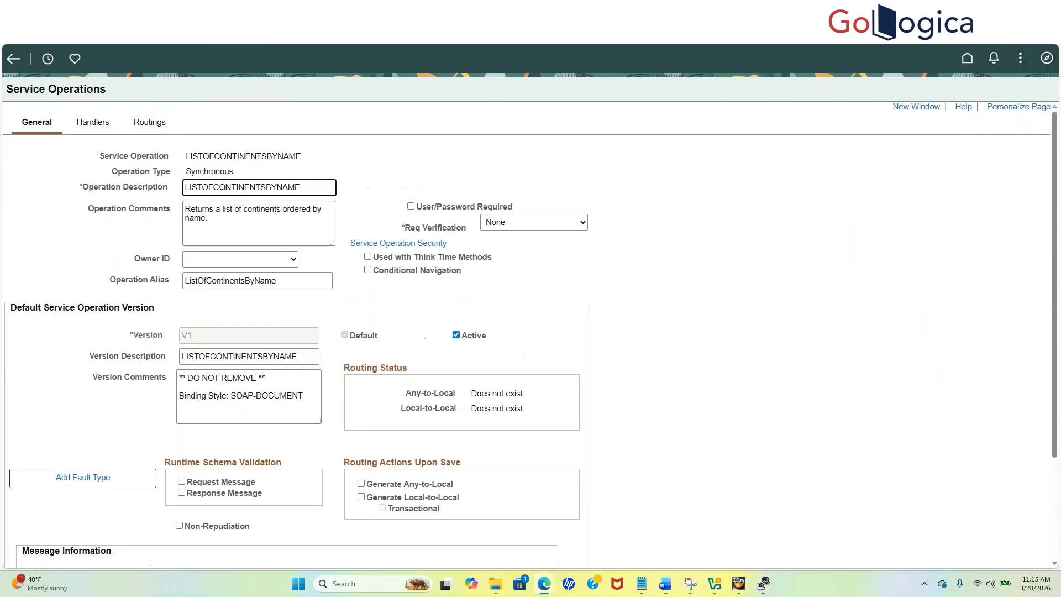
scroll(231, 192, "down", 2)
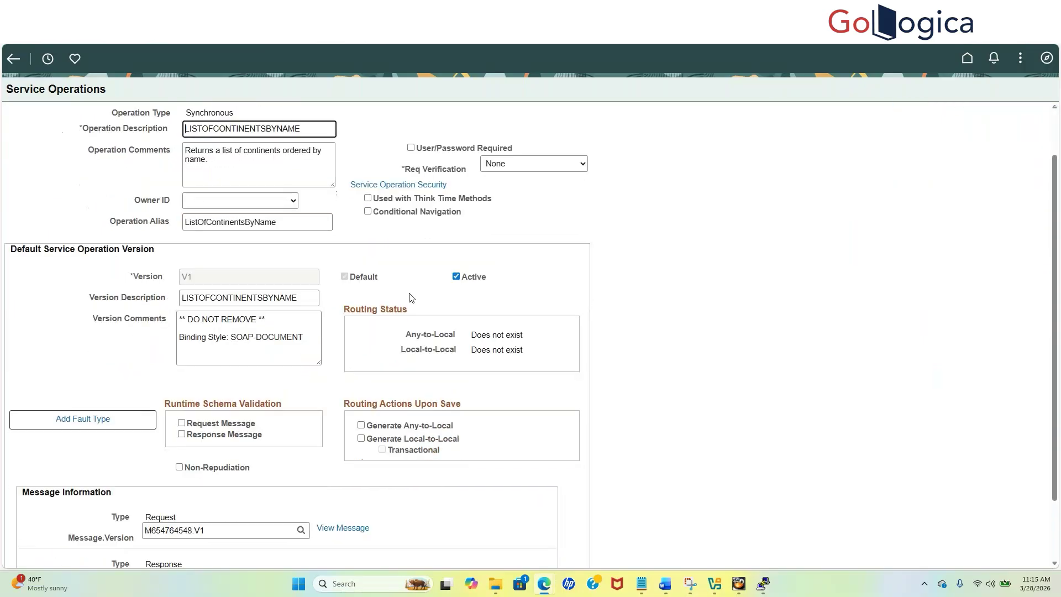
left_click_drag(450, 226, 495, 232)
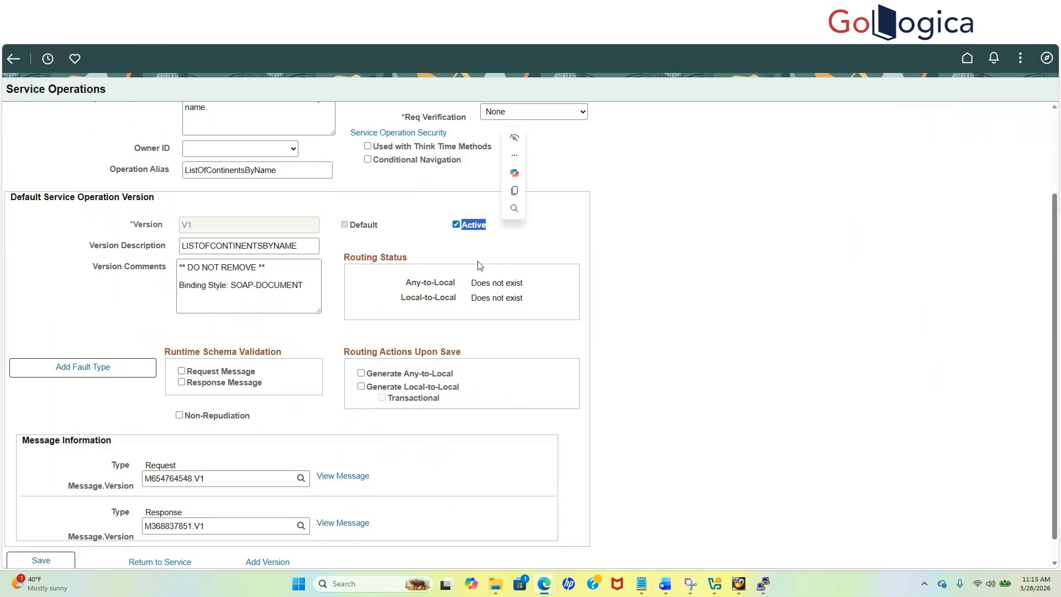
scroll(171, 487, "down", 1)
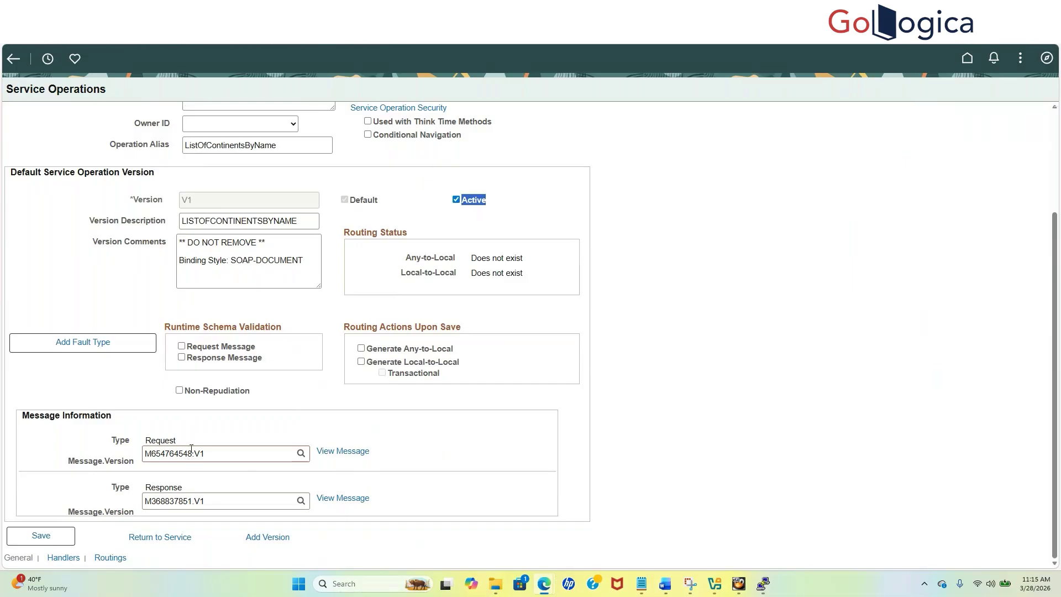
scroll(190, 420, "up", 3)
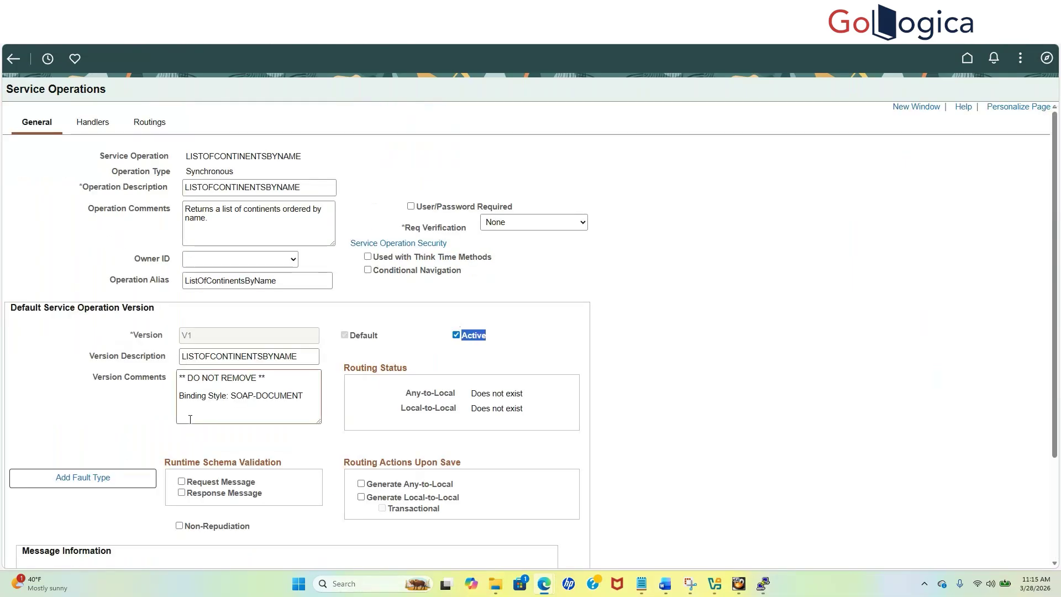
left_click(83, 123)
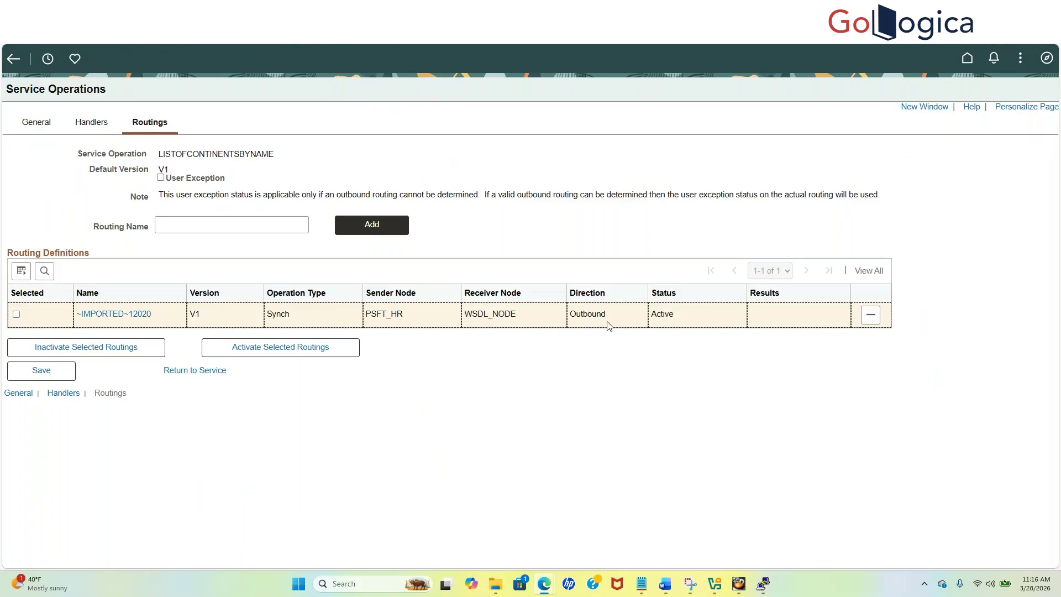
Open Service Operation Security from the operation's general details and browse the available permission lists, closing the lookup without choosing one
left_click(40, 126)
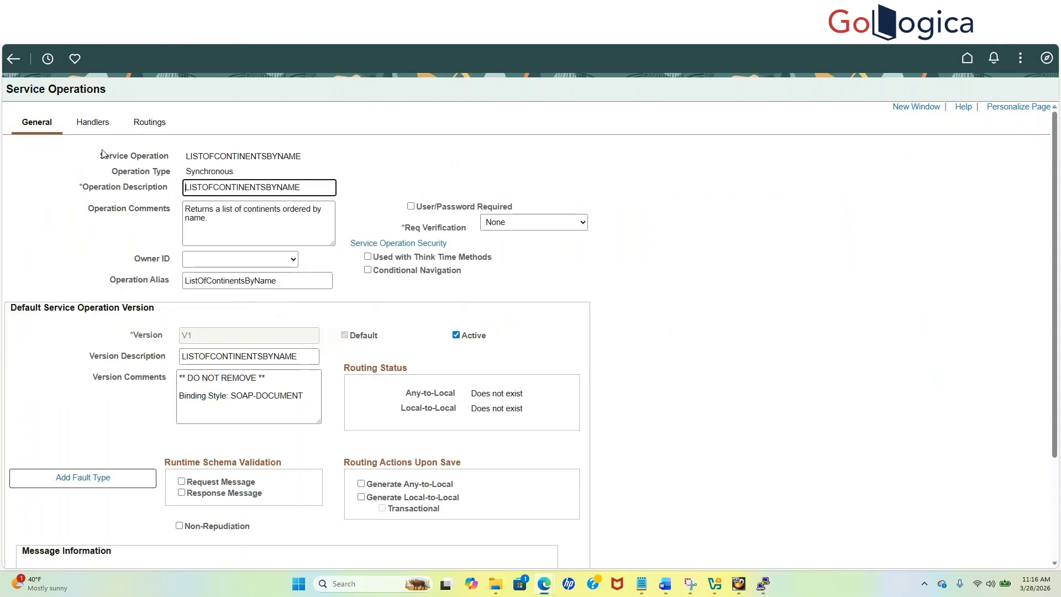
left_click(369, 246)
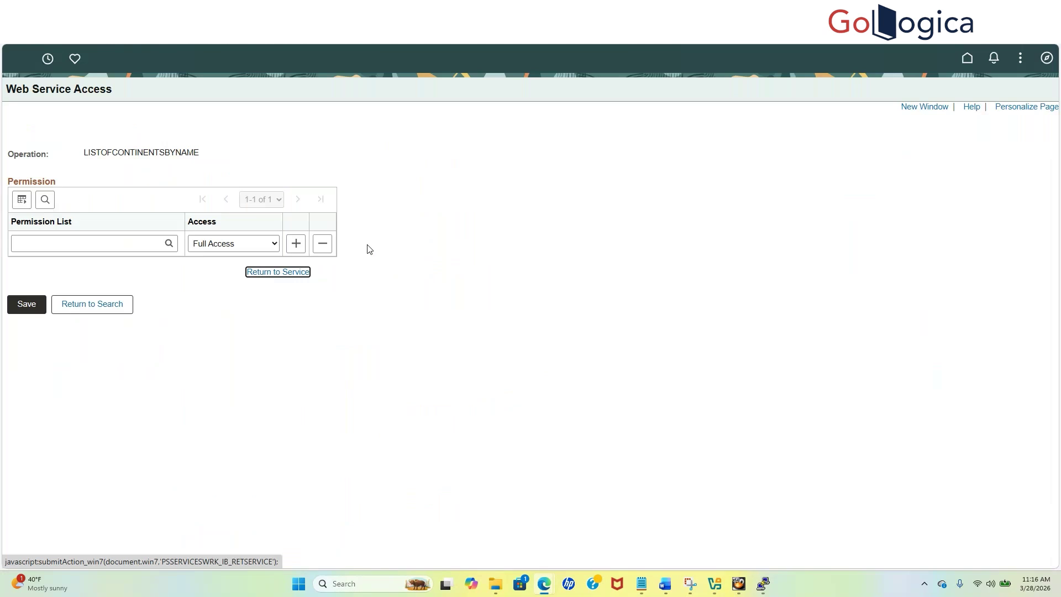
left_click(169, 249)
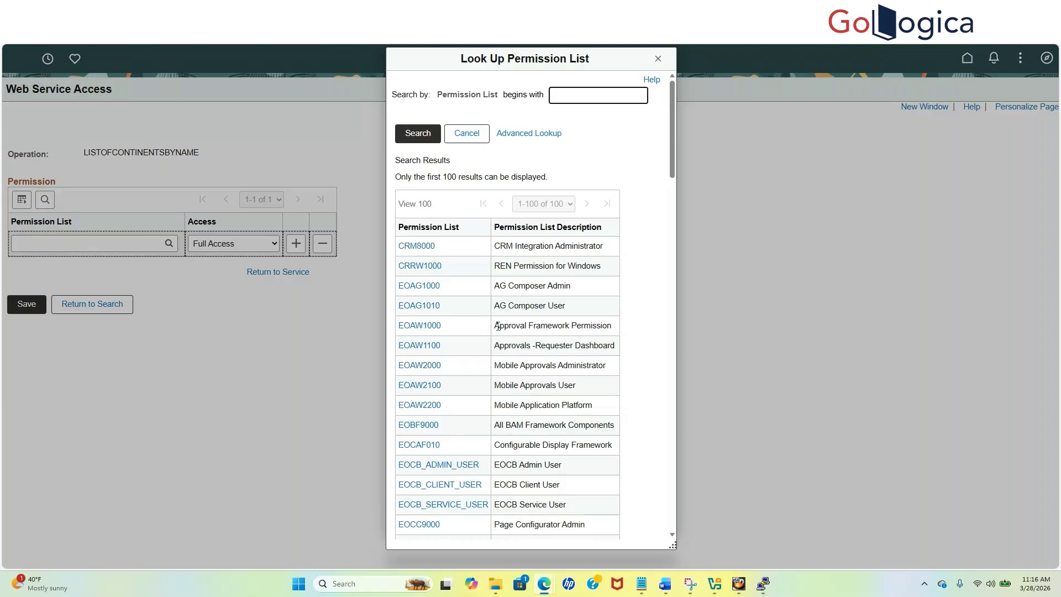
scroll(509, 343, "down", 5)
scroll(510, 343, "down", 2)
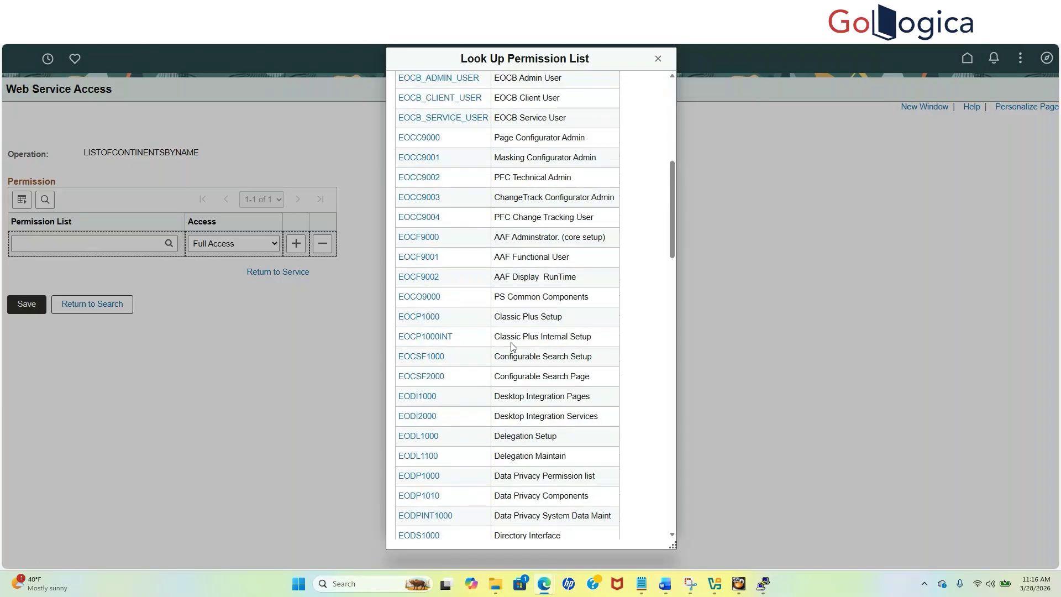
scroll(510, 351, "up", 2)
scroll(509, 351, "up", 5)
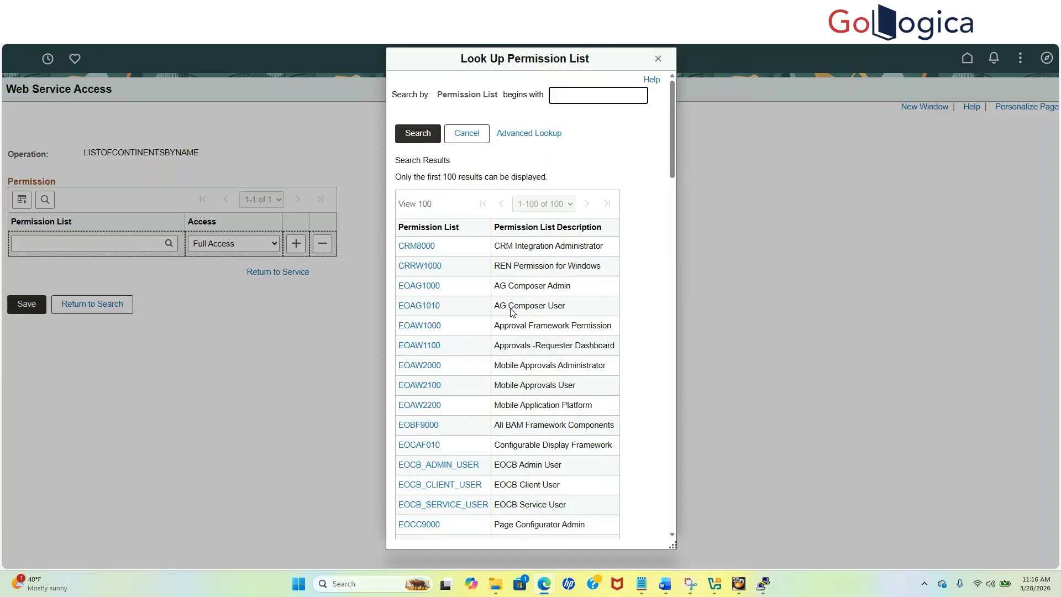
left_click(658, 59)
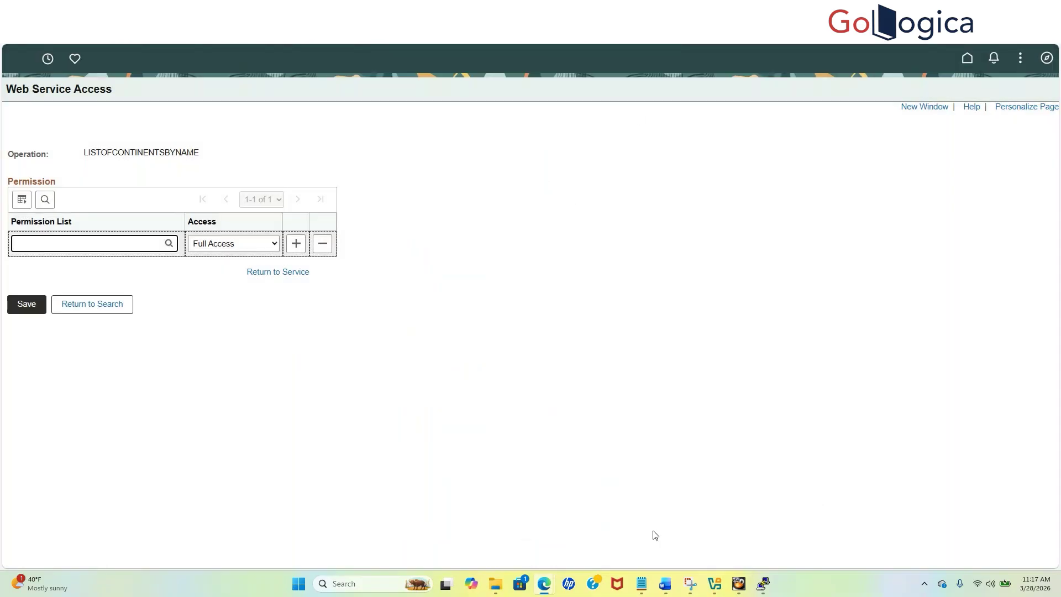